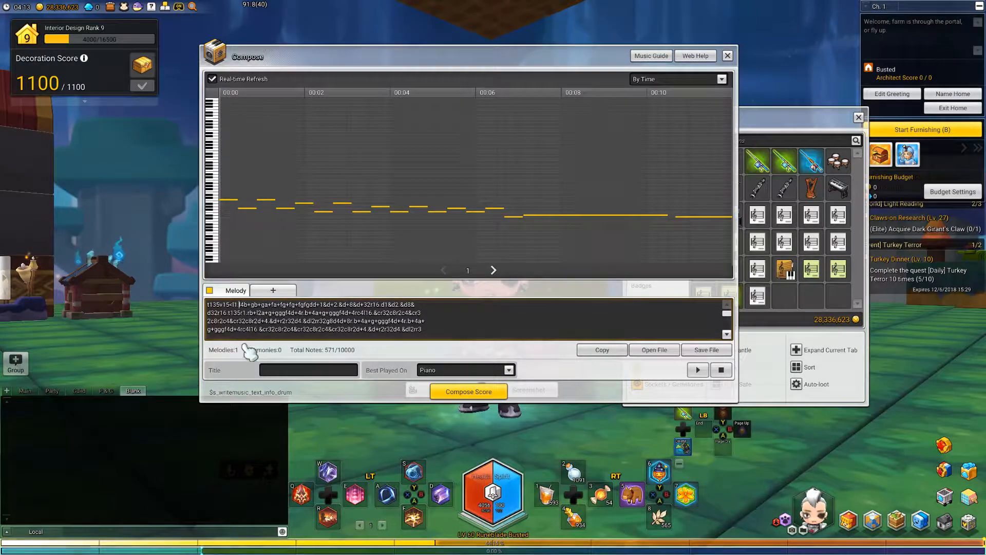
# - Lower the Melody's opening volume code to v5 and preview the score briefly
pyautogui.press('Left')
pyautogui.press('Left')
pyautogui.press('Left')
pyautogui.press('Left')
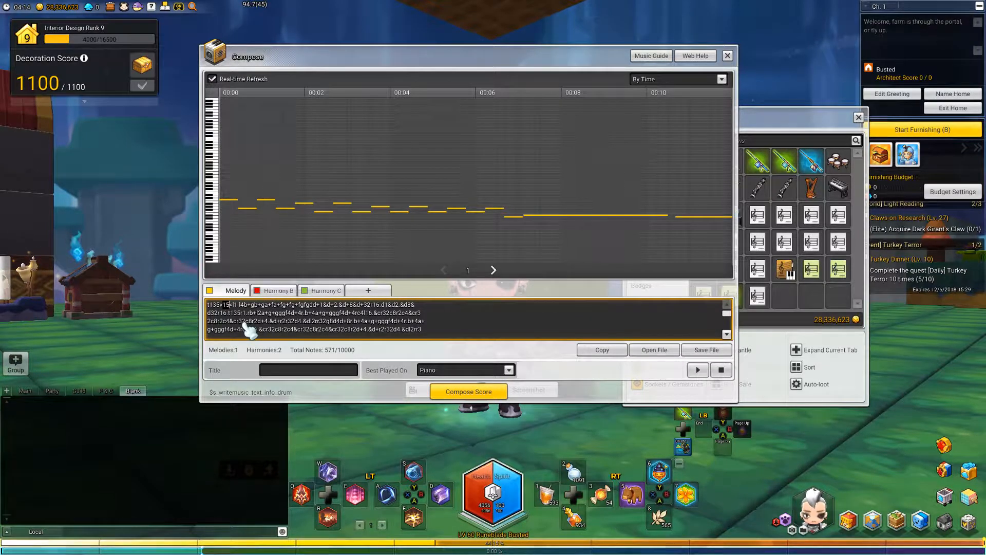
pyautogui.press('BackSpace')
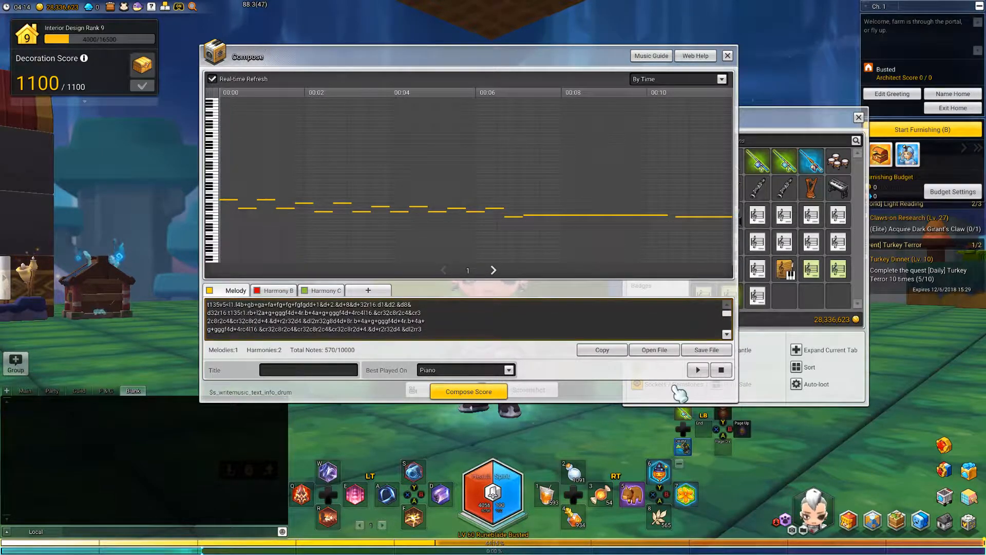
pyautogui.click(697, 370)
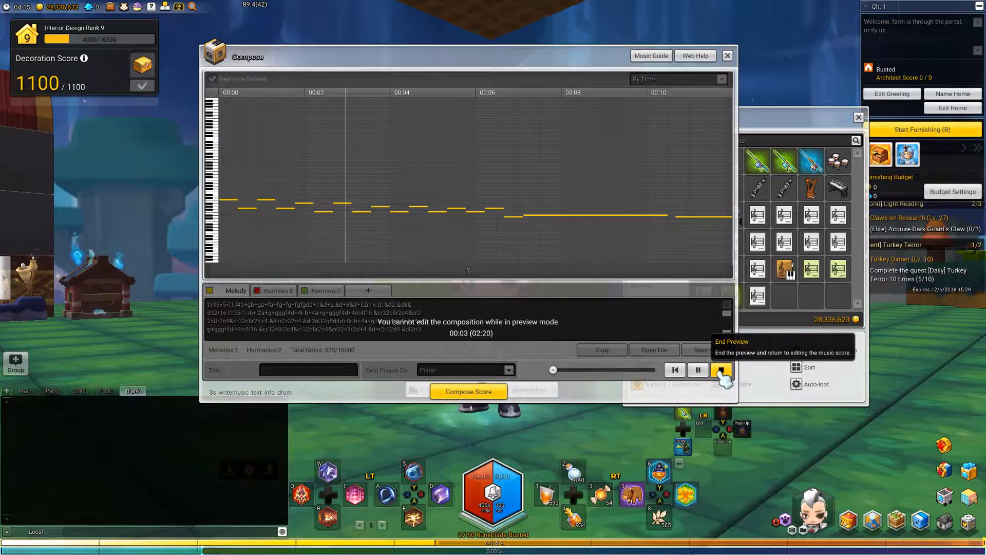
pyautogui.click(722, 370)
# - Restore the Melody's opening volume code to v15 and preview the score again
pyautogui.press('Left')
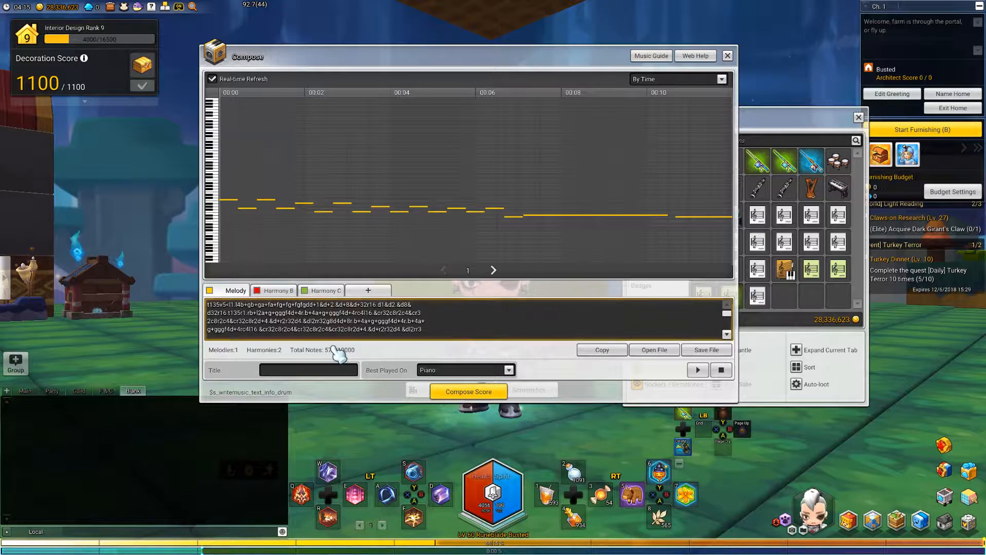
pyautogui.write('1')
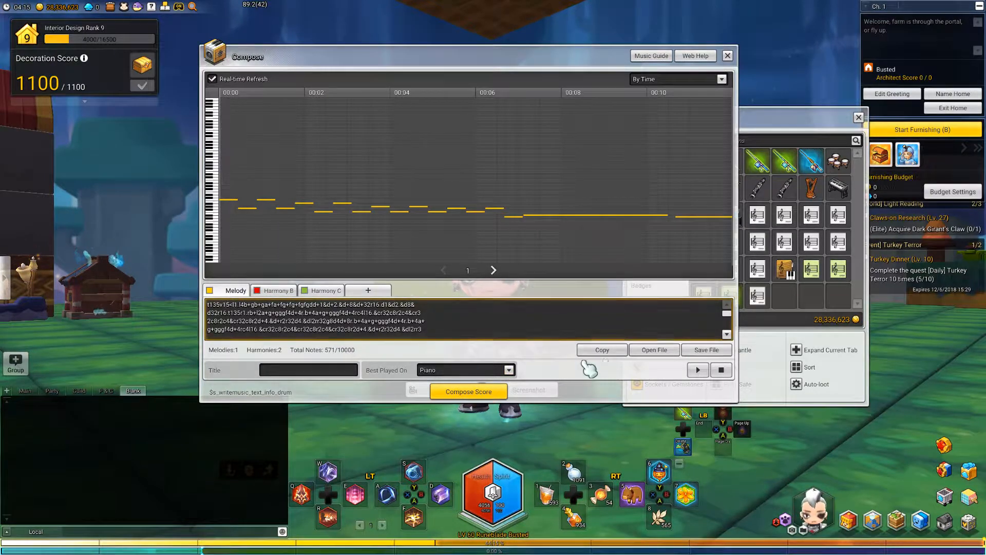
pyautogui.click(698, 371)
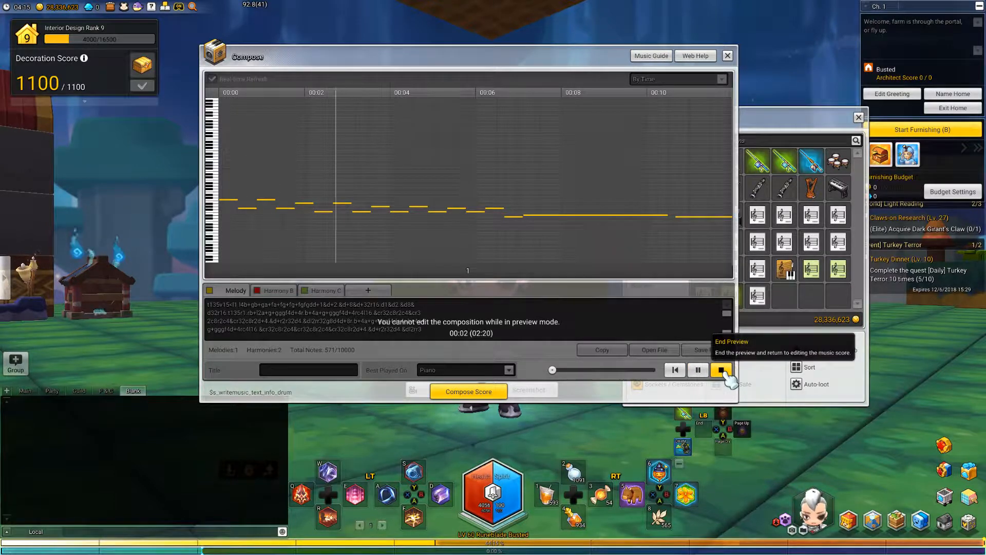
pyautogui.click(722, 371)
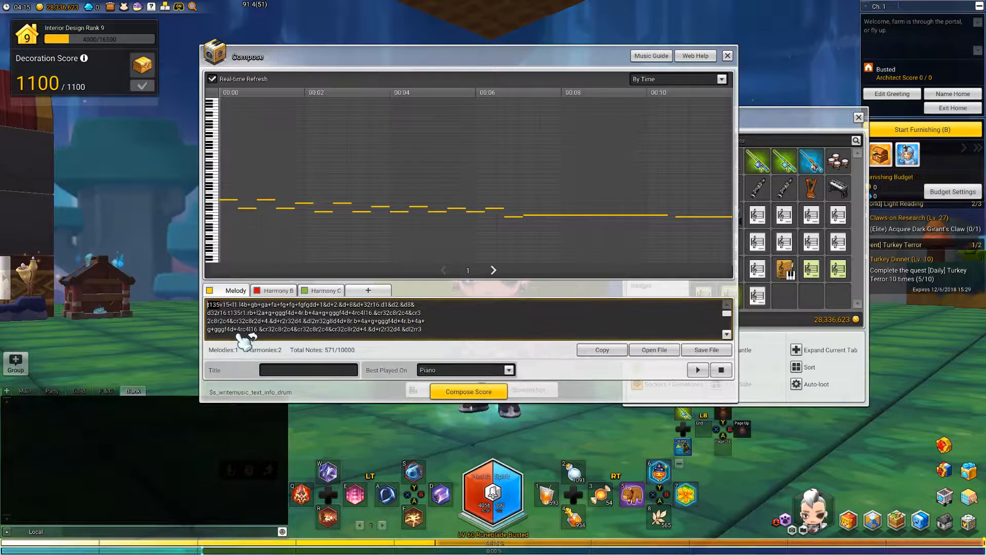
# - Copy the Melody's opening t135v15 tempo and volume code into the Harmony B and Harmony C tracks
pyautogui.press('Home')
pyautogui.press('Right')
pyautogui.press('Right')
pyautogui.press('Right')
pyautogui.press('Right')
pyautogui.press('Right')
pyautogui.press('Right')
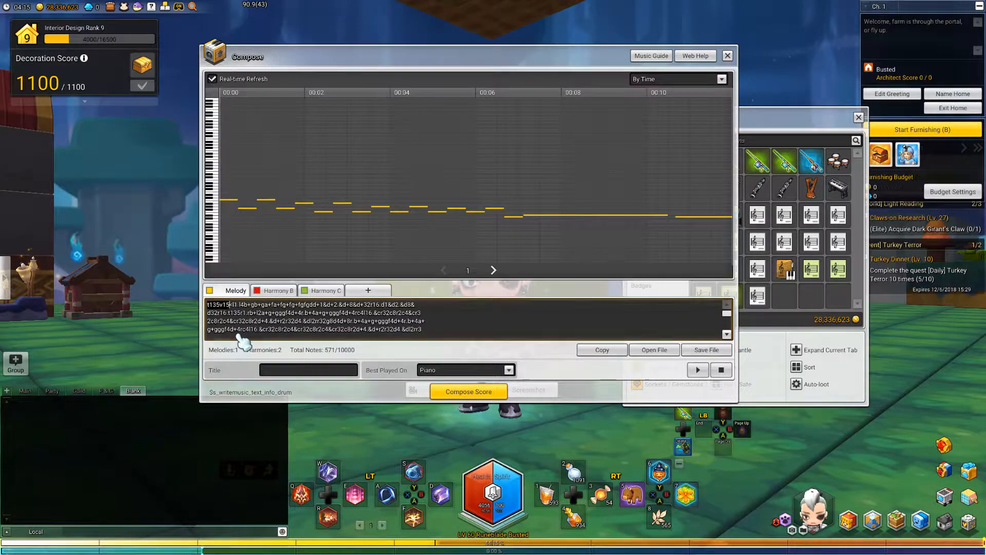
pyautogui.click(270, 293)
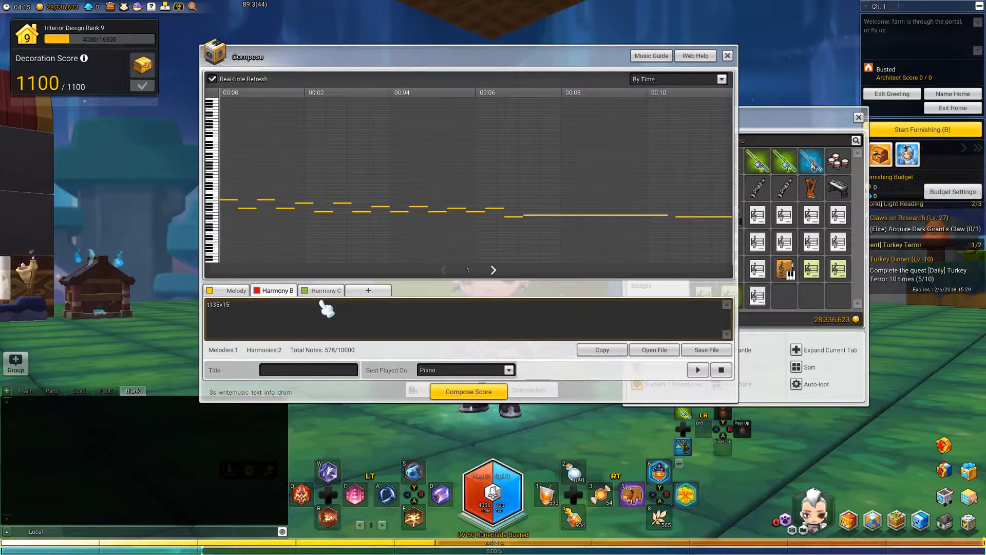
pyautogui.write('t135v15')
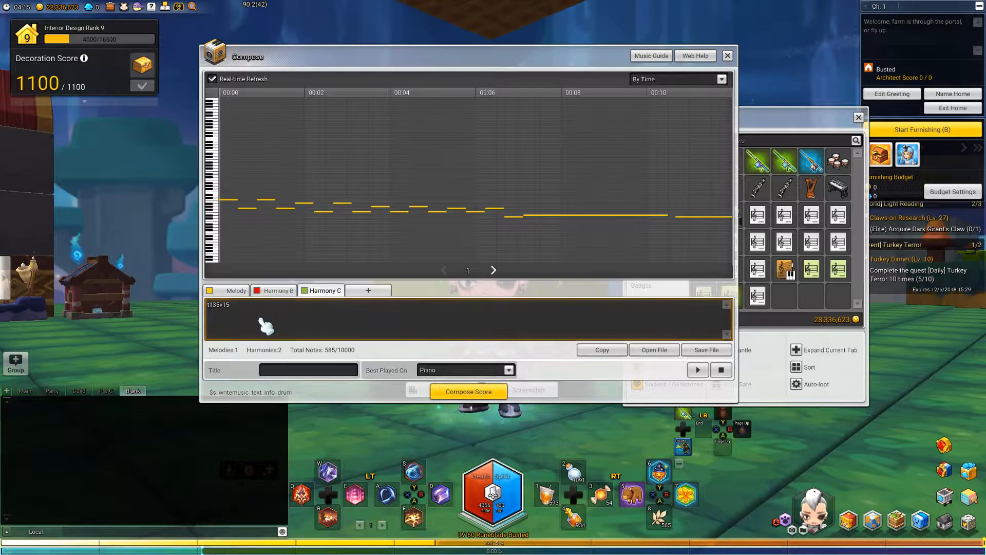
# - Add a run of twelve f notes to Harmony C and remove the t135v15 code in front of them
pyautogui.write('fffffffffff')
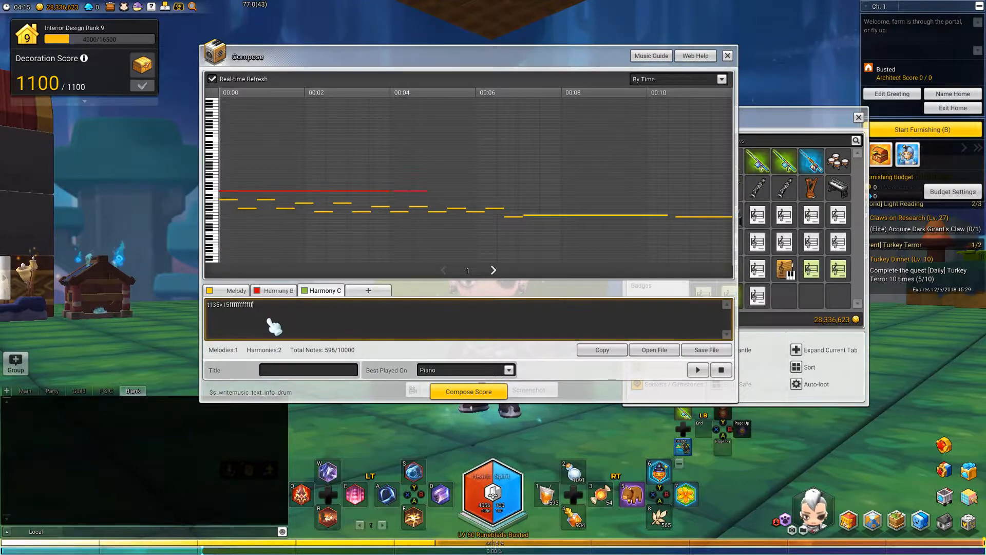
pyautogui.write('f')
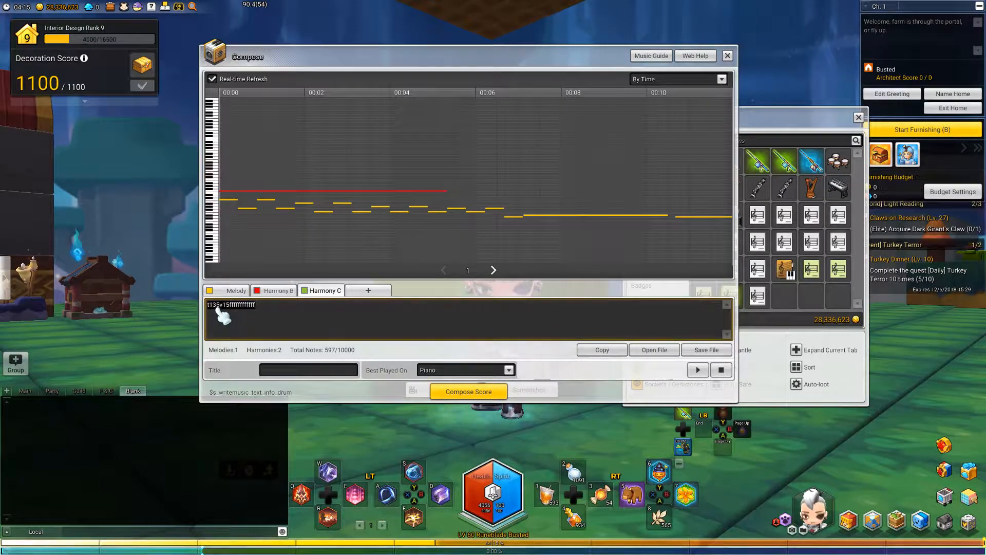
pyautogui.press('Home')
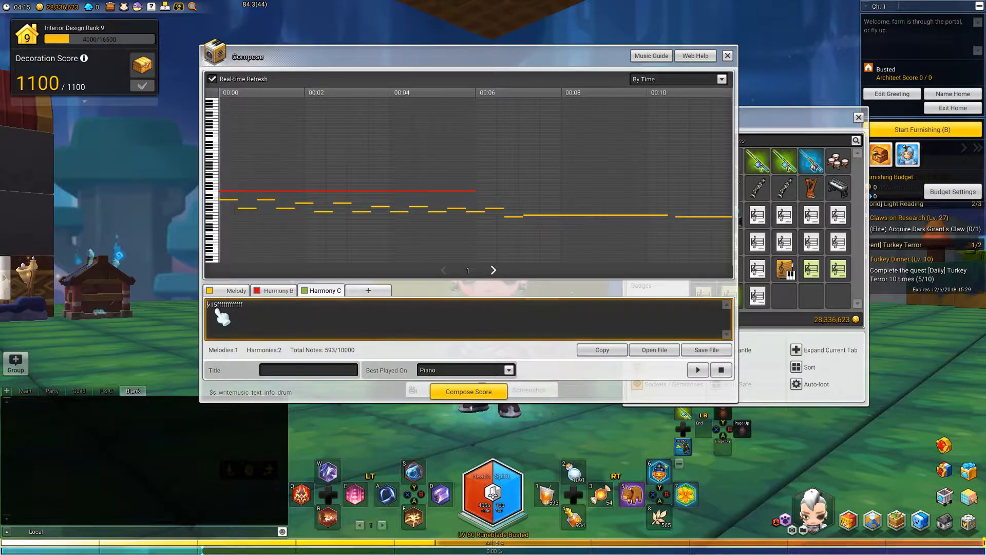
pyautogui.press('Delete')
pyautogui.press('Delete')
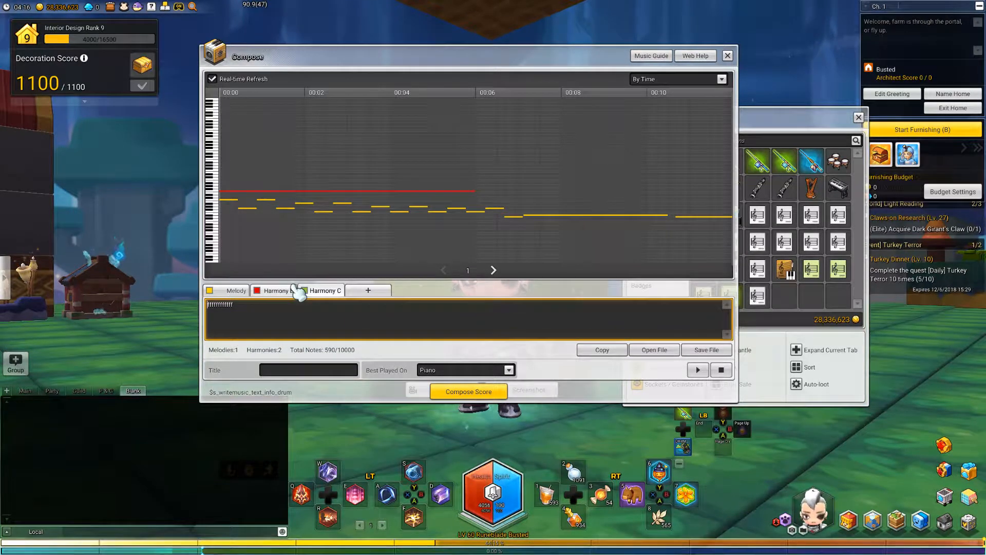
# - Return to the Melody track and close the Compose window without composing the score
pyautogui.click(263, 293)
pyautogui.click(229, 290)
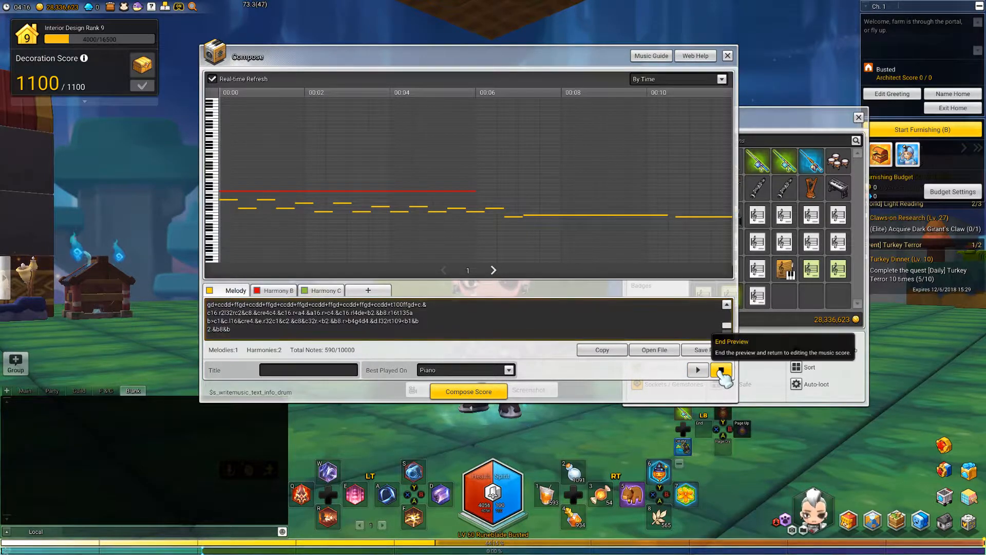
pyautogui.click(728, 56)
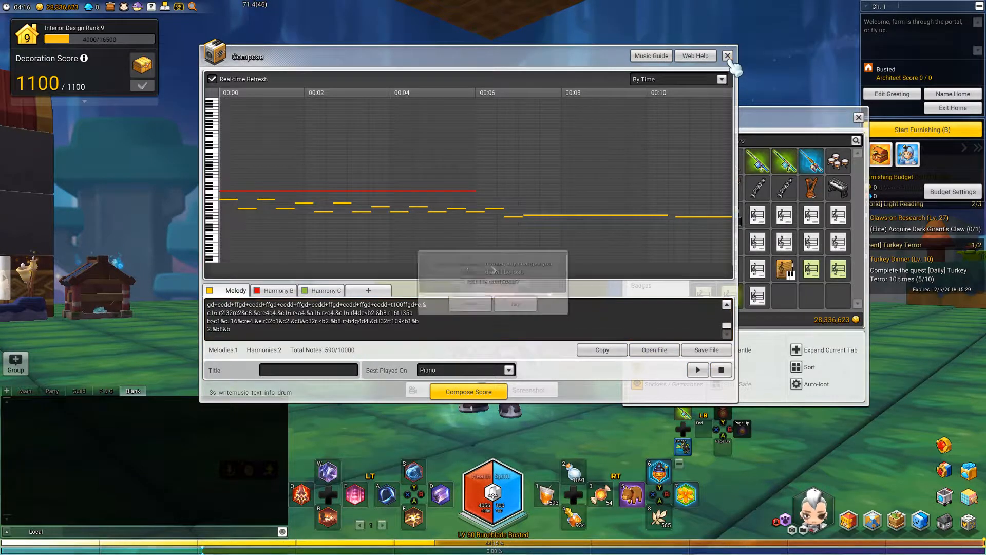
pyautogui.click(460, 302)
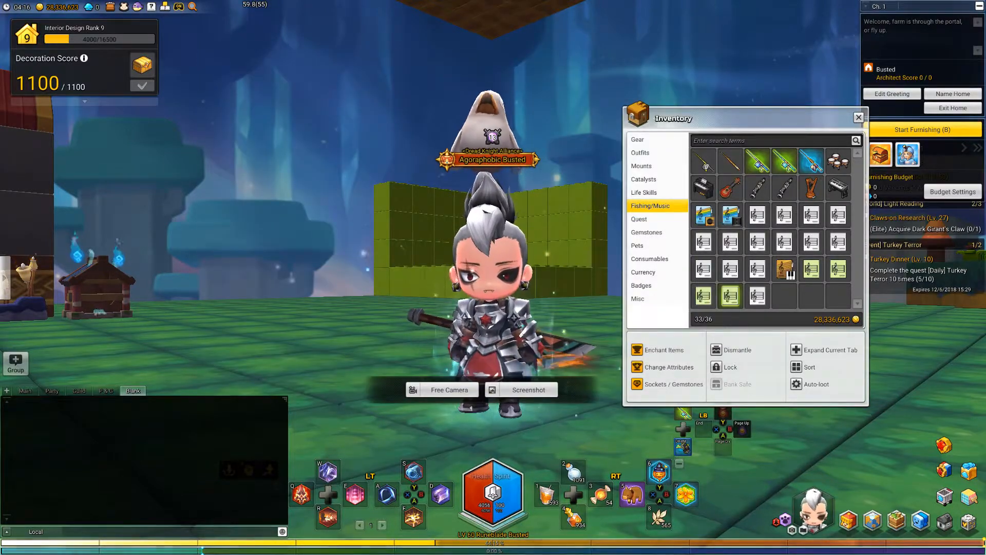
# - Switch to the 3ML Editor 2 windows and open Skyrim_Theme_for_Piano.mid from Downloads for MIDI import in one of them
pyautogui.hotkey('alt', 'Tab')
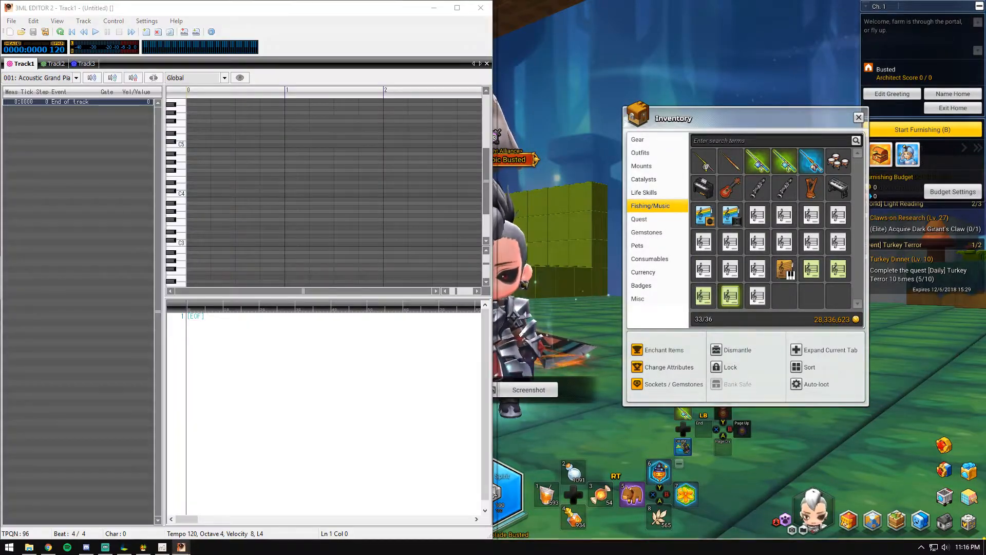
pyautogui.hotkey('alt', 'Tab')
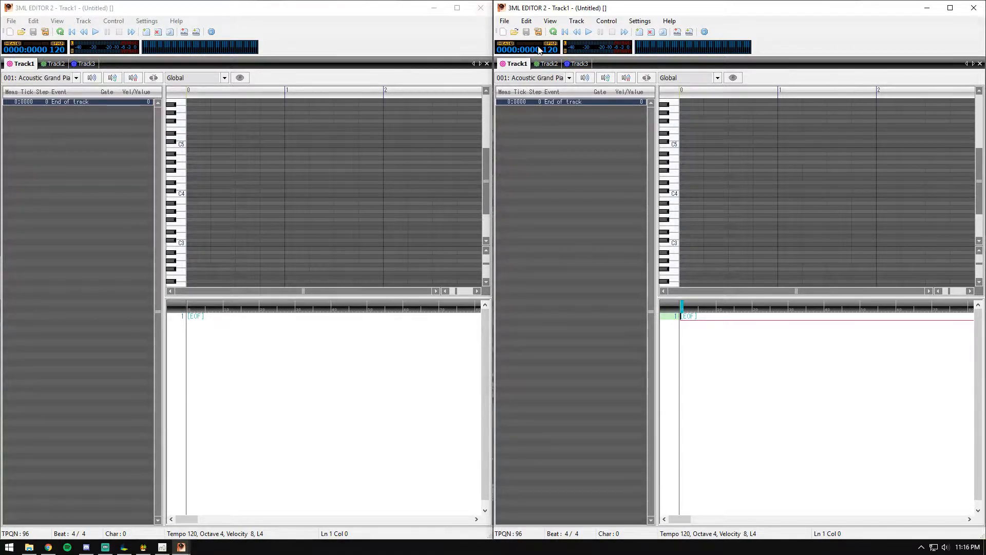
pyautogui.click(508, 24)
pyautogui.click(528, 107)
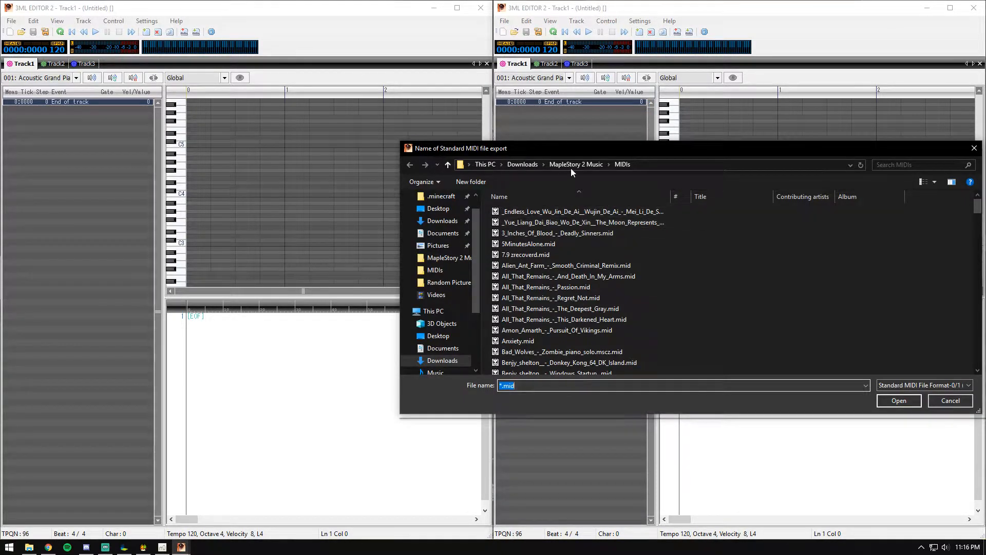
pyautogui.click(512, 164)
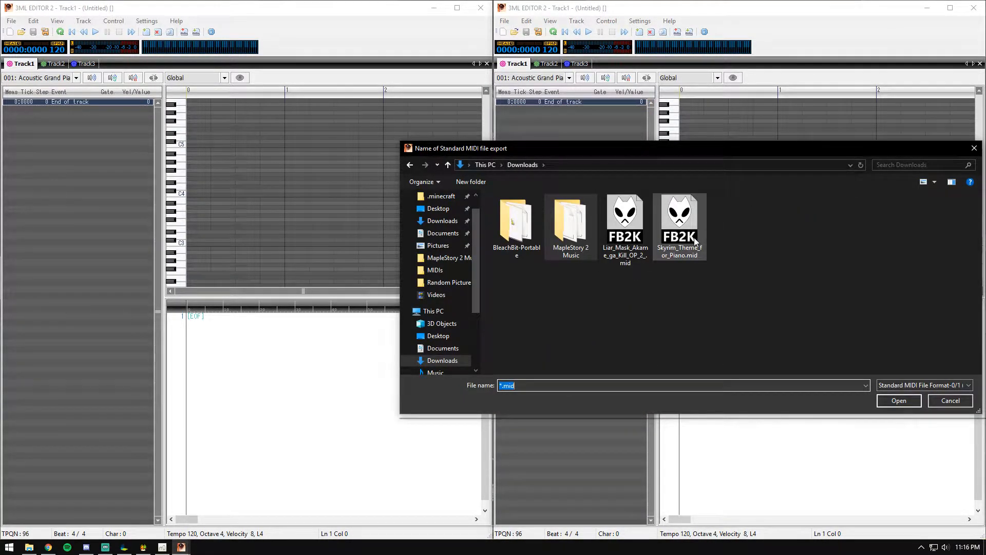
pyautogui.click(694, 237)
pyautogui.doubleClick(695, 238)
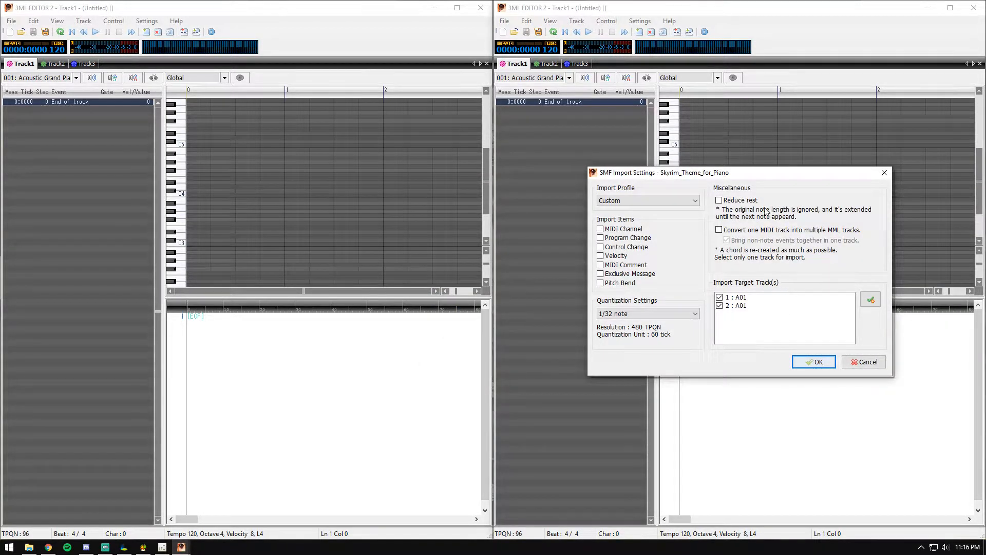
# - Import only MIDI track 1 of the Skyrim theme, converting it into multiple MML tracks
pyautogui.moveTo(663, 175); pyautogui.dragTo(476, 146)
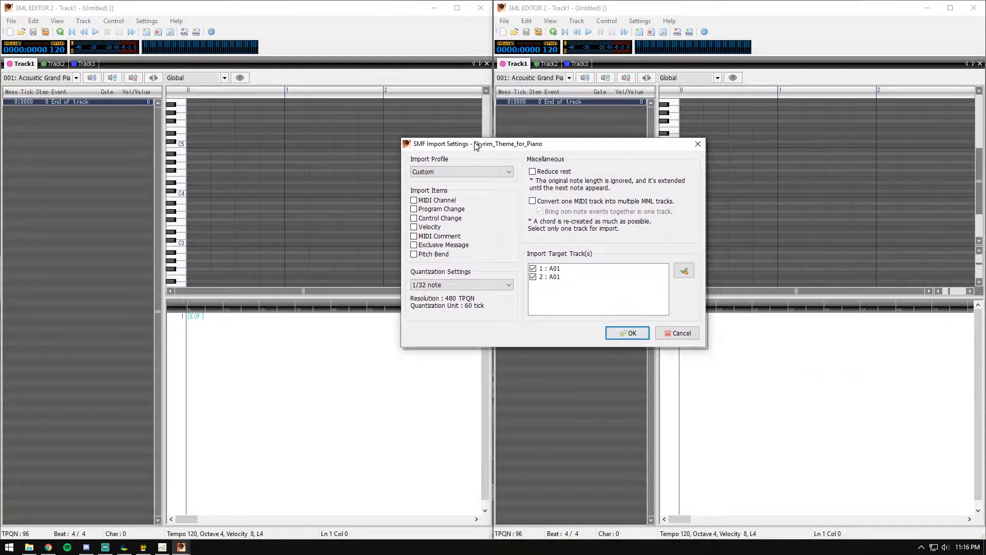
pyautogui.click(533, 201)
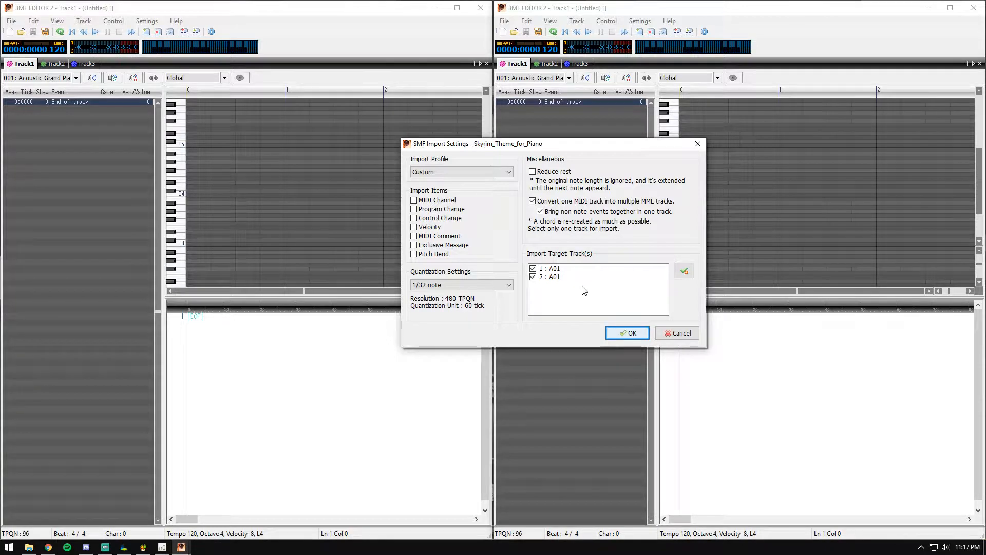
pyautogui.click(532, 278)
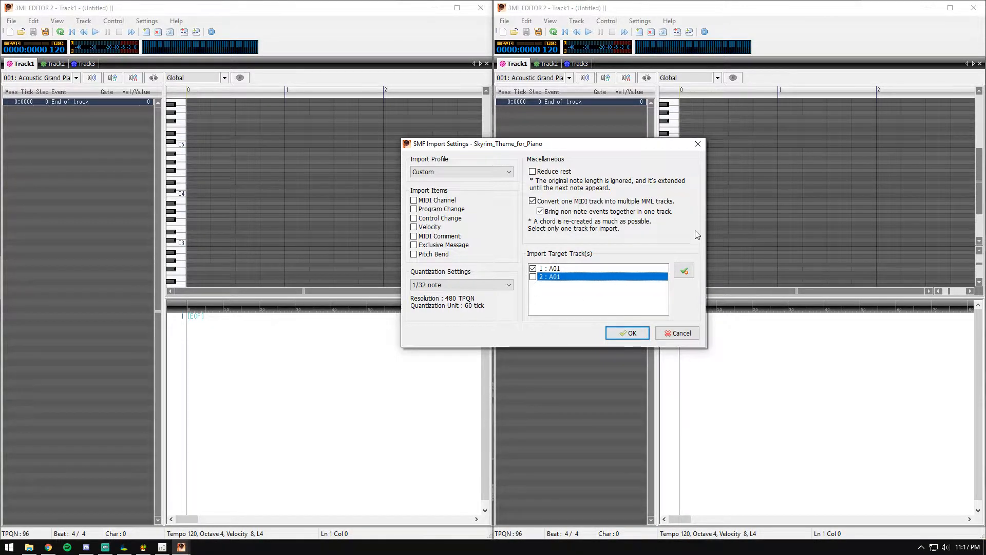
pyautogui.click(632, 335)
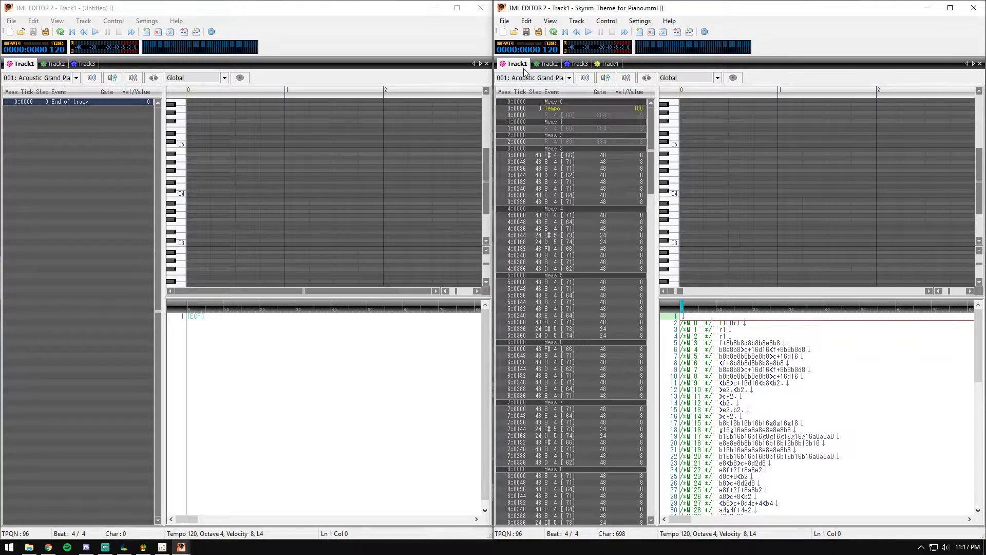
# - Inspect the notes of each of the four imported MML tracks in the piano roll around measures 7 to 9
pyautogui.click(566, 63)
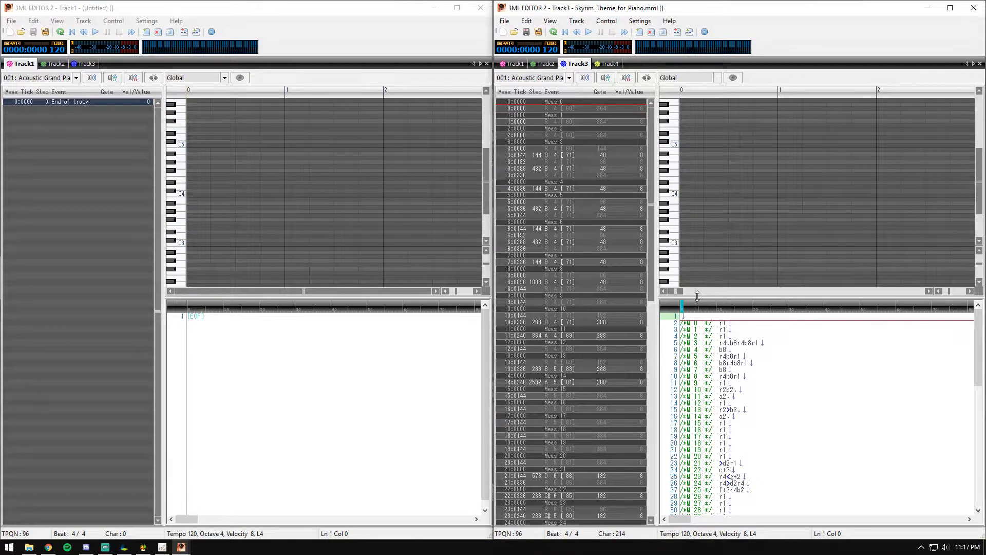
pyautogui.moveTo(680, 290); pyautogui.dragTo(714, 291)
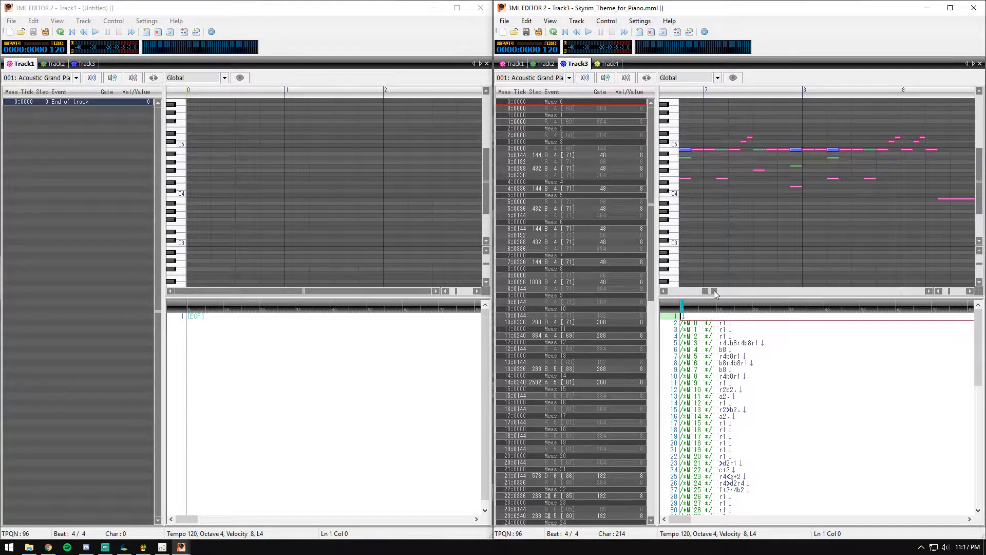
pyautogui.click(517, 64)
pyautogui.click(553, 64)
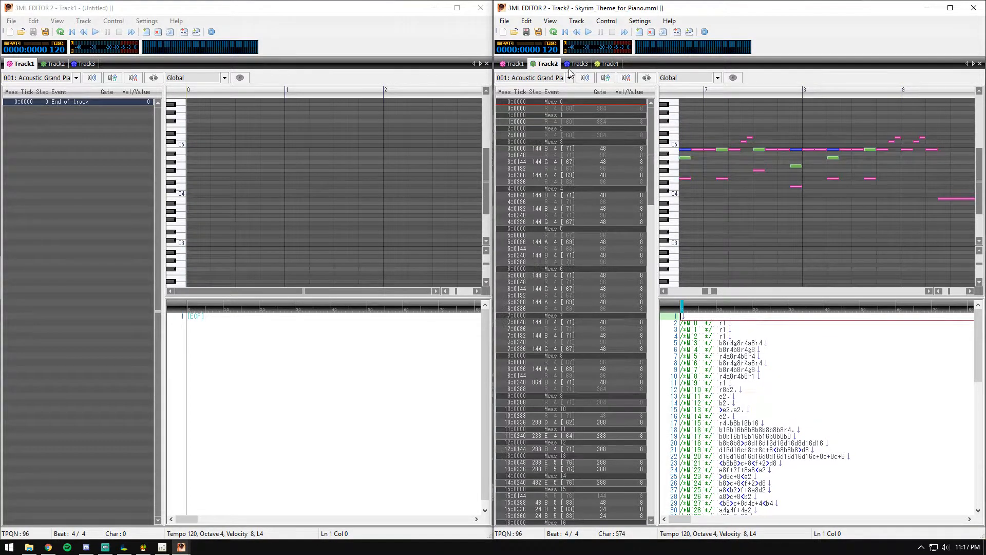
pyautogui.click(578, 65)
pyautogui.click(598, 65)
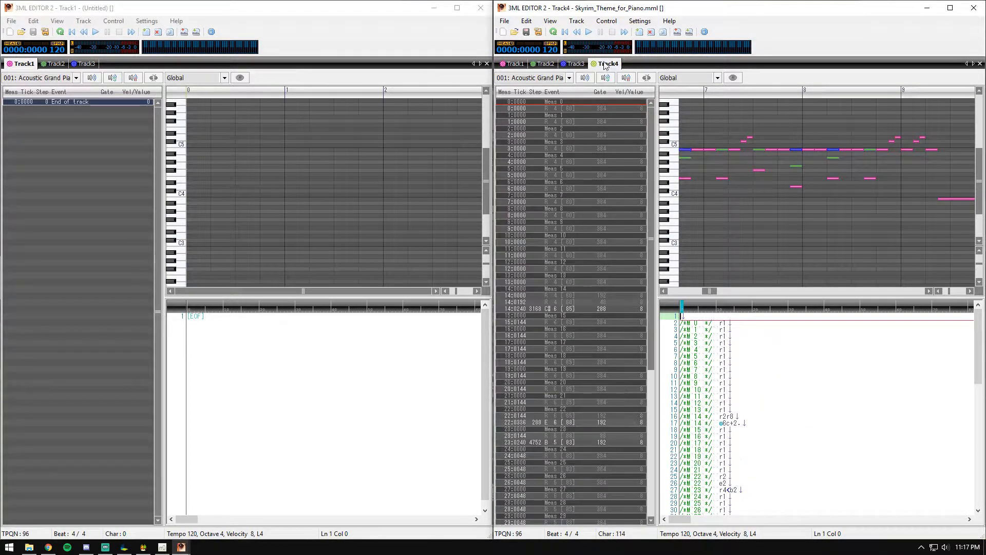
pyautogui.click(517, 64)
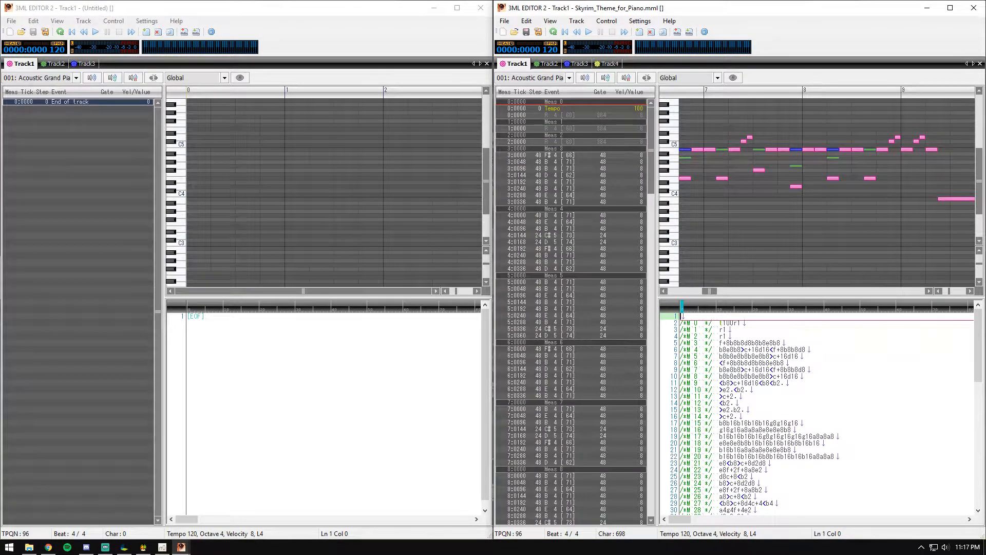
# - In the untitled 3ML Editor 2 window, import only MIDI track 1 of Skyrim_Theme_for_Piano, converting it into multiple MML tracks
pyautogui.click(14, 21)
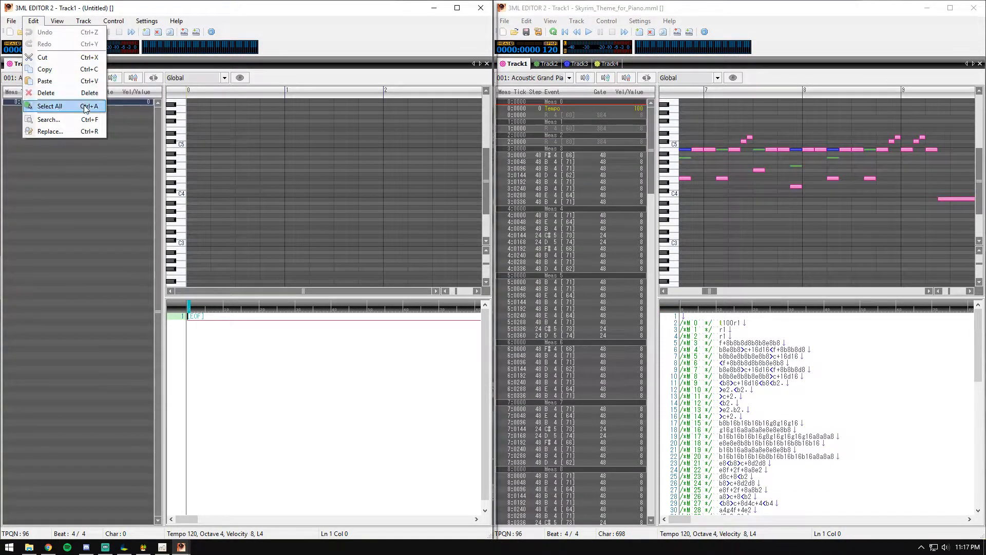
pyautogui.click(77, 118)
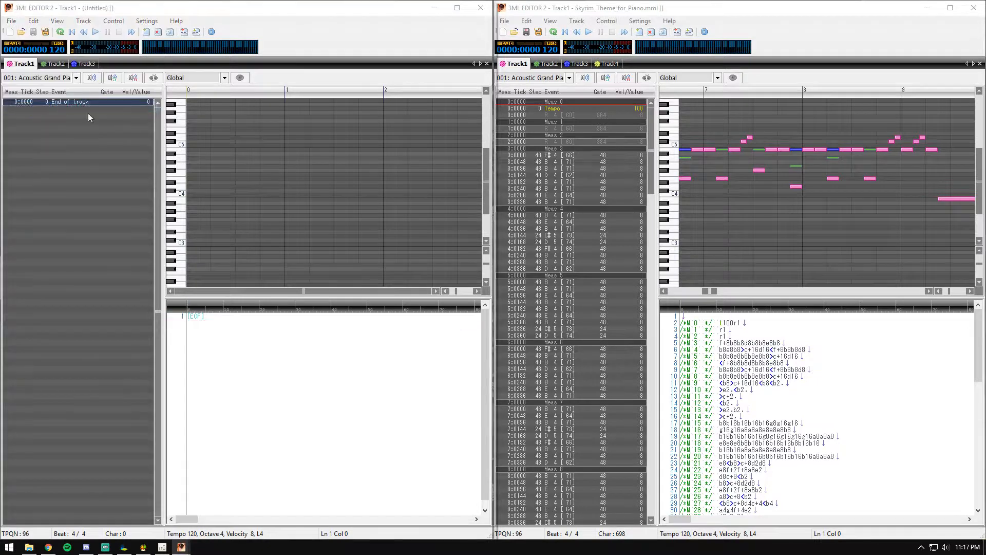
pyautogui.doubleClick(360, 221)
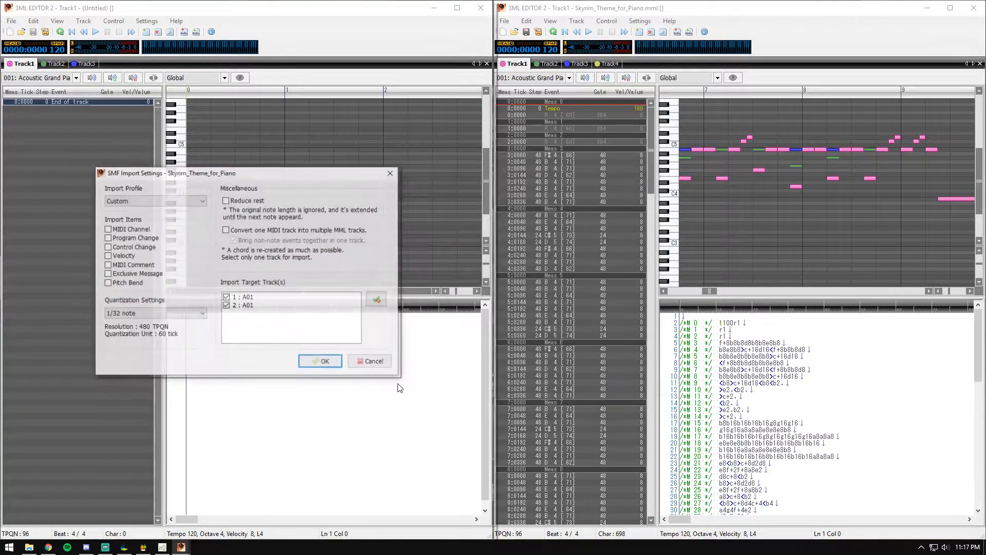
pyautogui.click(227, 305)
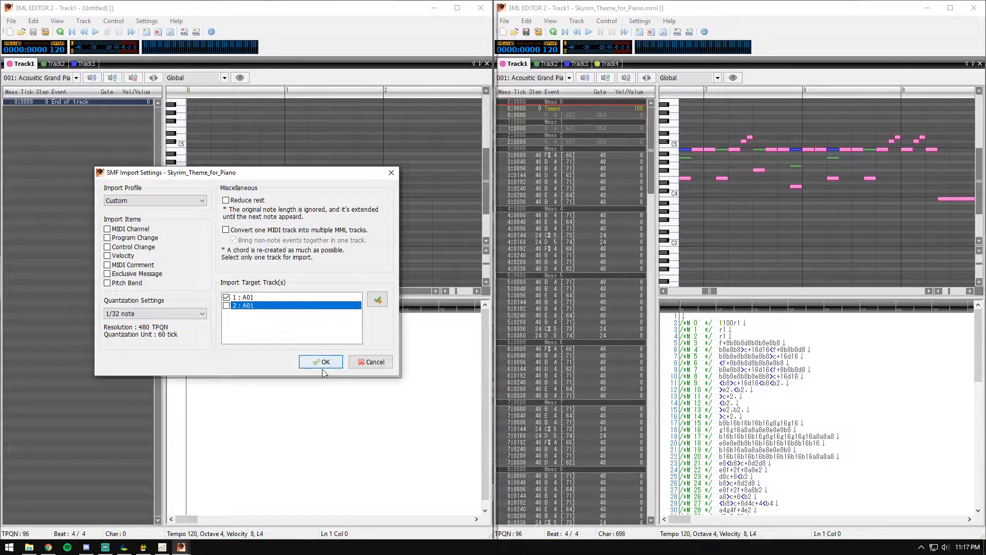
pyautogui.click(226, 230)
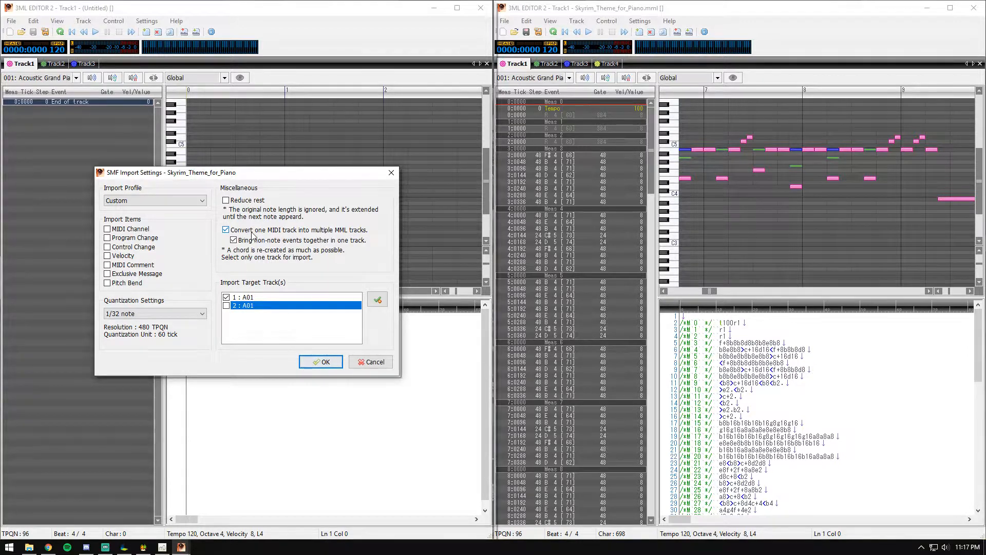
pyautogui.click(321, 363)
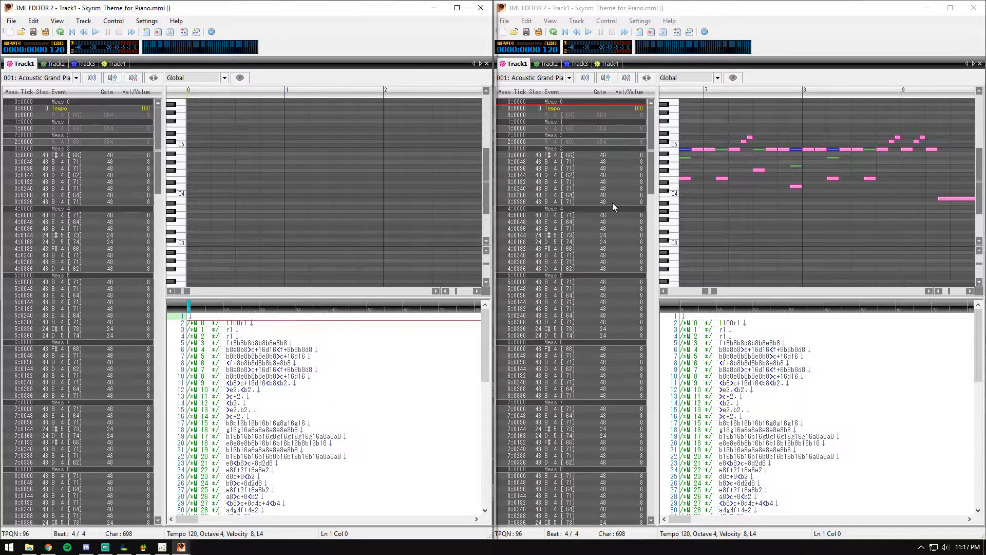
# - In the other 3ML Editor 2 window, import only MIDI track 2 of Skyrim_Theme_for_Piano, converting it into multiple MML tracks
pyautogui.click(511, 23)
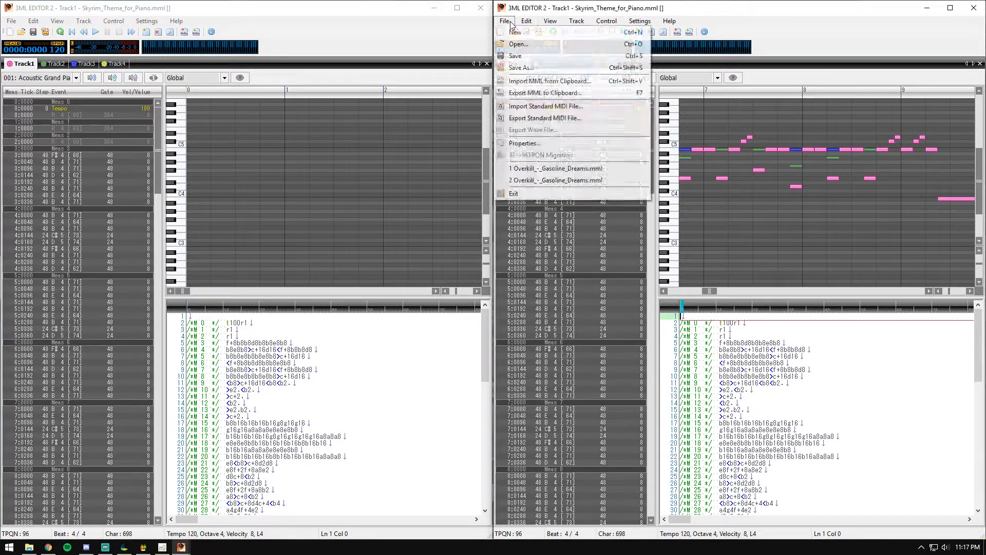
pyautogui.click(531, 105)
pyautogui.doubleClick(697, 149)
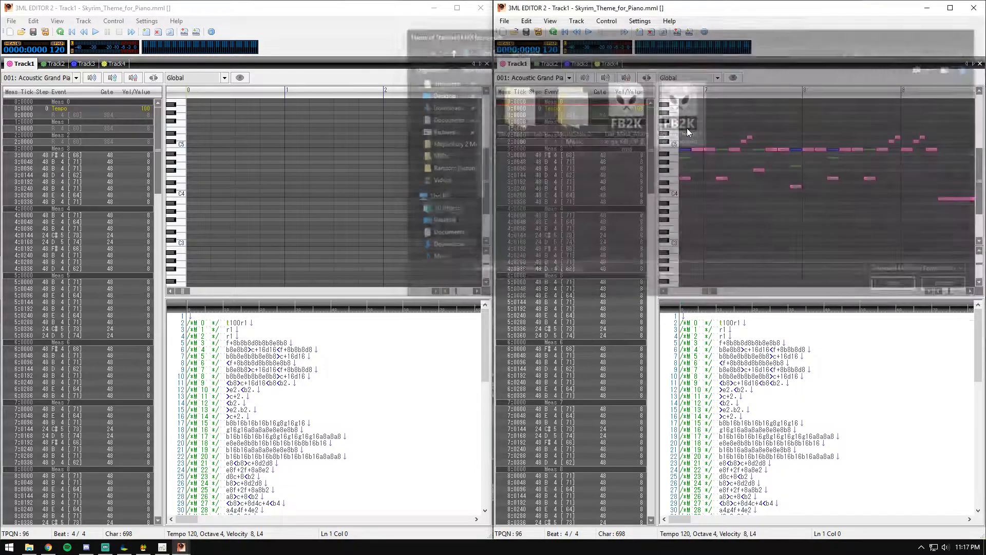
pyautogui.click(719, 297)
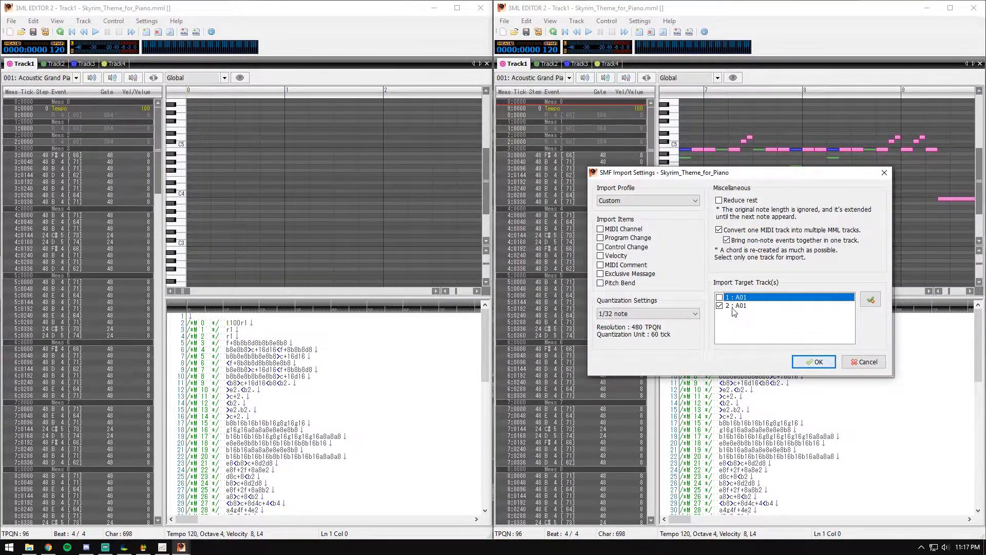
pyautogui.click(734, 306)
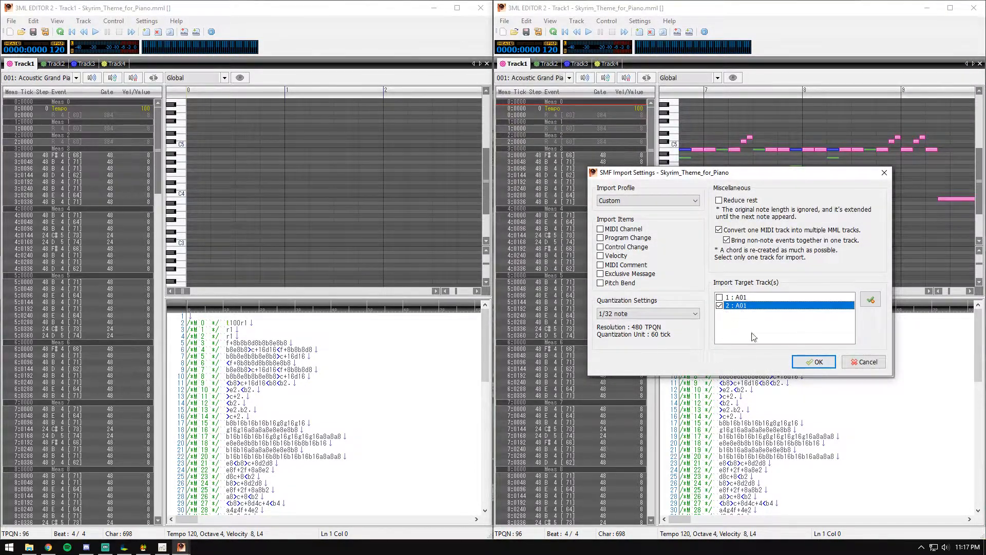
pyautogui.click(817, 362)
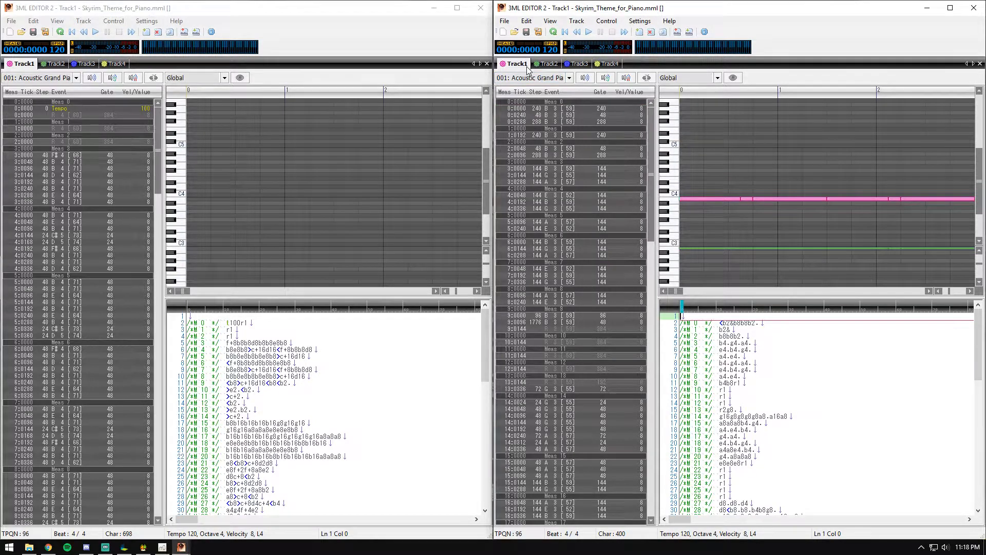
# - Add four empty tracks, Track5 to Track8, to the project holding the MIDI track 1 import
pyautogui.click(85, 22)
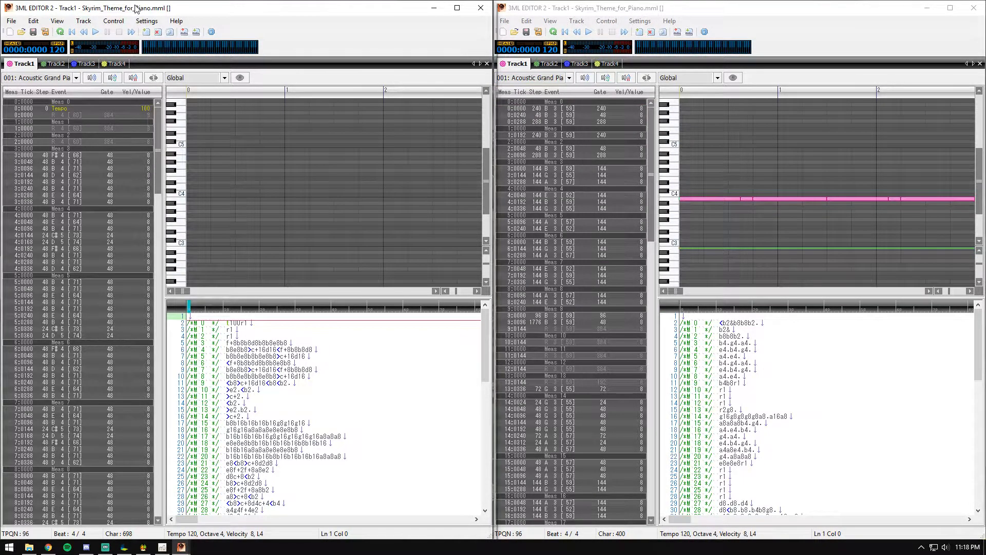
pyautogui.hotkey('ctrl', 't')
pyautogui.hotkey('ctrl', 't')
pyautogui.hotkey('ctrl', 't')
pyautogui.hotkey('ctrl', 't')
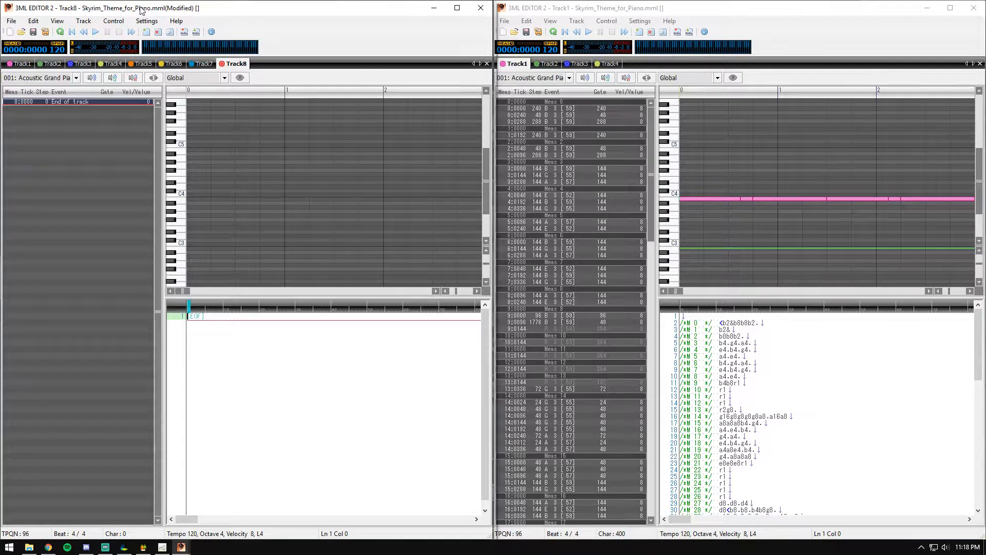
pyautogui.click(83, 21)
# - Copy all MML code from Track1 of the MIDI track 2 import into the empty Track5 of the other project
pyautogui.click(145, 65)
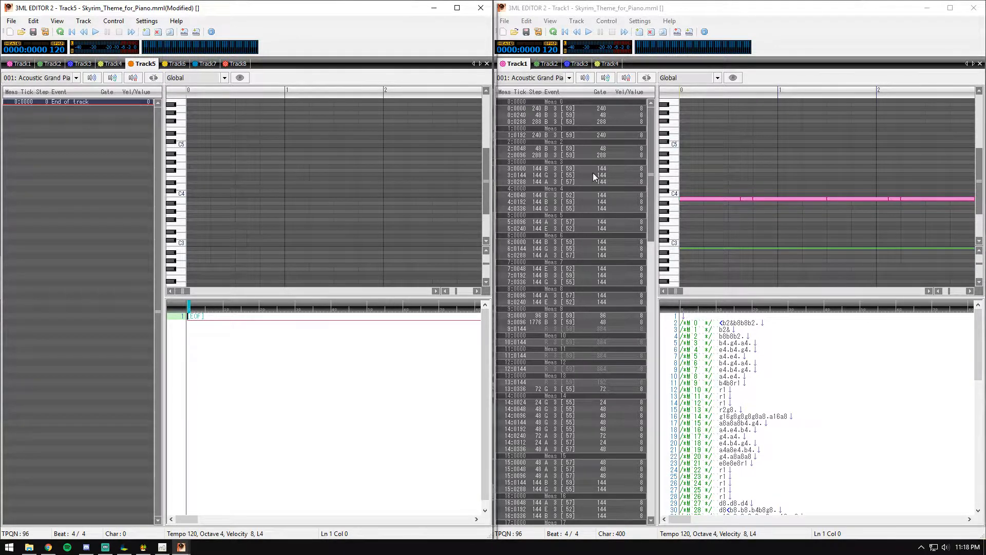
pyautogui.click(810, 446)
pyautogui.hotkey('ctrl', 'a')
pyautogui.hotkey('ctrl', 'c')
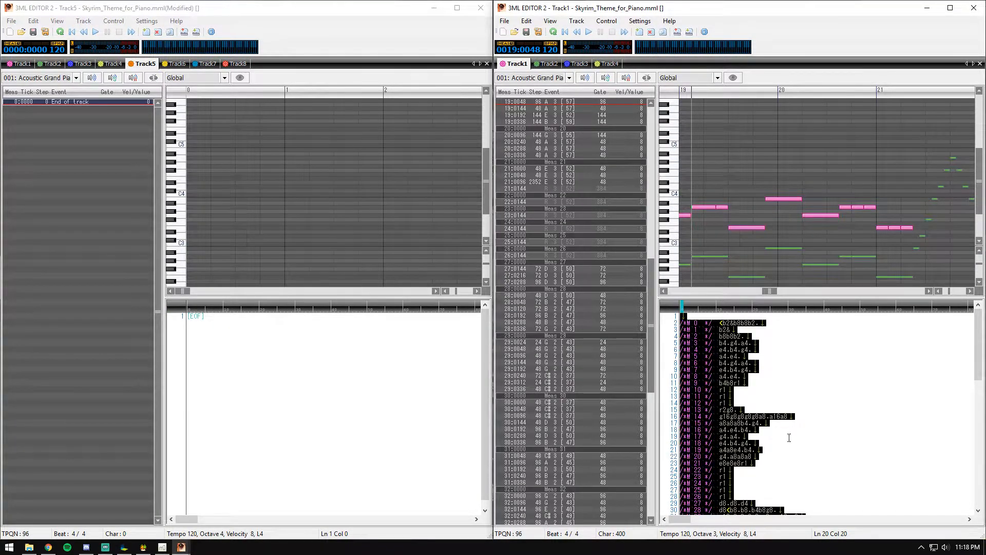
pyautogui.click(353, 416)
pyautogui.hotkey('ctrl', 'v')
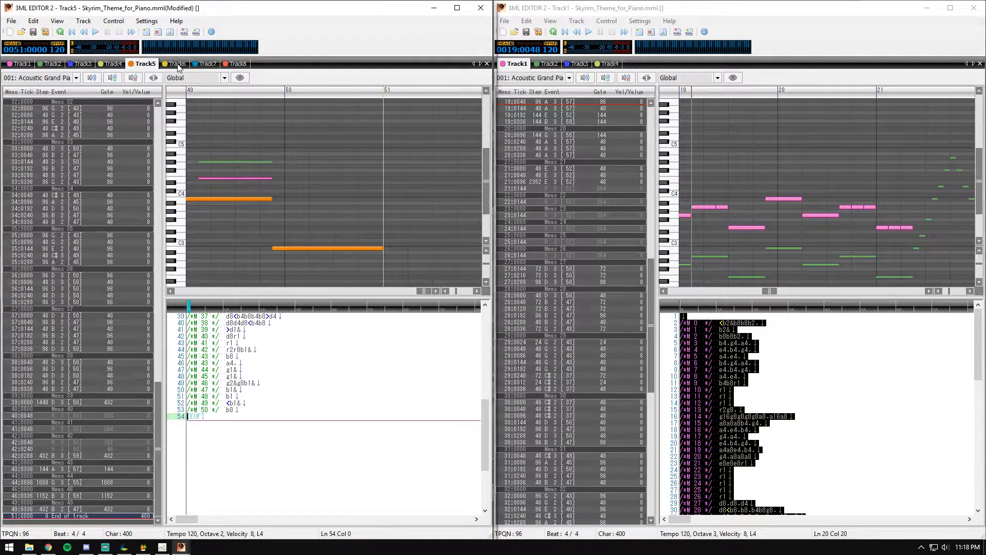
# - Copy the full MML code of Track2 from the MIDI track 2 import into the other project's Track6
pyautogui.click(178, 64)
pyautogui.click(546, 64)
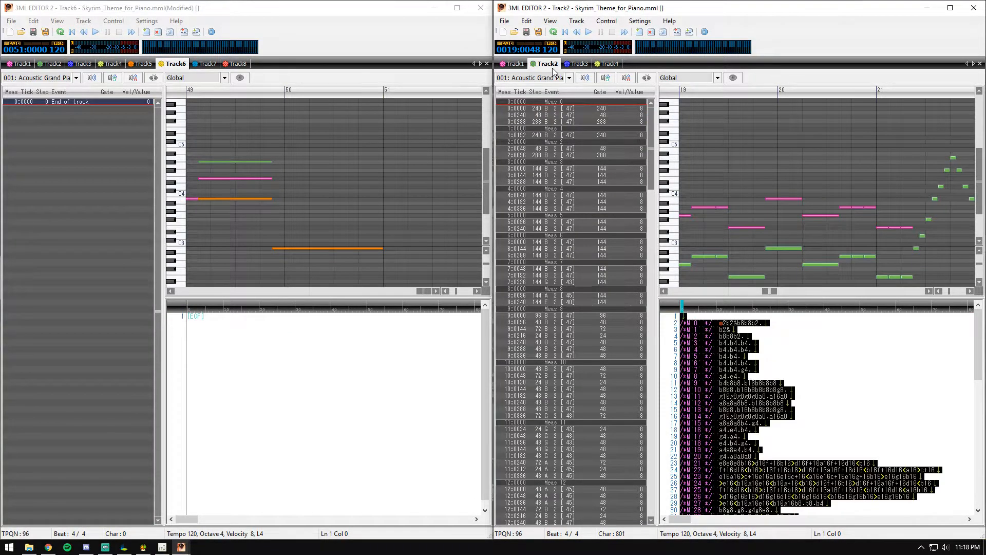
pyautogui.click(251, 377)
pyautogui.hotkey('ctrl', 'v')
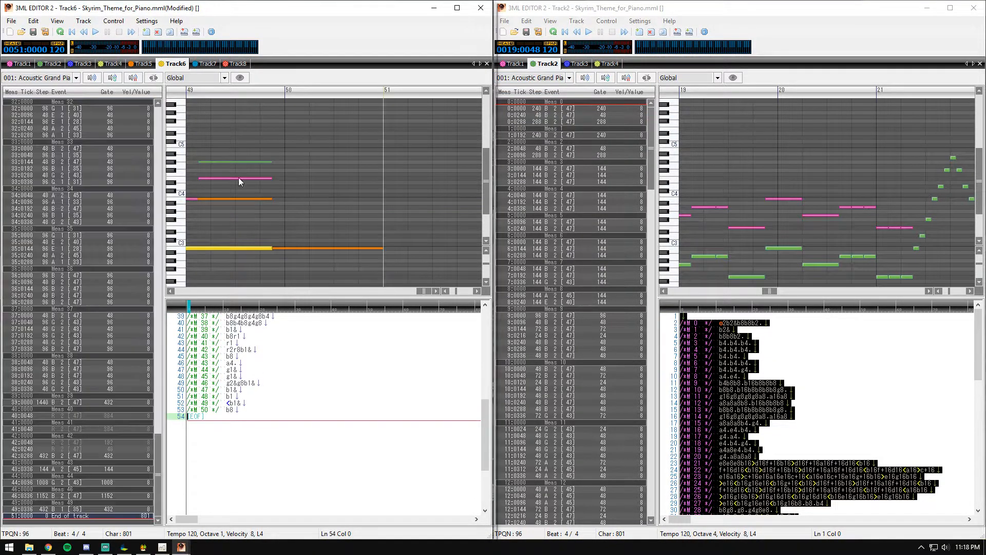
# - Copy the full MML code of Track3 from the MIDI track 2 import into the other project's Track7
pyautogui.click(204, 64)
pyautogui.click(581, 63)
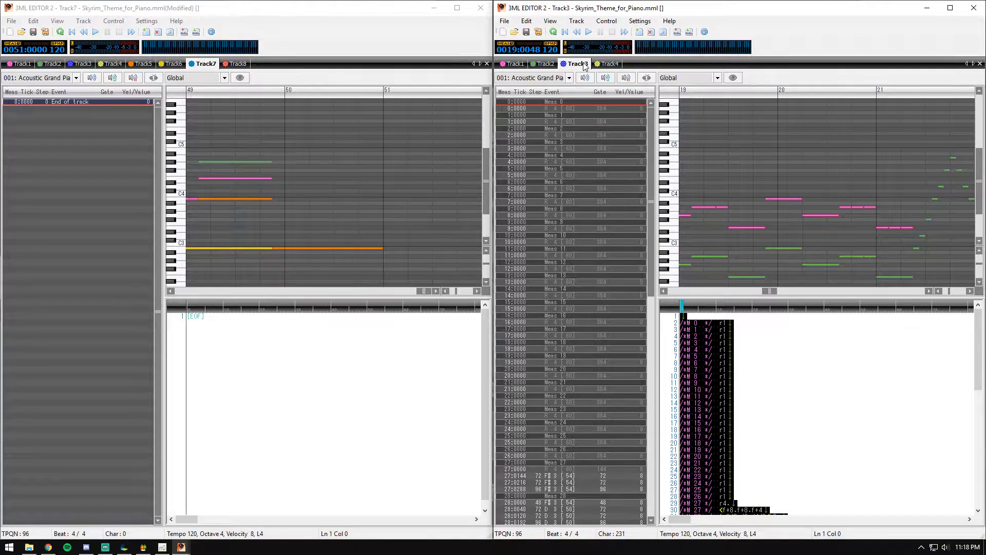
pyautogui.click(282, 409)
pyautogui.hotkey('ctrl', 'v')
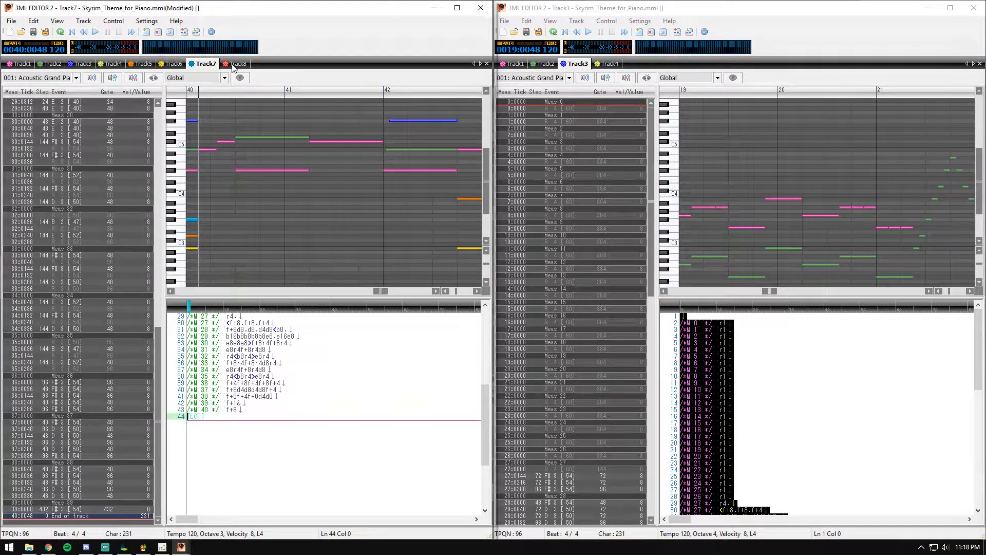
# - Copy the full MML code of Track4 from the MIDI track 2 import into the other project's Track8
pyautogui.click(235, 64)
pyautogui.click(609, 64)
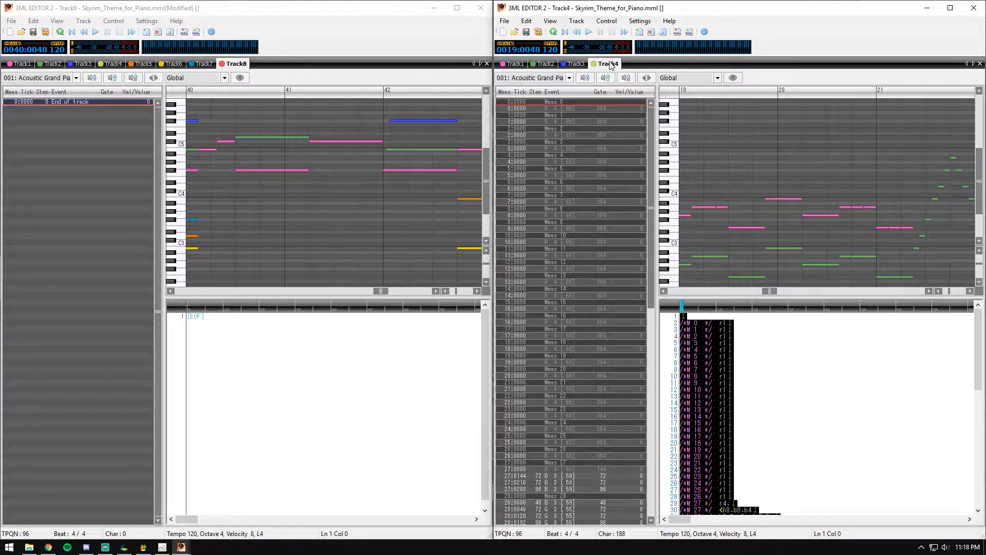
pyautogui.click(349, 371)
pyautogui.hotkey('ctrl', 'v')
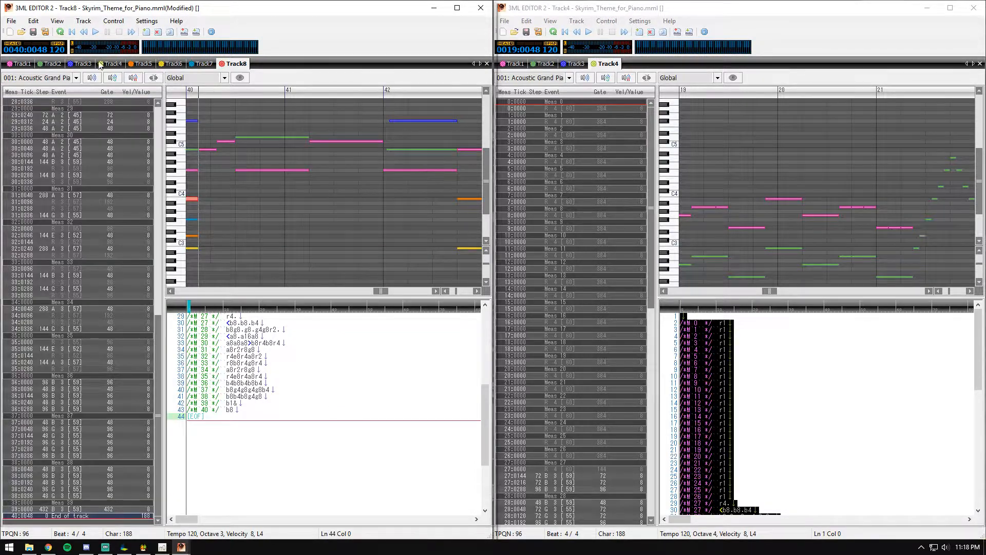
# - Minimize the MIDI track 2 import window, maximize the combined eight-track project and show Track1 from the opening measures
pyautogui.click(927, 8)
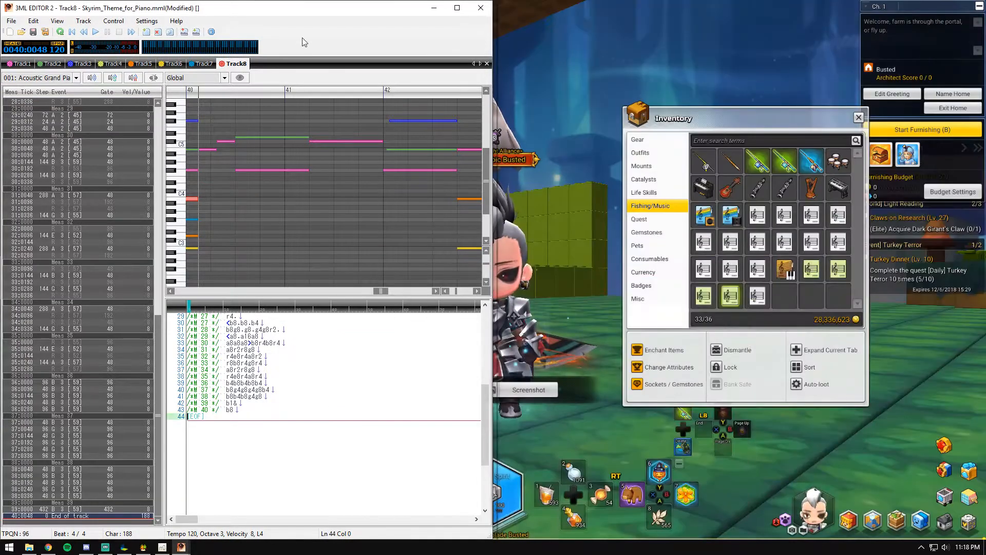
pyautogui.doubleClick(281, 9)
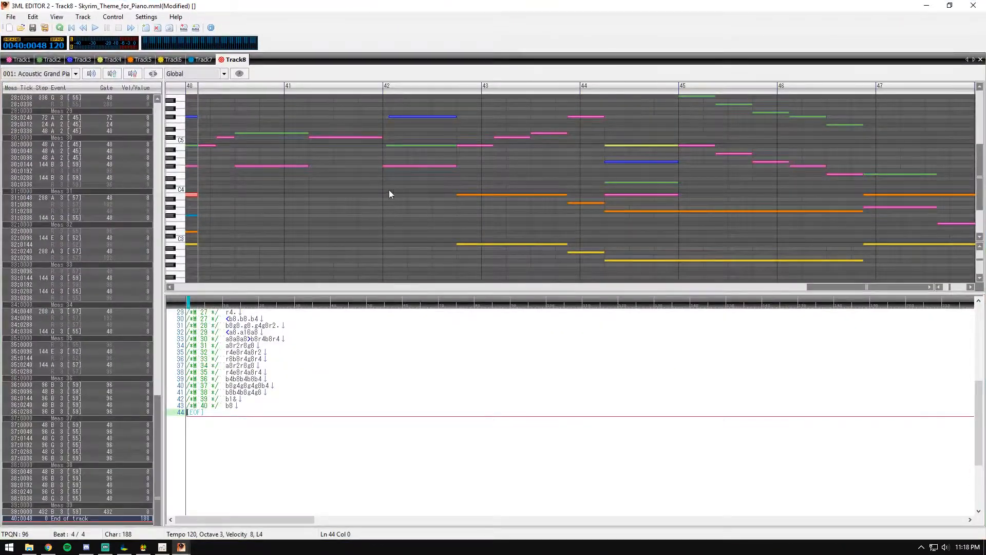
pyautogui.click(21, 60)
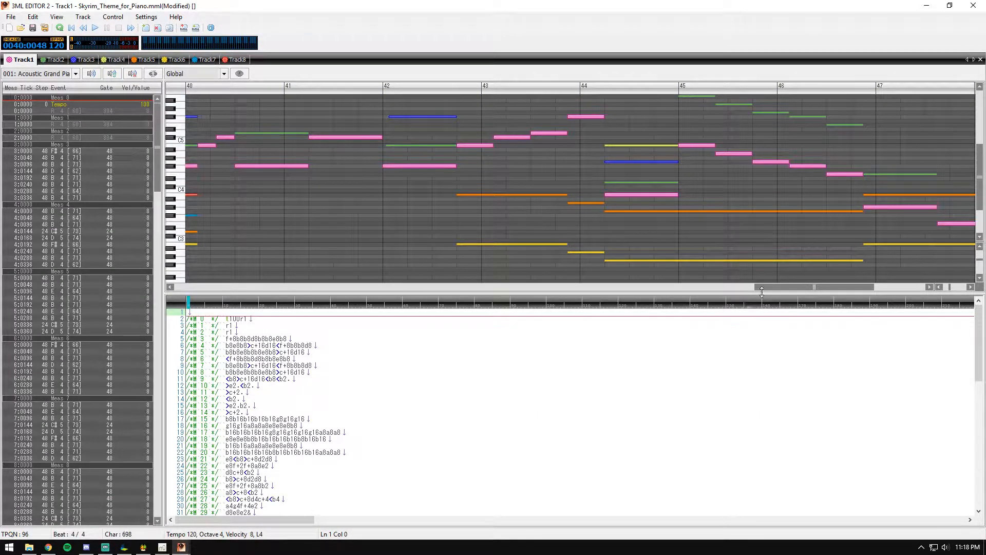
pyautogui.moveTo(776, 286); pyautogui.dragTo(208, 259)
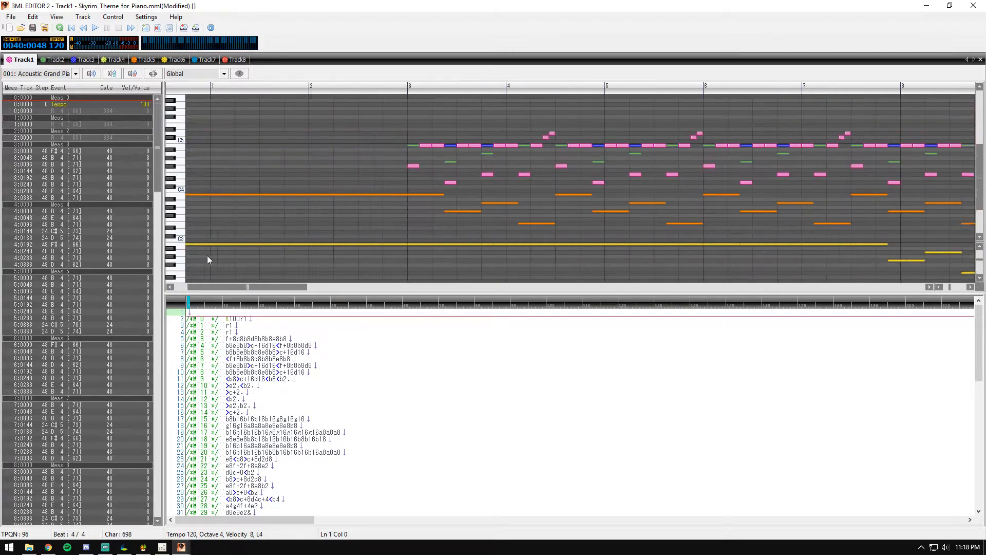
# - Switch to MapleStory 2, open a blank music score in the Compose window and add harmony tracks A through I
pyautogui.click(143, 547)
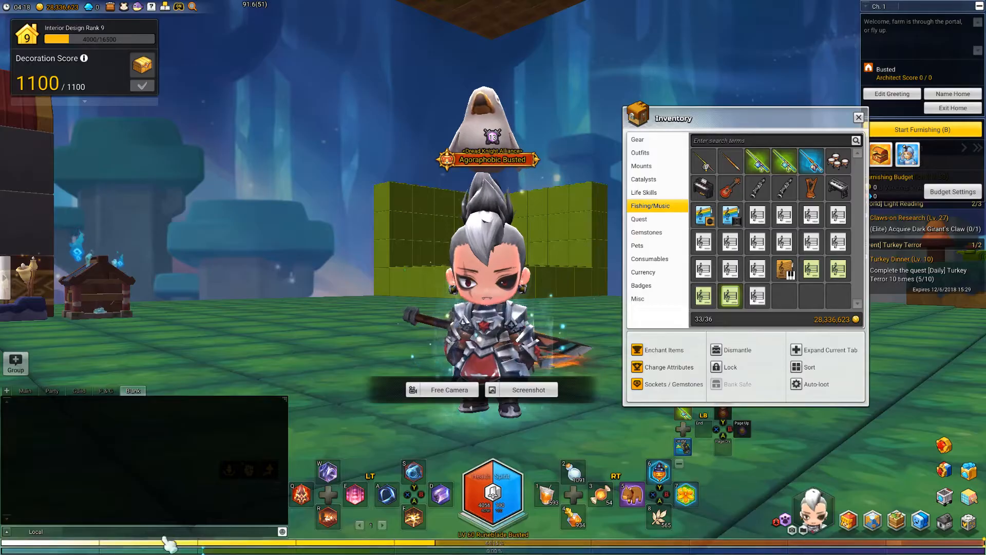
pyautogui.doubleClick(758, 296)
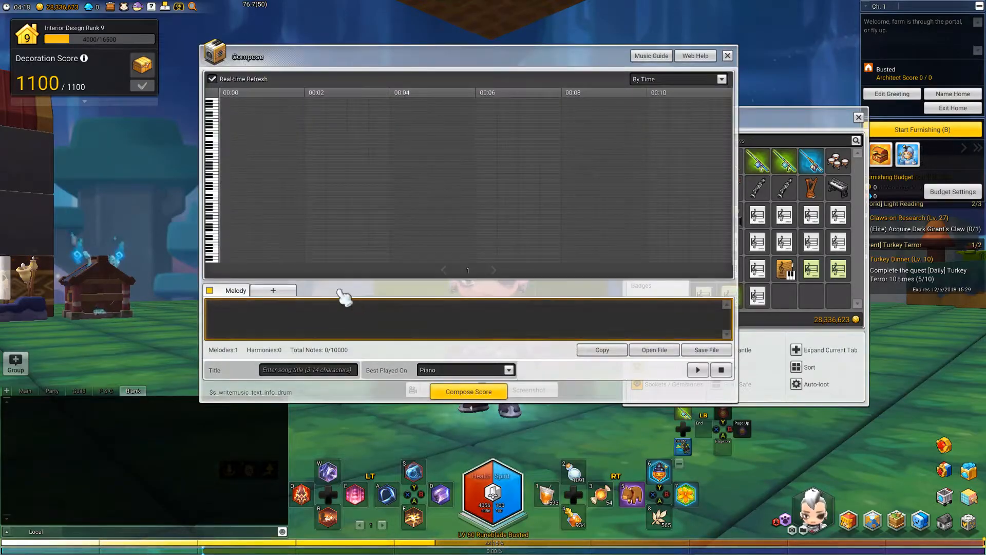
pyautogui.click(286, 291)
pyautogui.click(318, 291)
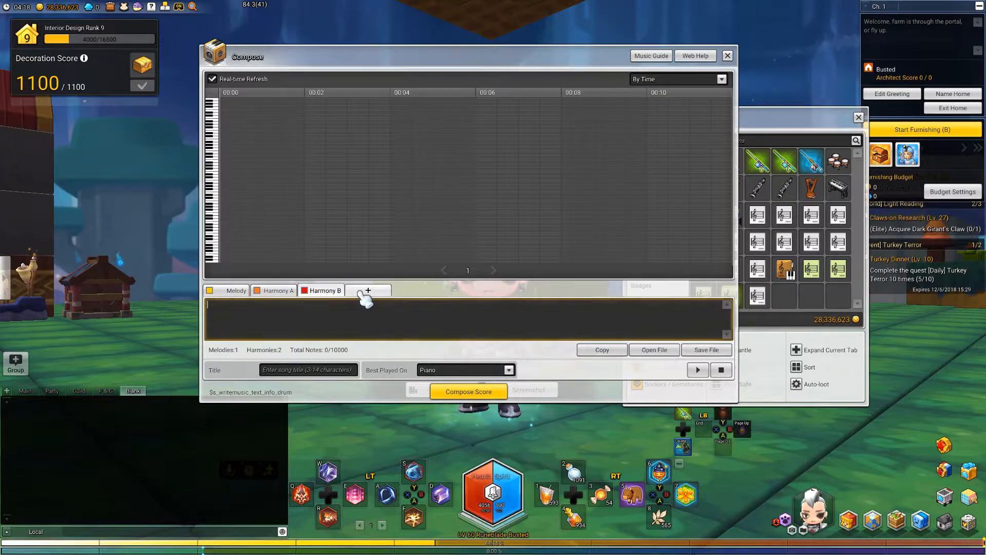
pyautogui.click(368, 291)
pyautogui.click(415, 291)
pyautogui.click(464, 291)
pyautogui.click(511, 291)
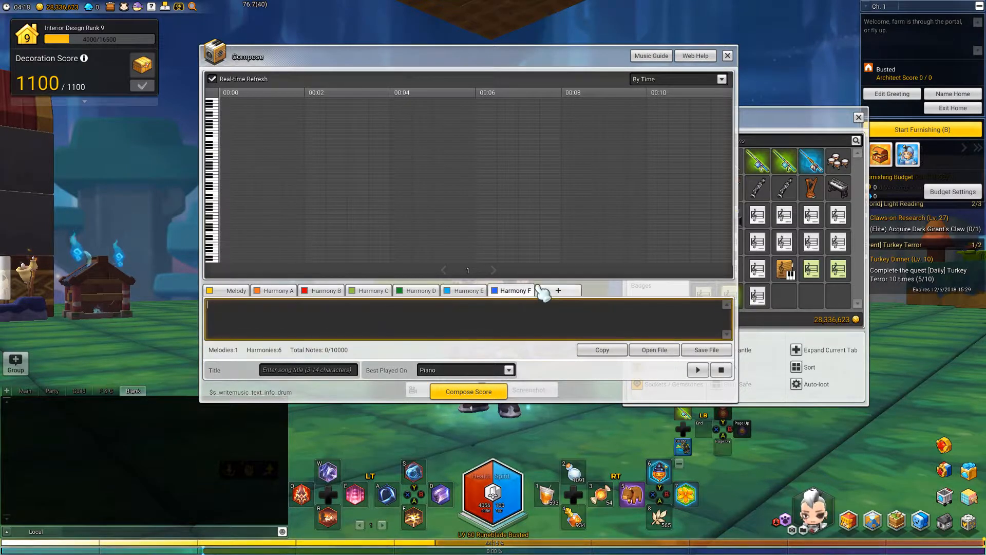
pyautogui.click(558, 291)
pyautogui.click(606, 291)
pyautogui.click(653, 291)
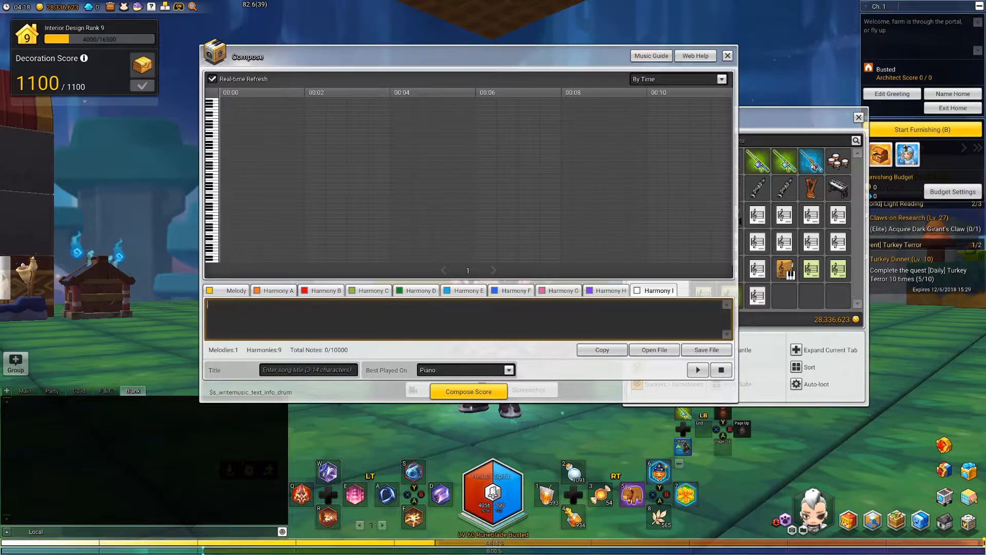
# - Switch back to 3ML Editor 2 and examine Track1's t100 tempo command and the MML notes at measure 18
pyautogui.hotkey('alt', 'Tab')
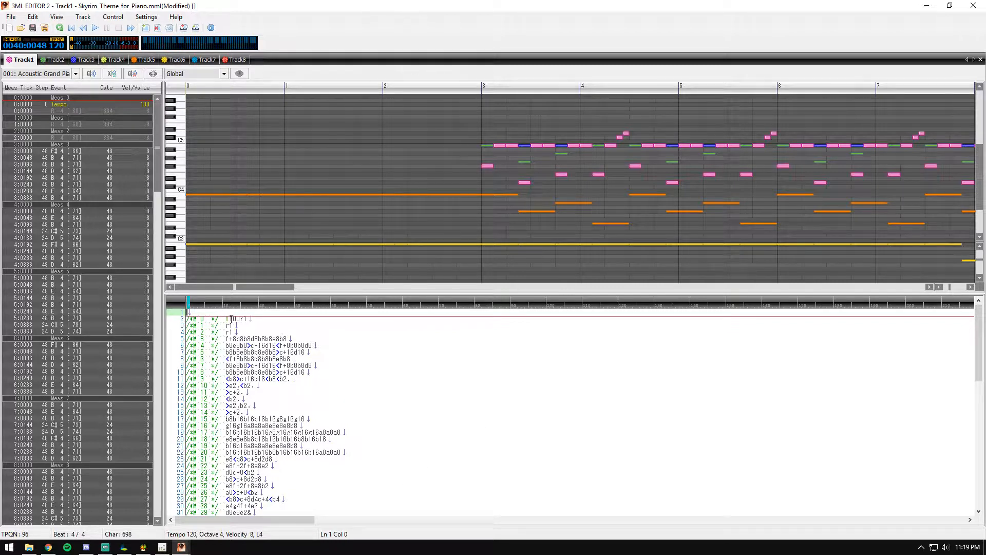
pyautogui.moveTo(228, 319); pyautogui.dragTo(241, 322)
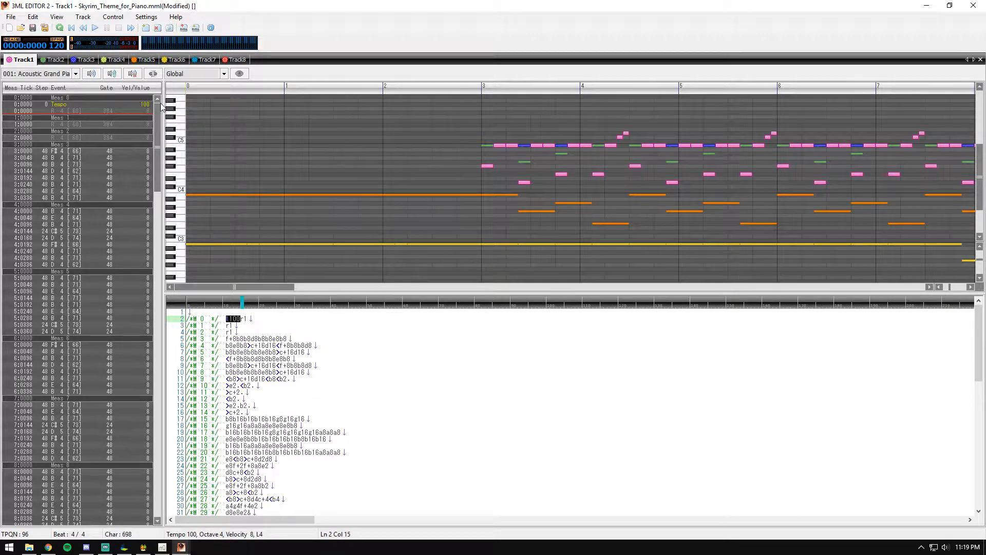
pyautogui.moveTo(156, 109)
pyautogui.mouseDown()
pyautogui.moveTo(155, 448)
pyautogui.moveTo(151, 106)
pyautogui.mouseUp()
pyautogui.click(235, 440)
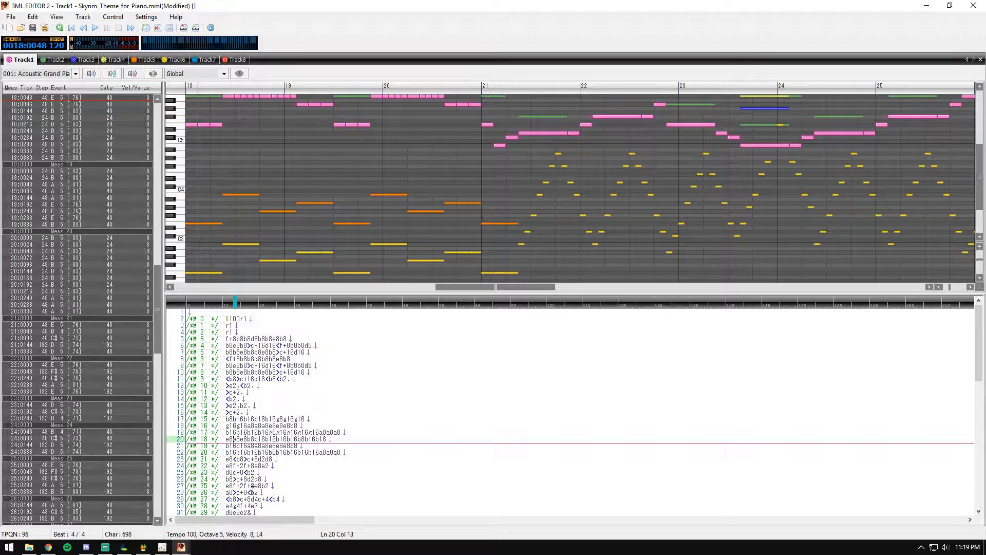
pyautogui.click(231, 440)
pyautogui.click(232, 439)
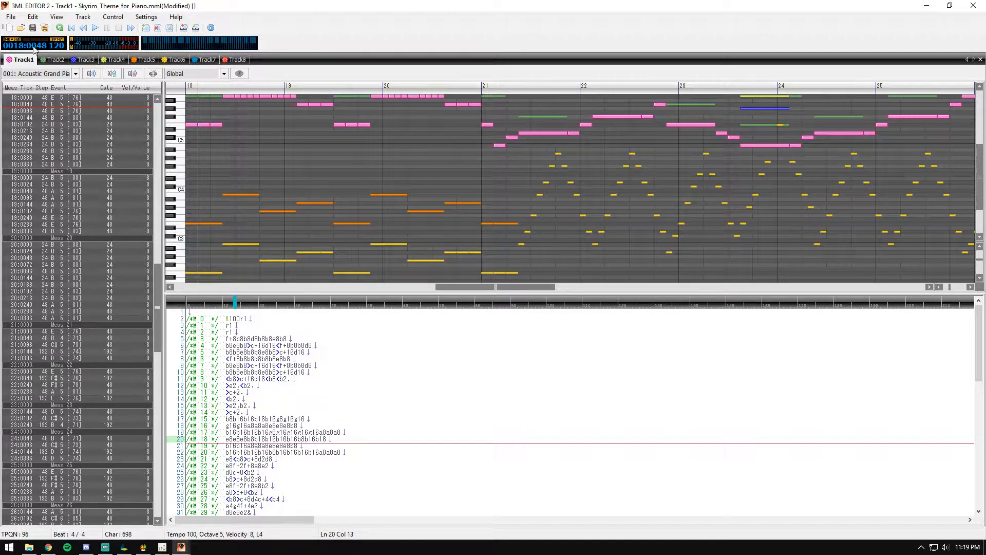
# - Delete the t100 tempo command from the first measure of Track1's MML code
pyautogui.doubleClick(236, 319)
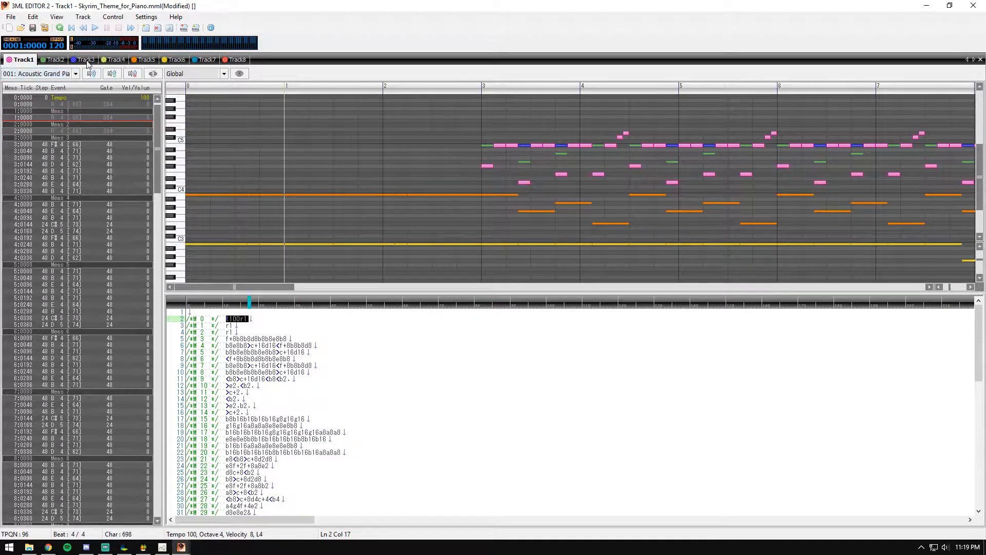
pyautogui.click(247, 324)
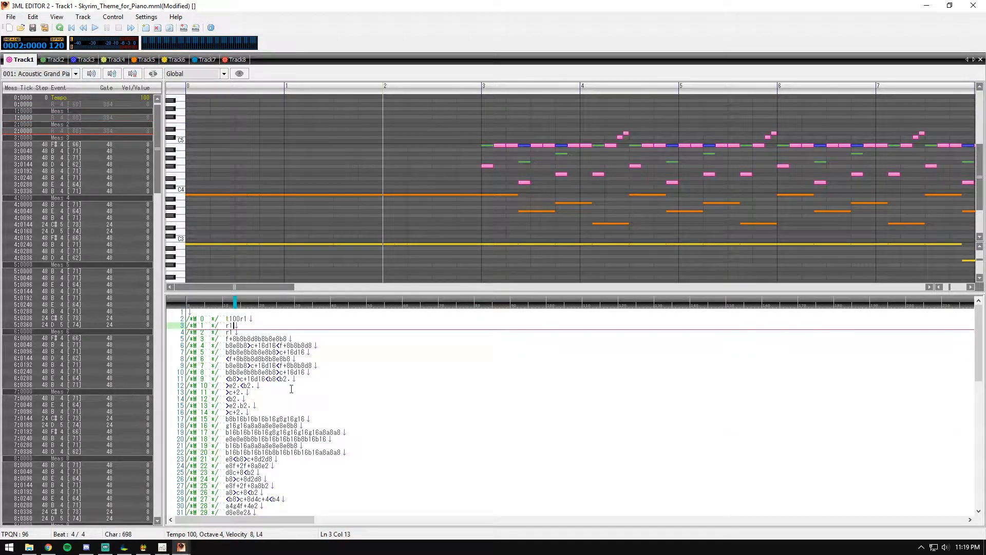
pyautogui.doubleClick(233, 320)
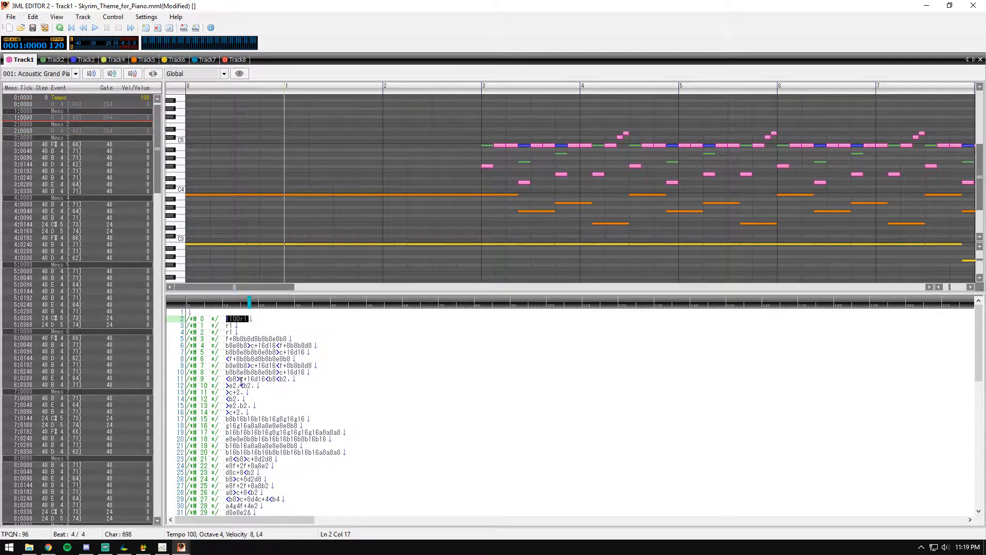
pyautogui.click(234, 319)
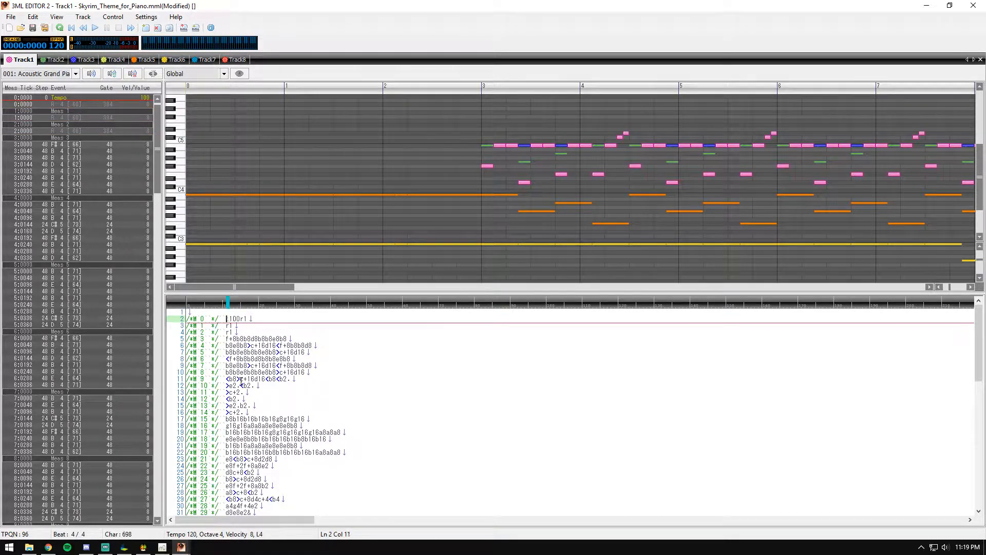
pyautogui.hotkey('shift', 'Right')
pyautogui.hotkey('shift', 'Right')
pyautogui.hotkey('shift', 'Right')
pyautogui.hotkey('shift', 'Right')
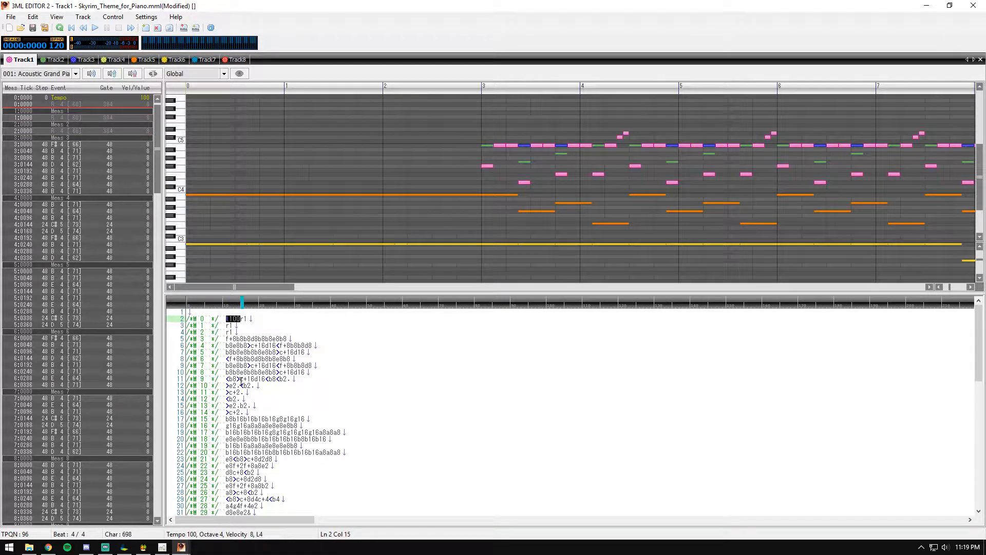
pyautogui.press('Delete')
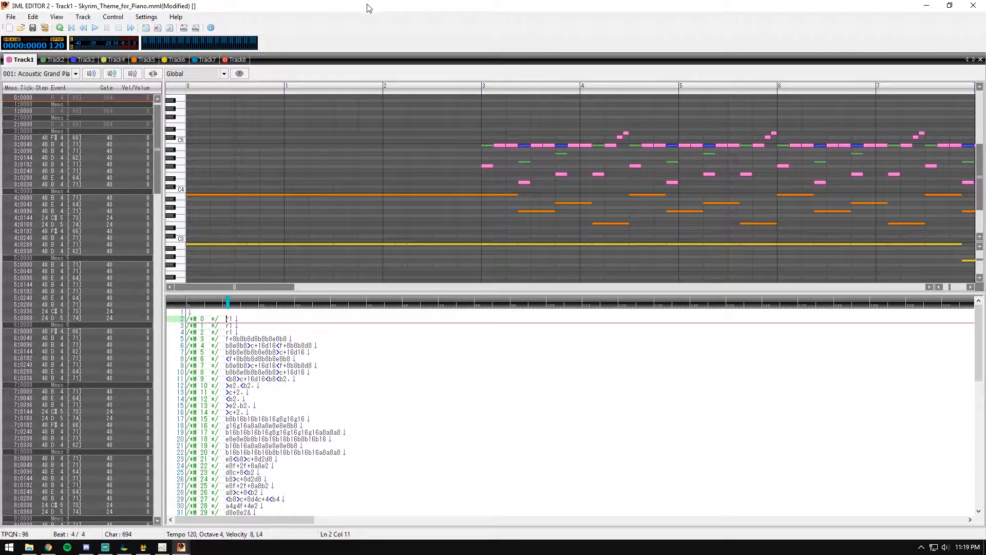
# - Optimize the MML code of all eight tracks, checking Track2 and returning to Track1
pyautogui.click(52, 60)
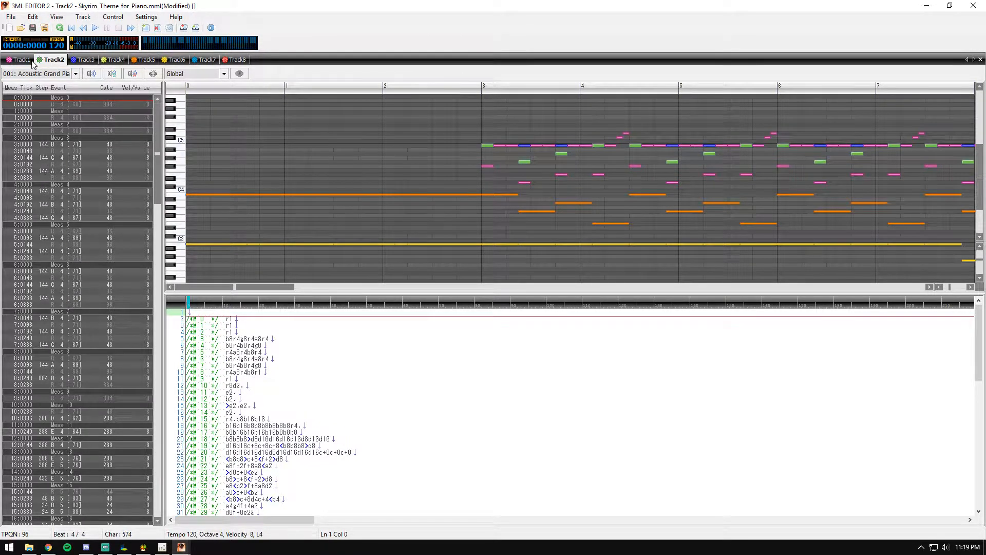
pyautogui.click(30, 60)
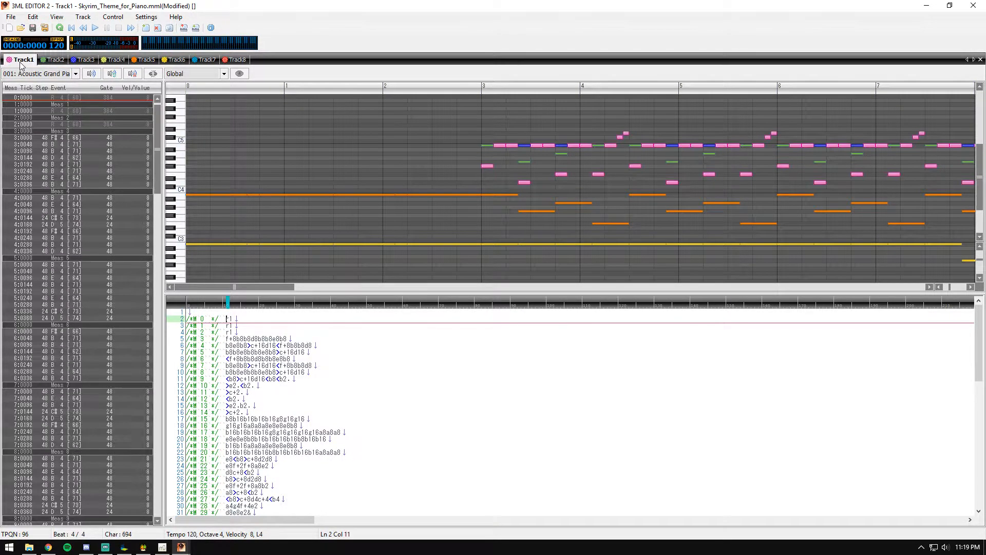
pyautogui.click(92, 21)
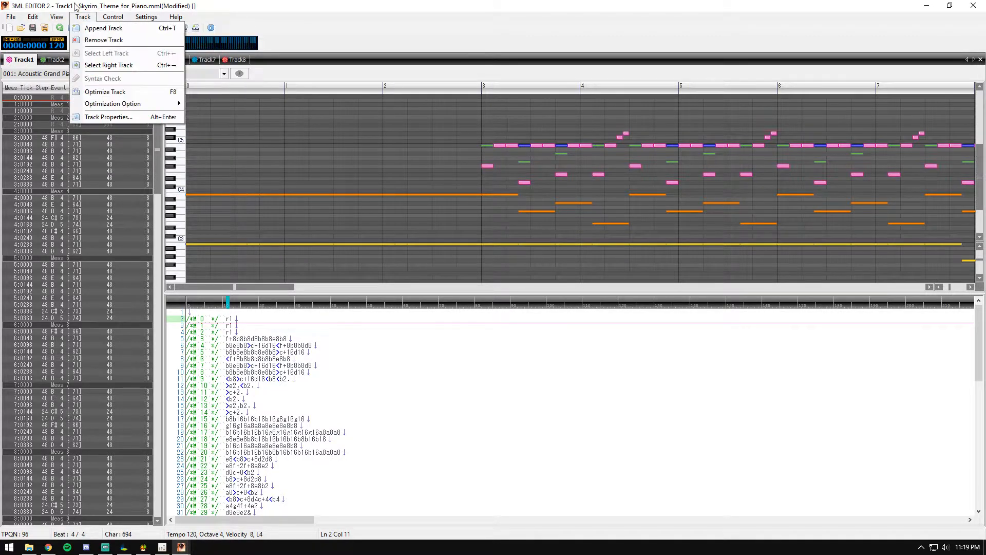
pyautogui.moveTo(124, 104)
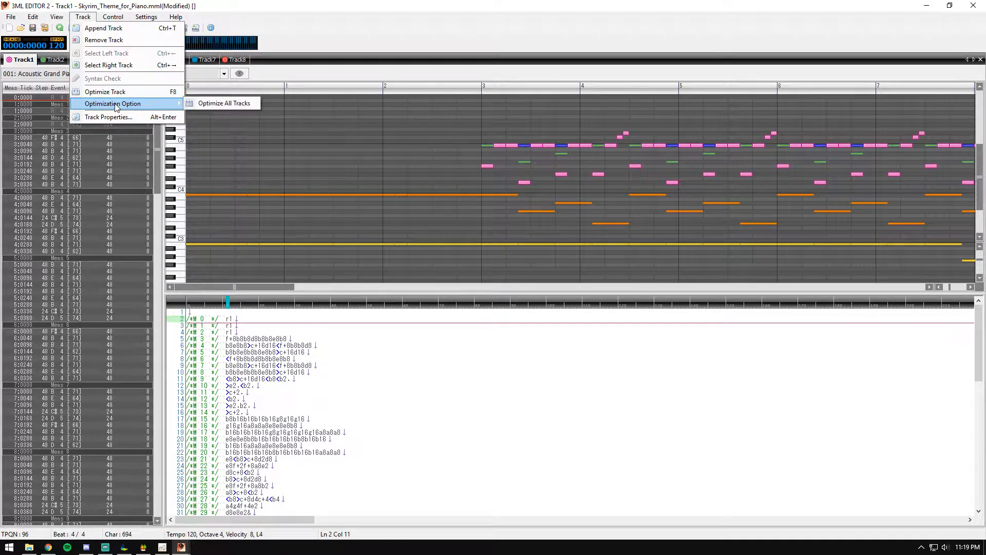
pyautogui.click(206, 106)
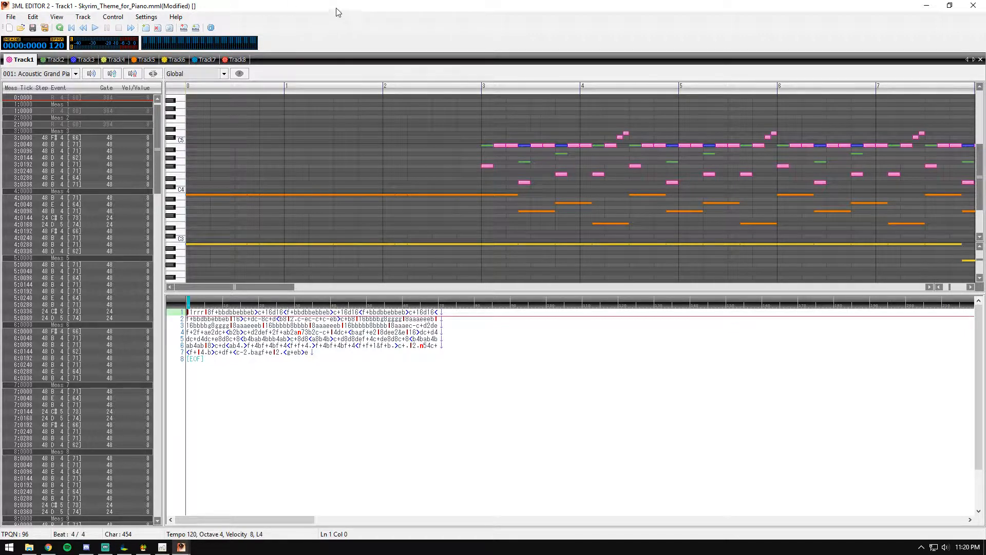
pyautogui.click(54, 60)
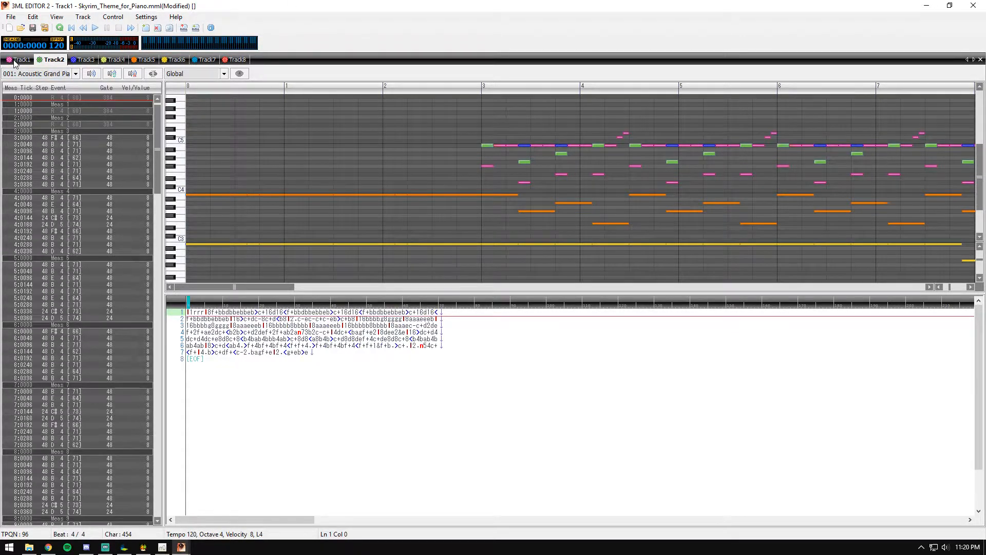
pyautogui.click(21, 60)
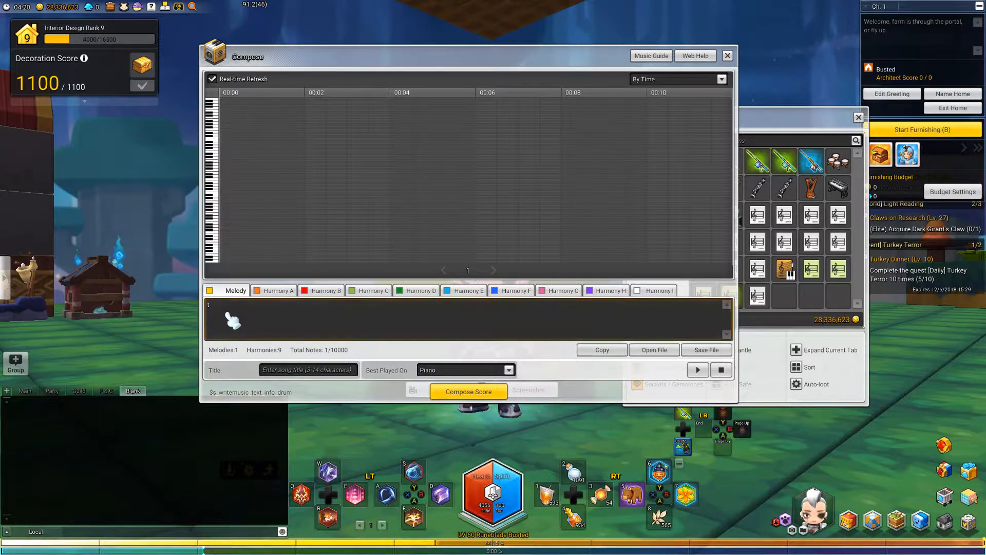
# - In MapleStory 2, enter t100v15 in Melody and Harmony A through G and remove the unneeded Harmony H and Harmony I
pyautogui.write('00')
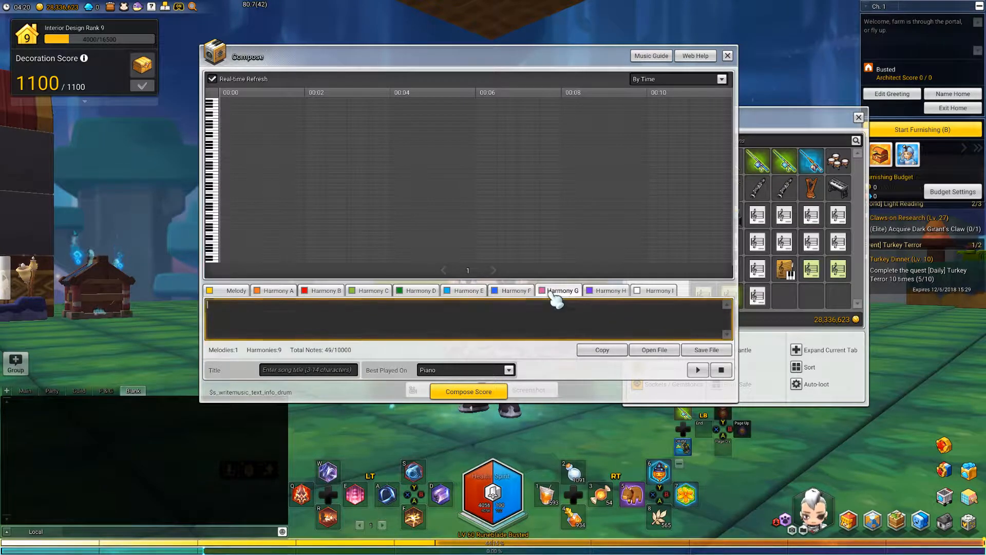
pyautogui.write('t100v15')
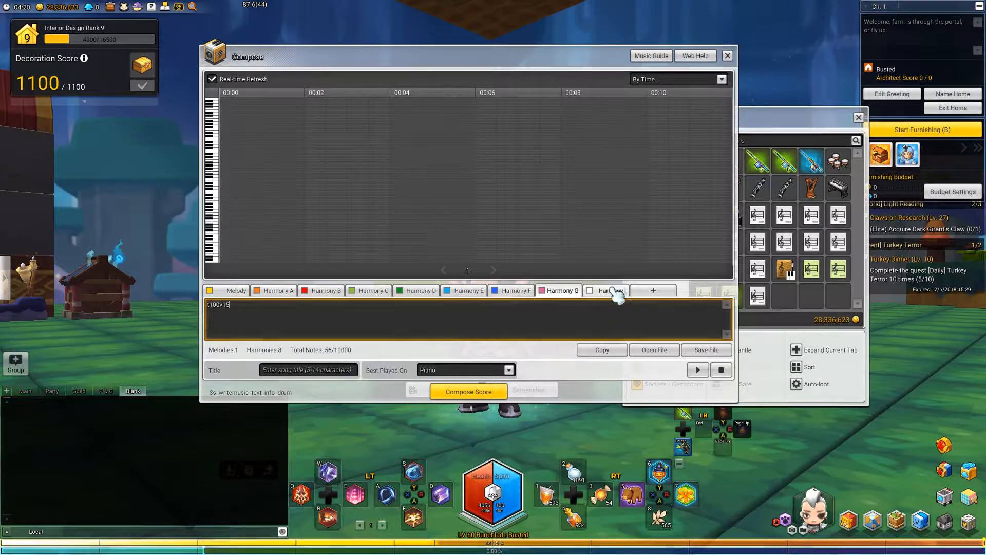
pyautogui.click(628, 288)
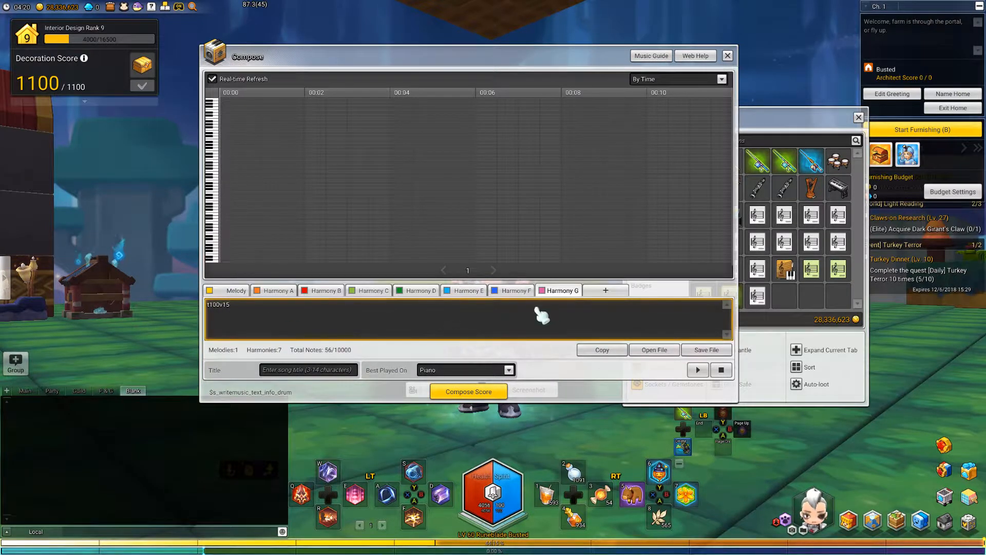
# - Paste the optimized code of Track1 into Melody and of Track2 into Harmony A, after the t100v15 prefix
pyautogui.click(238, 291)
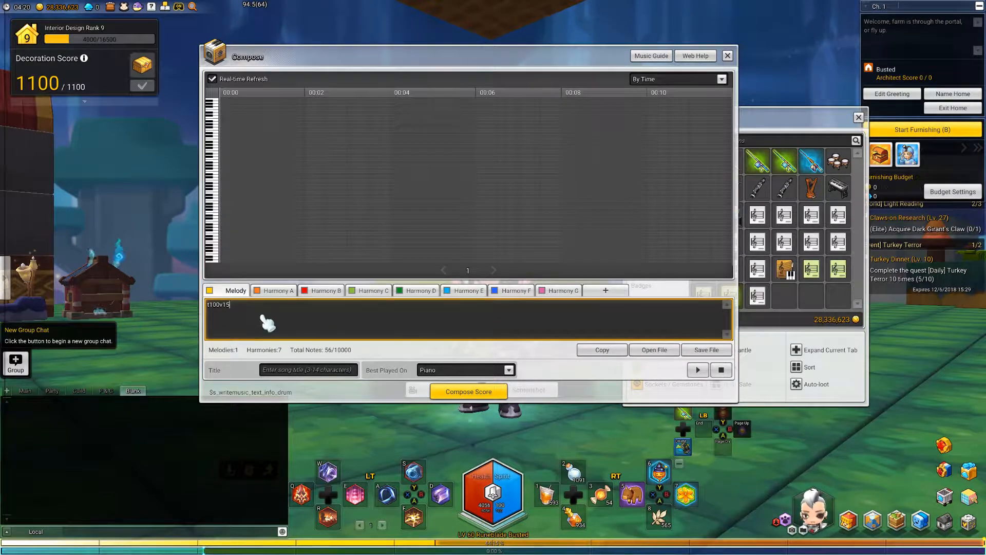
pyautogui.hotkey('ctrl', 'v')
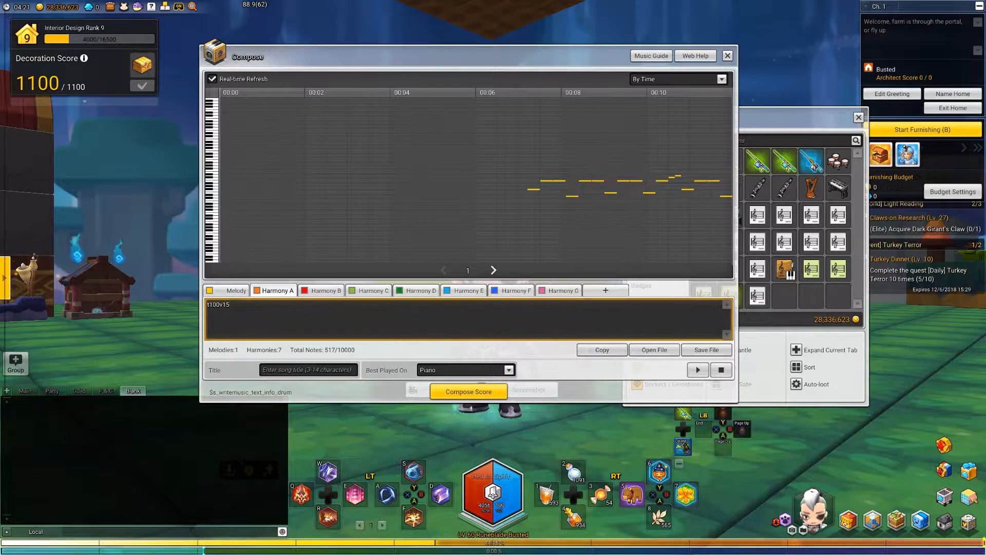
pyautogui.hotkey('ctrl', 'v')
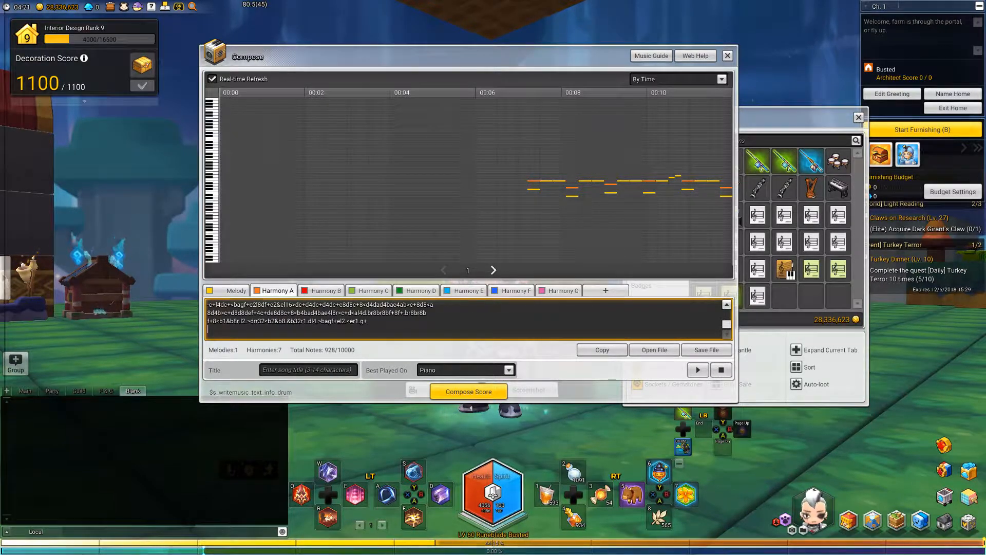
# - Paste the optimized code of Track3, Track4 and Track5 into Harmony B, Harmony C and Harmony D after t100v15
pyautogui.click(327, 290)
pyautogui.write('t100v15r1r1r1r.b8rl8br1br4br1br4br1br4br1r1.l2.bar1.>bal1.rrrrl2>dr1c+r4n68r4dr4f+r4bl1rrrrrr8l4<bb16r16br8br2br1.r8br8br2f+.>f+r8f+r8f+r2f+r8f+r8f+r8<f+1&f+8r1.r.r16f+2&f+8.r1.<g2.')
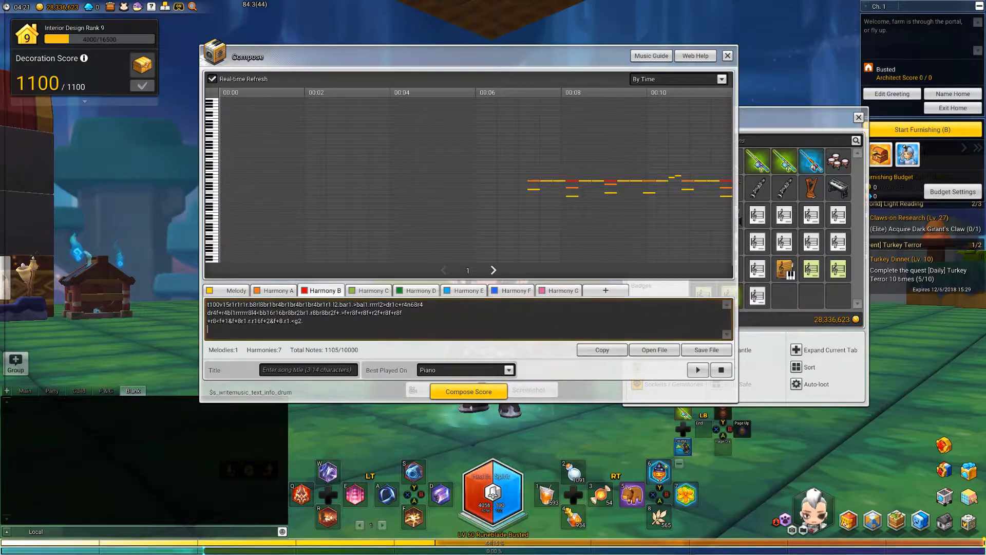
pyautogui.click(362, 290)
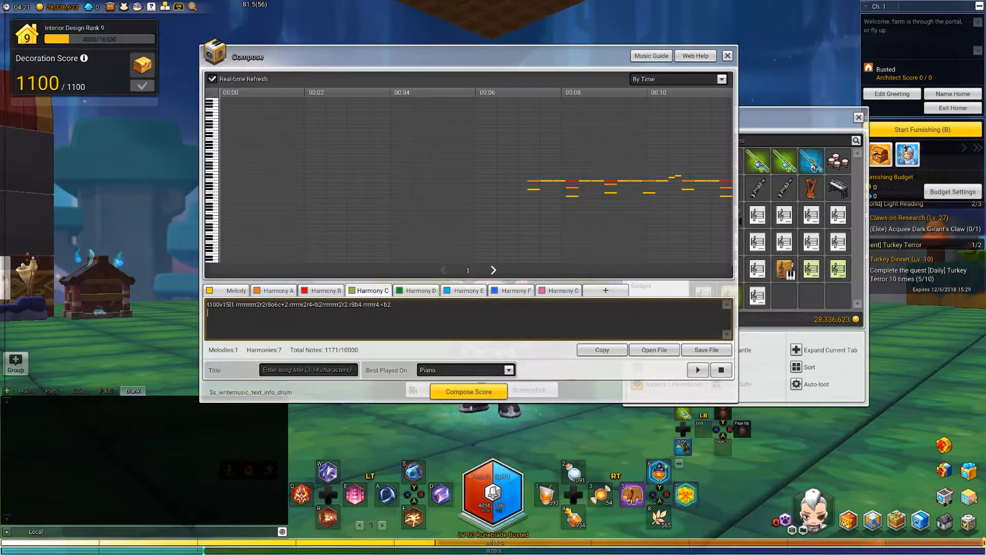
pyautogui.click(417, 291)
pyautogui.hotkey('ctrl', 'v')
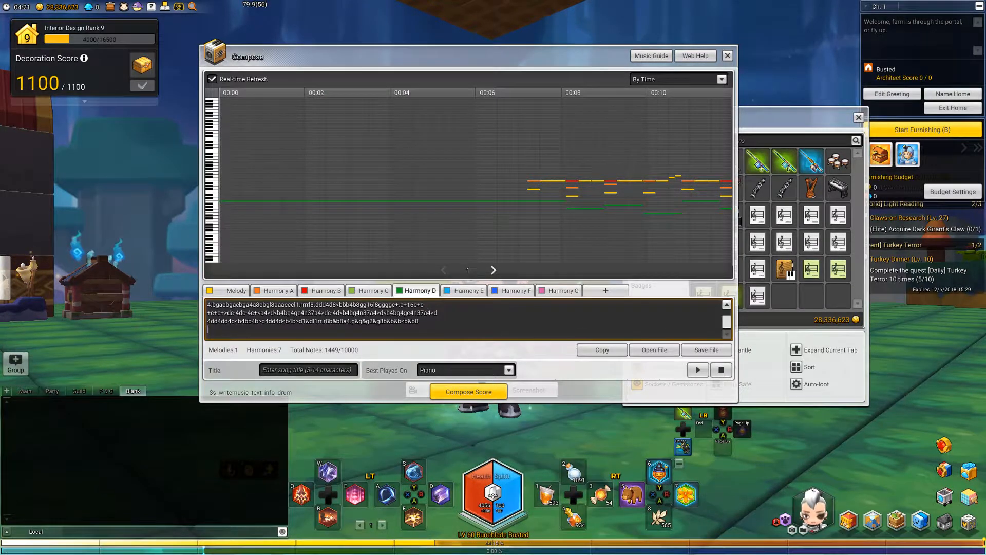
# - Paste the optimized code of Track6, Track7 and Track8 into Harmony E, Harmony F and Harmony G after t100v15
pyautogui.click(465, 291)
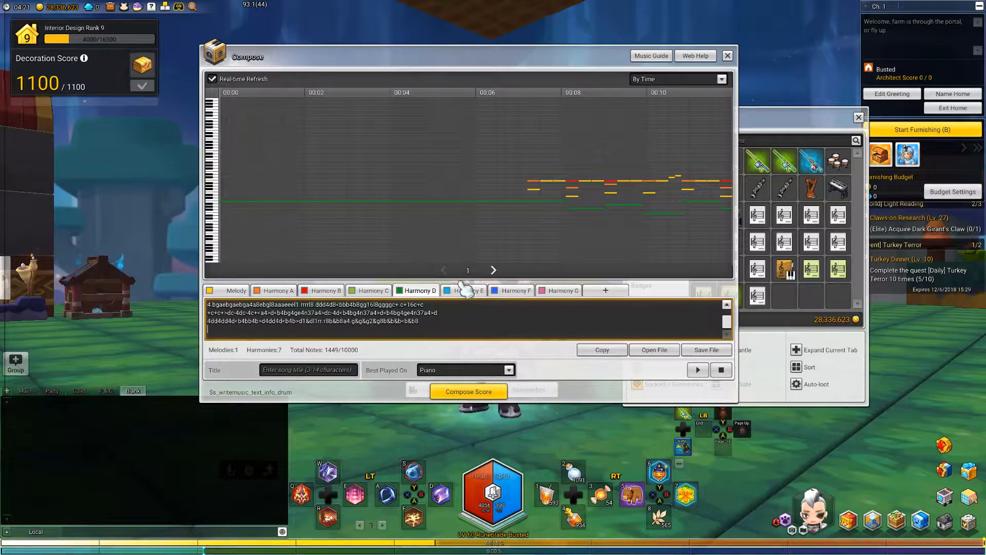
pyautogui.hotkey('ctrl', 'v')
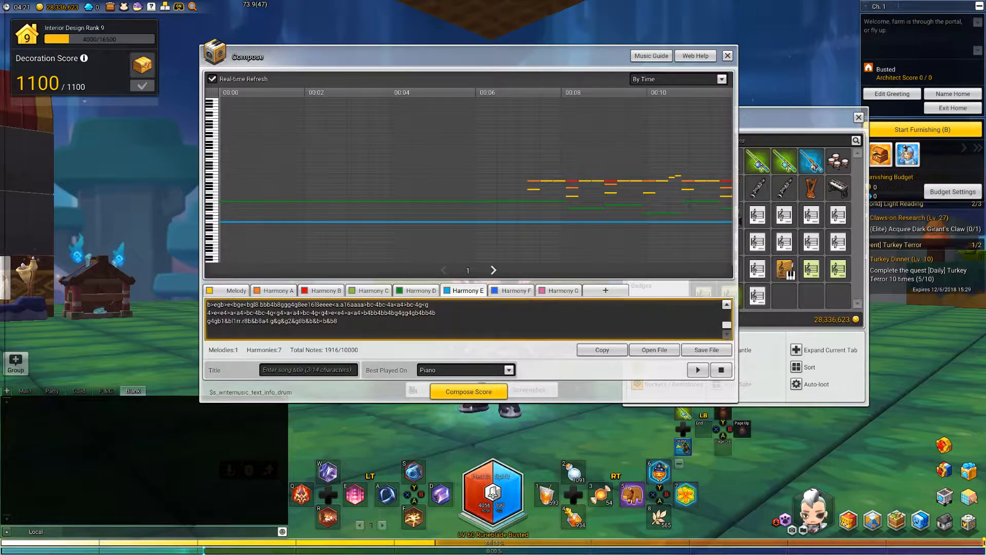
pyautogui.click(516, 291)
pyautogui.write('t100v15l1.rrrrrrrrrrrrrrrrrr4.l8.<f+f+f+4f+8ddd4d8<bb16l8bbbbe.e16eeee>f+r4f+r4er4f+r4dr4c-r4er4f+r4f+r4dr4er4f+r4dr4c-r4er4f+f+4f+f+4f+f+4f+d4dd4df+4f+f+4f+d4df+1&f+')
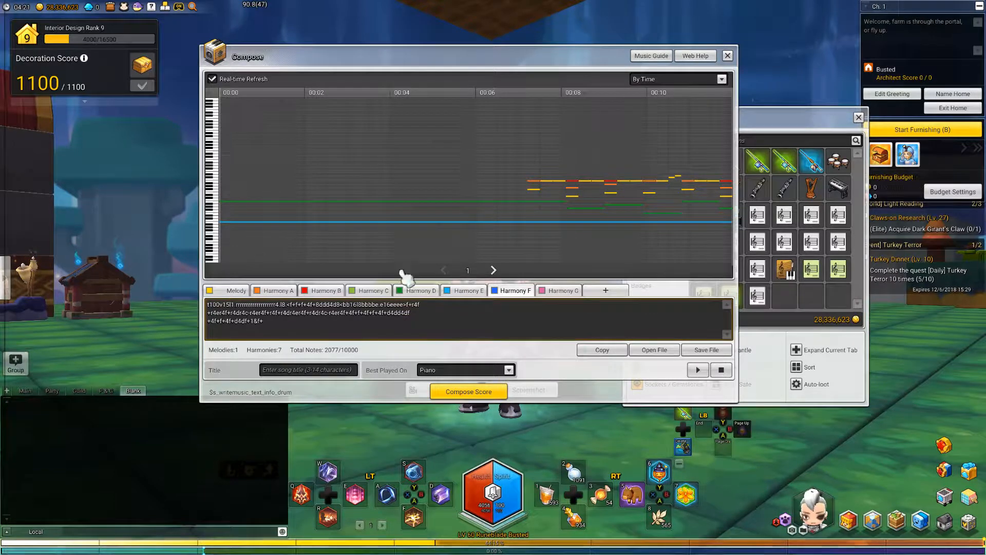
pyautogui.click(564, 291)
pyautogui.write('t100v15')
pyautogui.hotkey('ctrl', 'v')
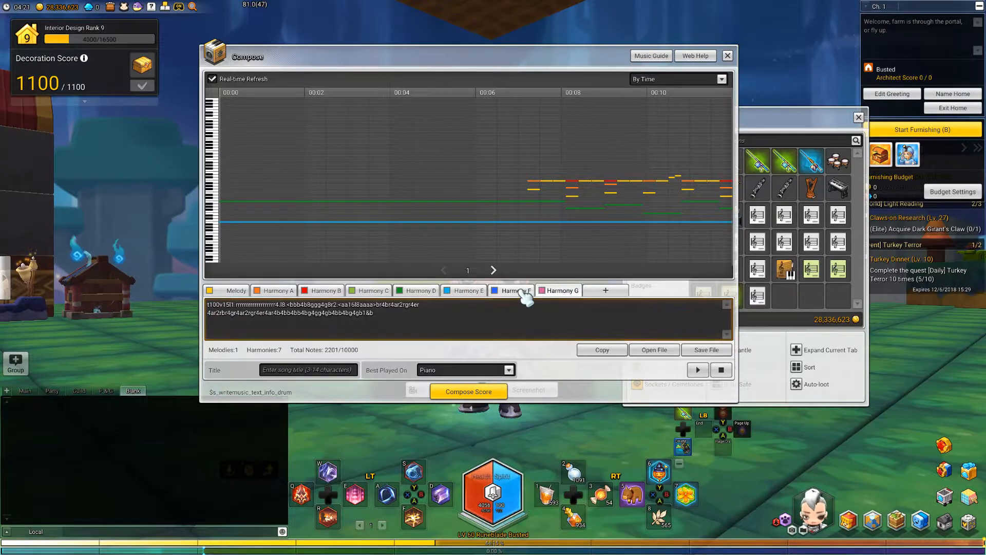
# - Check the beginning of the Melody code, then briefly preview the composition and stop playback
pyautogui.click(235, 291)
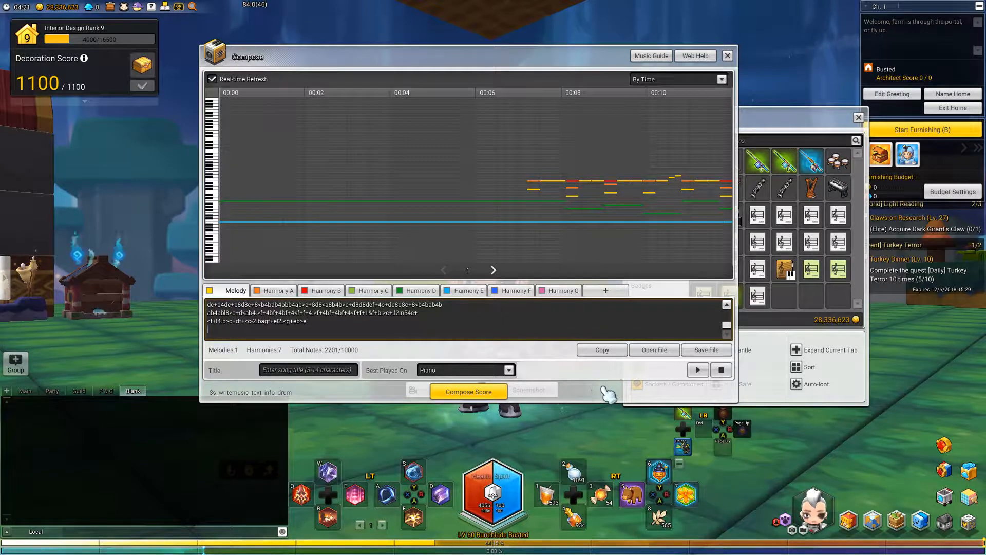
pyautogui.scroll(2, 467, 322)
pyautogui.scroll(2, 469, 324)
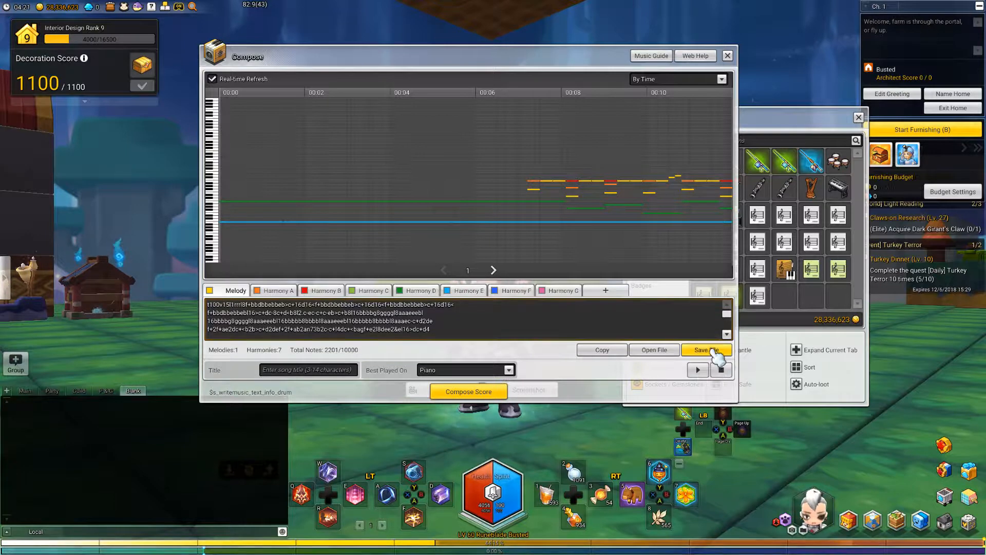
pyautogui.click(698, 370)
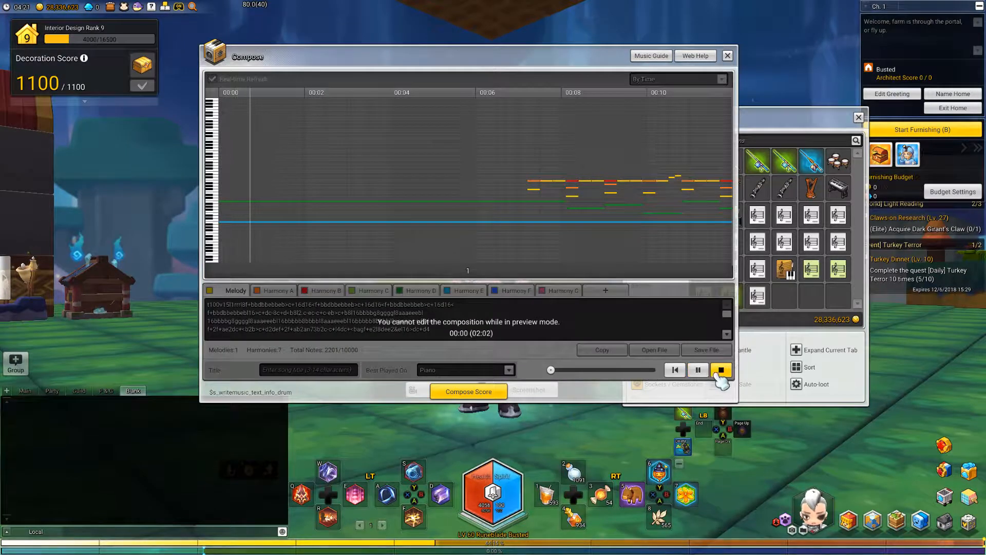
pyautogui.click(721, 369)
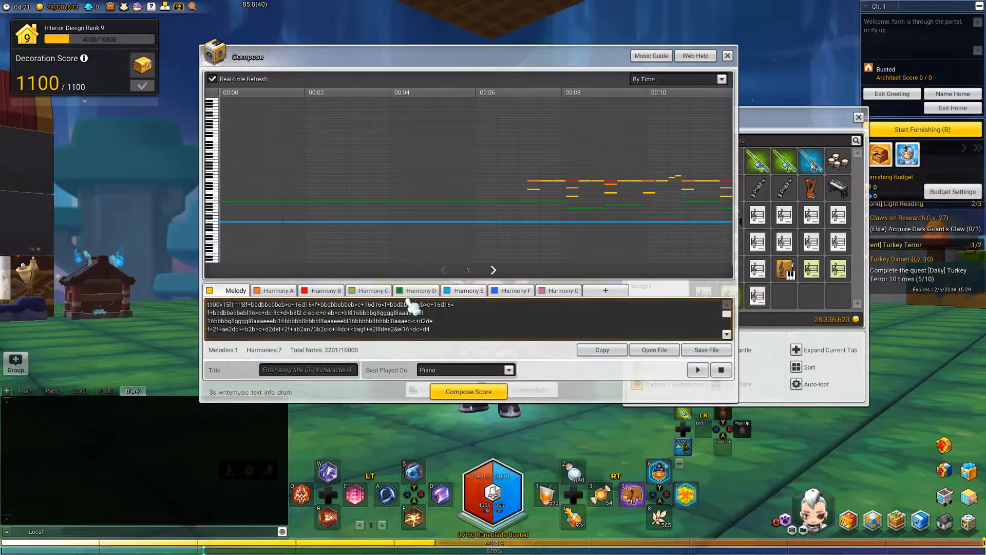
# - Set Harmony D's volume command to v11 and check the opening codes of Harmony D and Harmony E
pyautogui.click(281, 318)
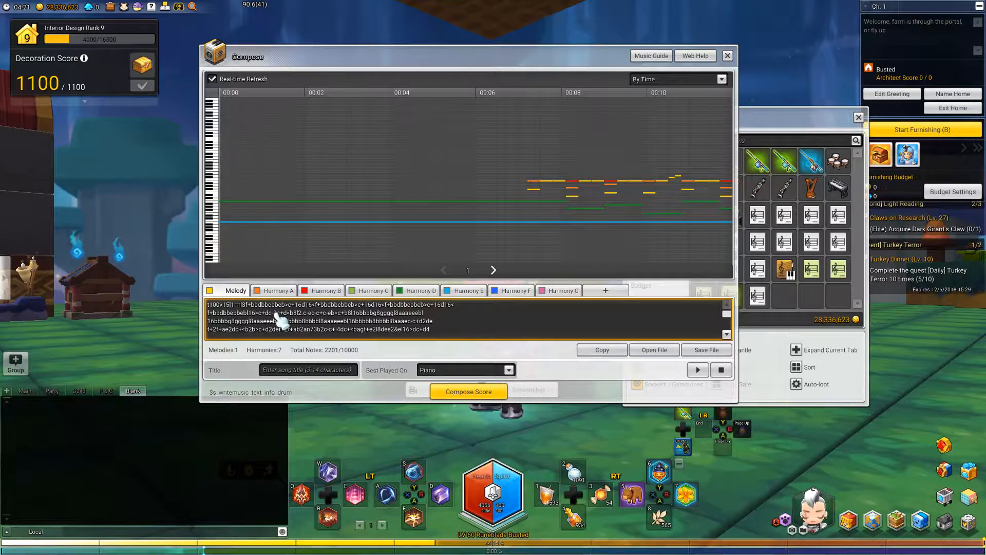
pyautogui.click(437, 291)
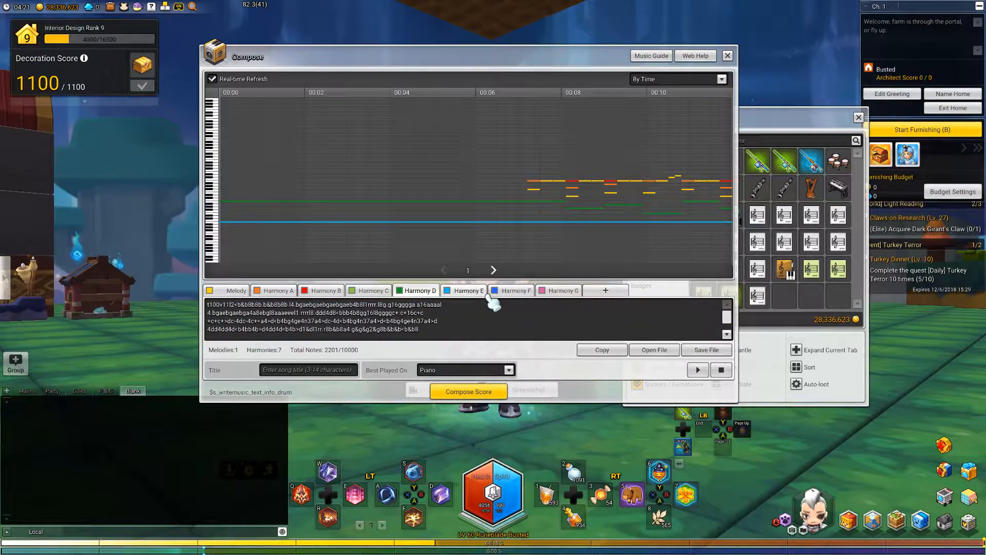
pyautogui.click(227, 306)
pyautogui.press('BackSpace')
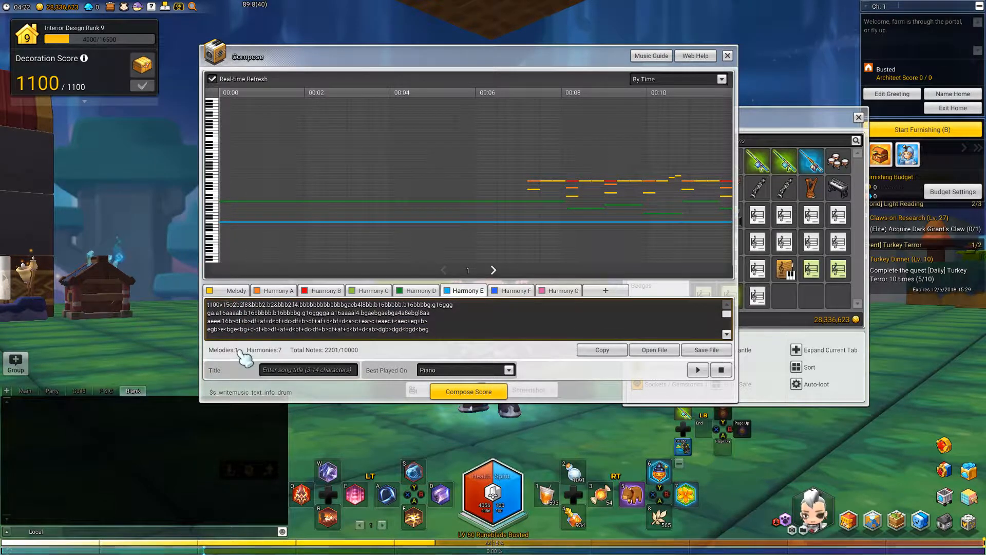
pyautogui.click(417, 290)
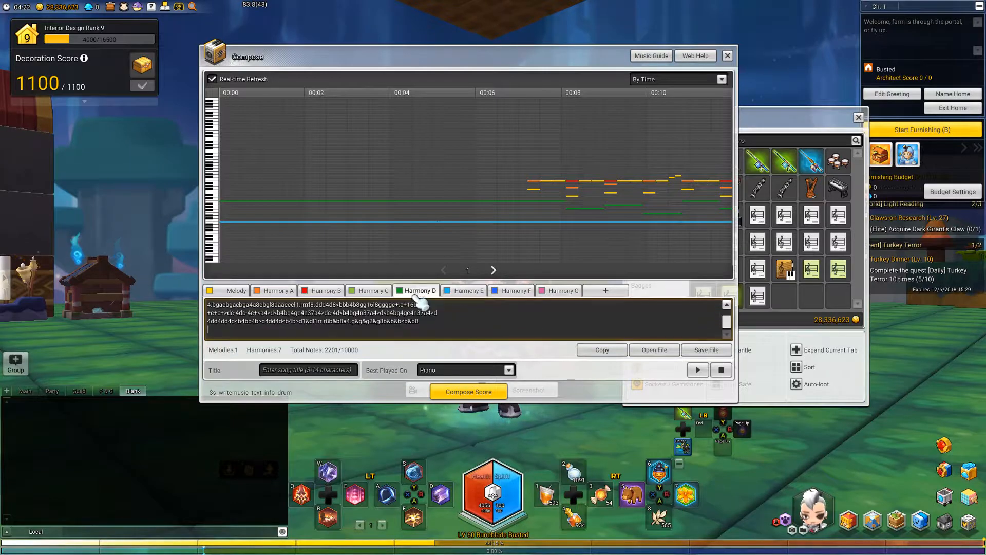
pyautogui.scroll(1, 506, 327)
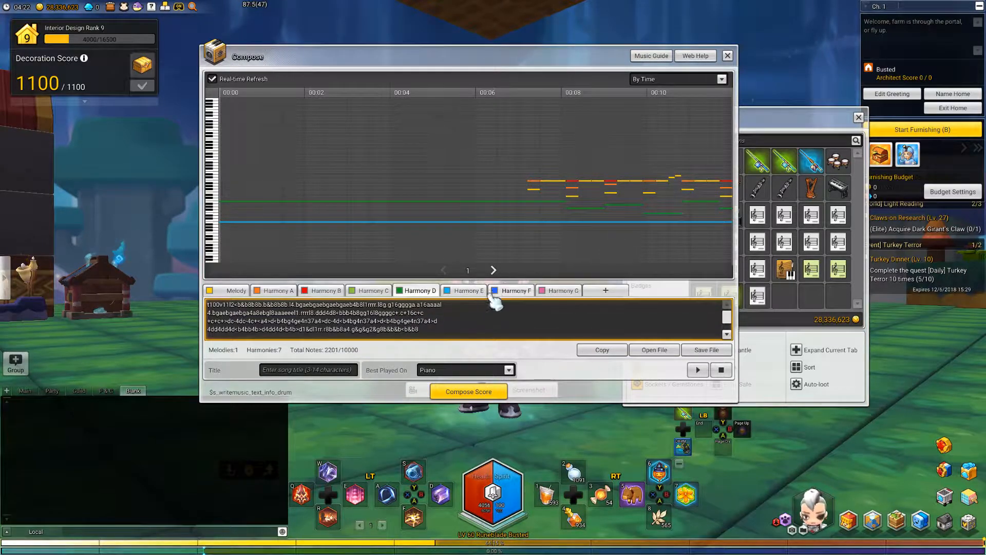
# - Preview the composition briefly, then save it as Skyrim-Theme-Chorded in the MapleStory 2 Music folder
pyautogui.click(699, 371)
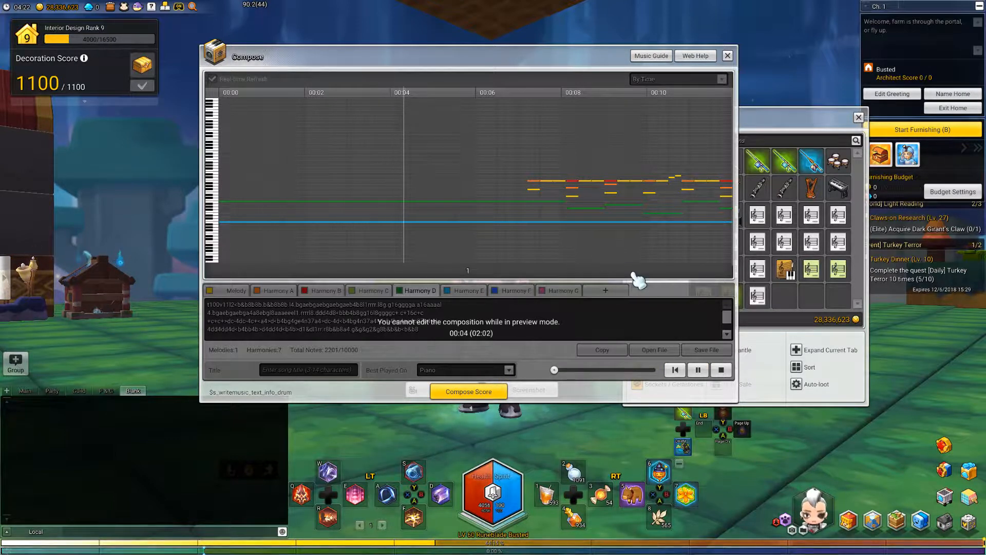
pyautogui.click(722, 370)
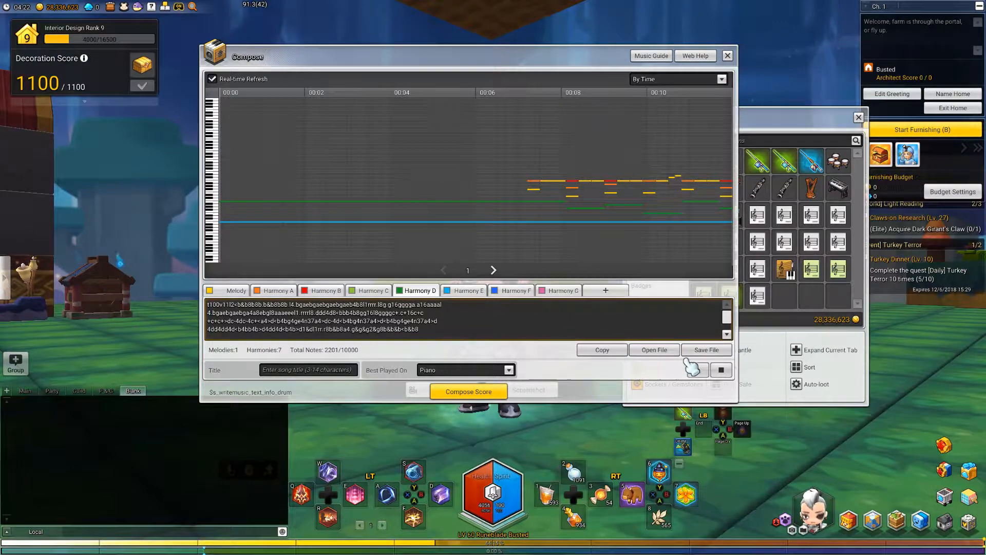
pyautogui.click(708, 351)
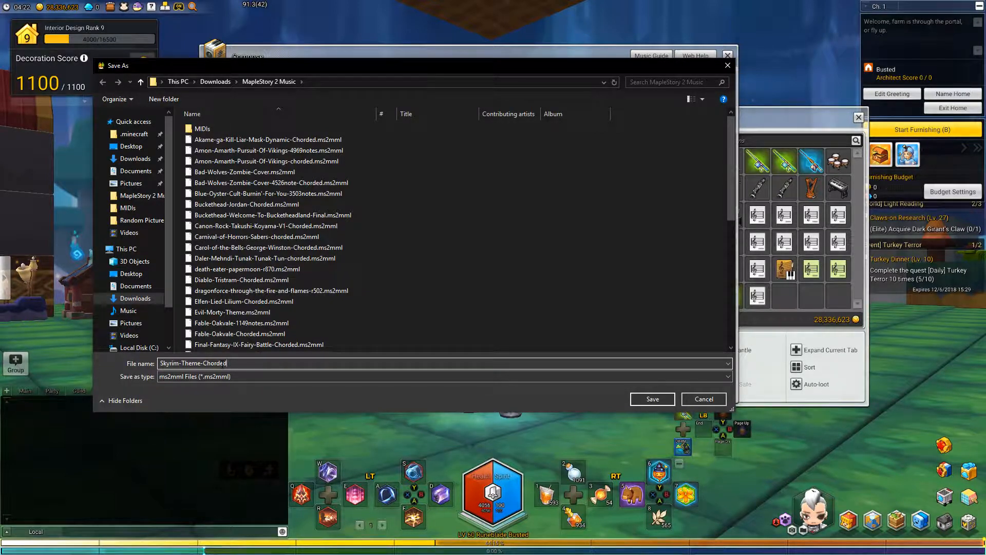
pyautogui.click(652, 399)
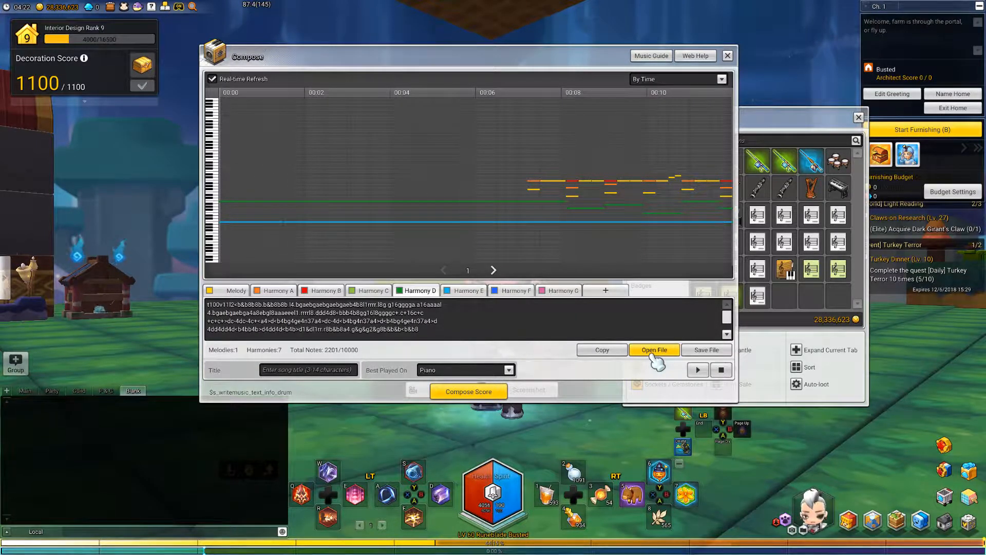
# - Close the current composition and load Skyrim-Theme-Chorded.ms2mml into a Blank Music Score that holds up to 3000 characters
pyautogui.click(752, 303)
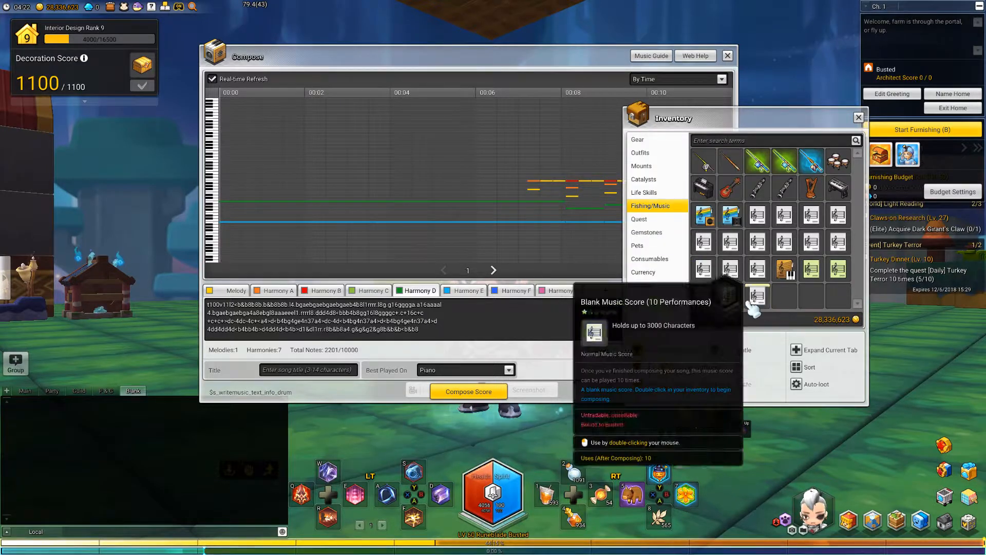
pyautogui.click(728, 57)
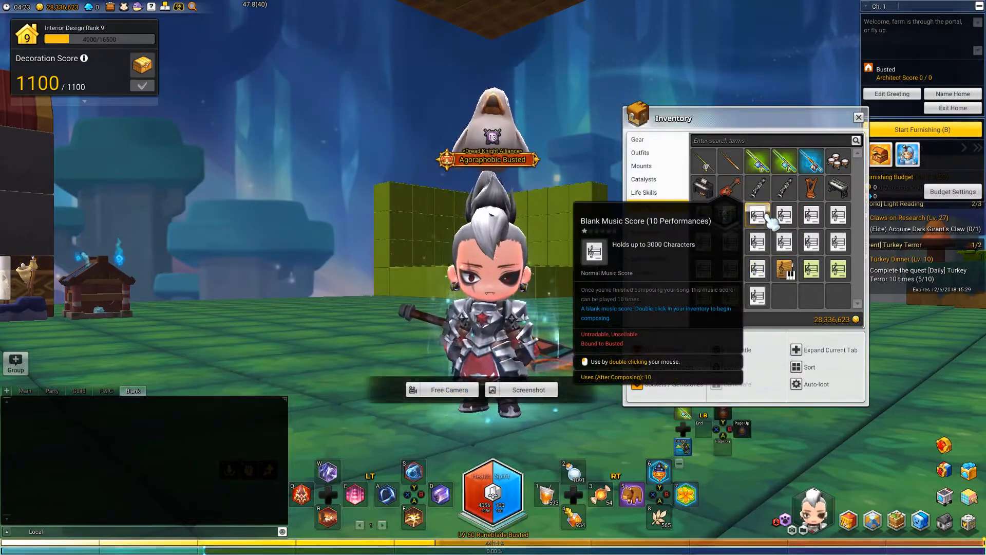
pyautogui.doubleClick(771, 220)
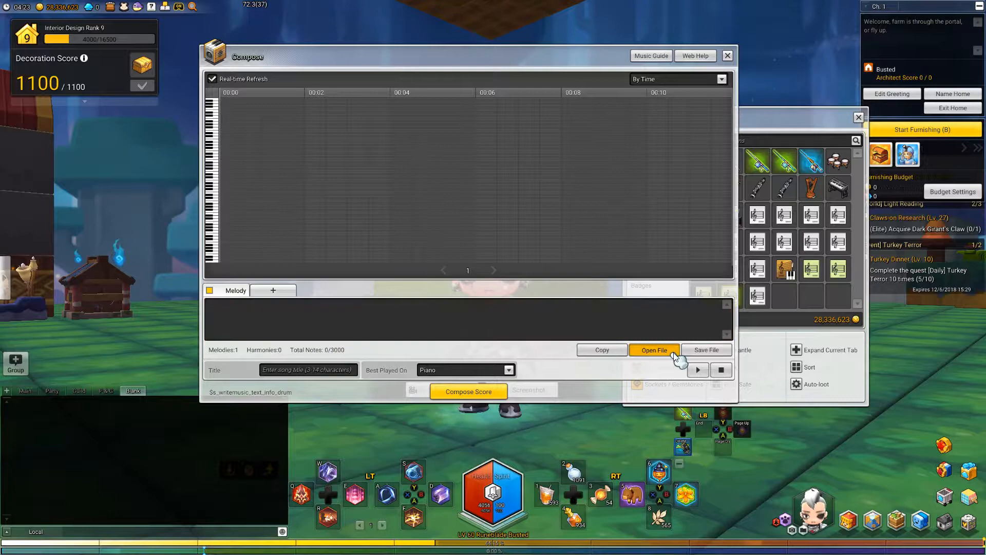
pyautogui.click(667, 347)
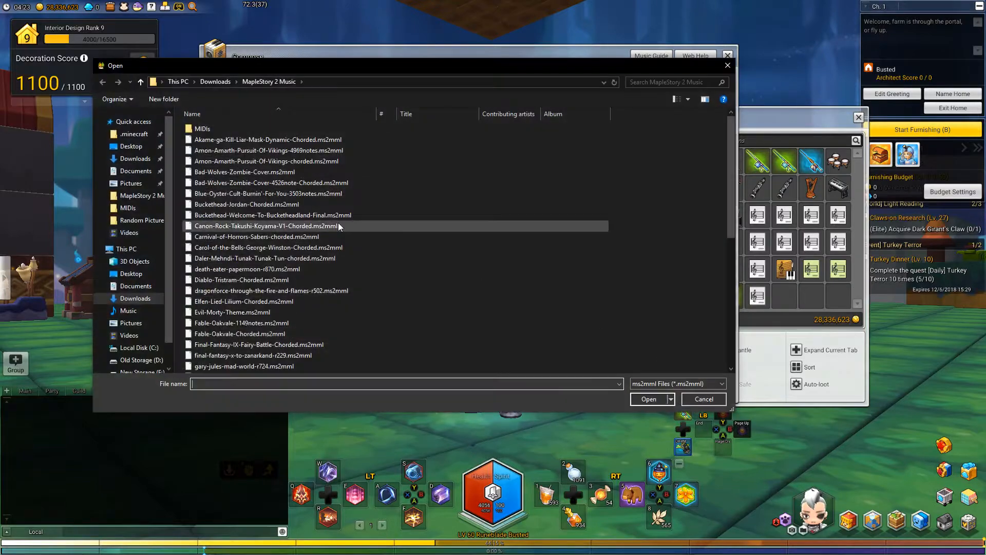
pyautogui.click(276, 208)
pyautogui.press('s')
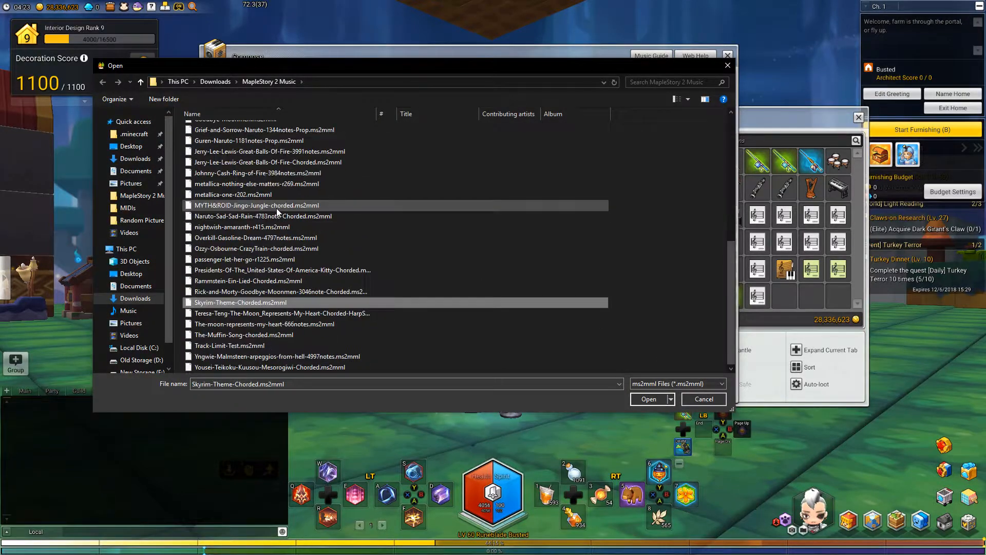
pyautogui.doubleClick(240, 300)
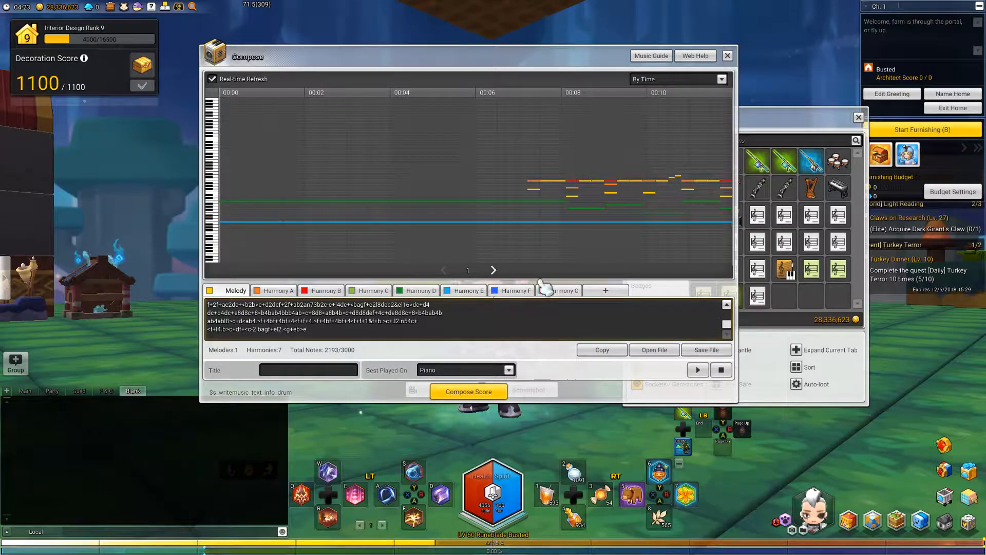
# - Title the score Skyrim, start composing it and agree to the Terms of Service, but decline the final creation
pyautogui.click(504, 393)
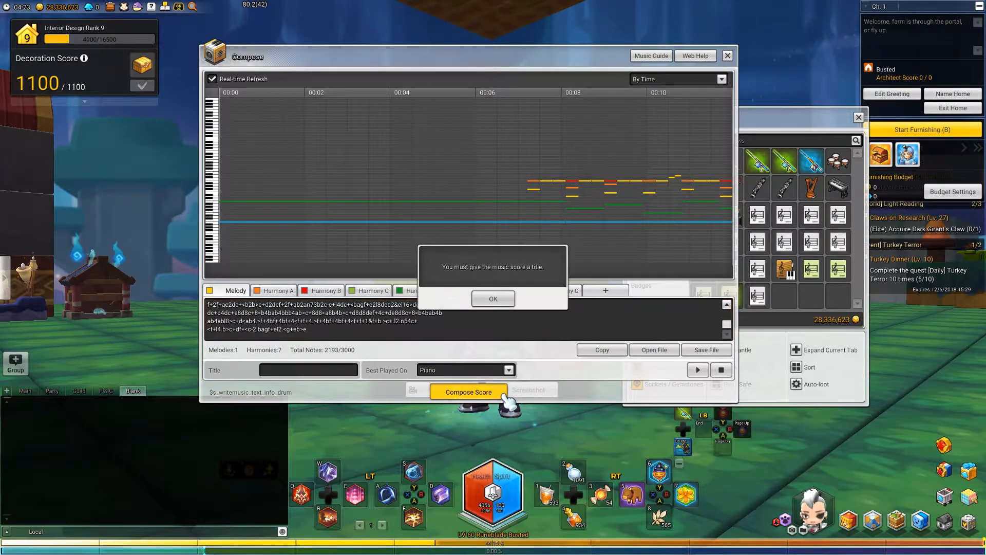
pyautogui.click(498, 300)
pyautogui.click(326, 372)
pyautogui.write('Skyrim')
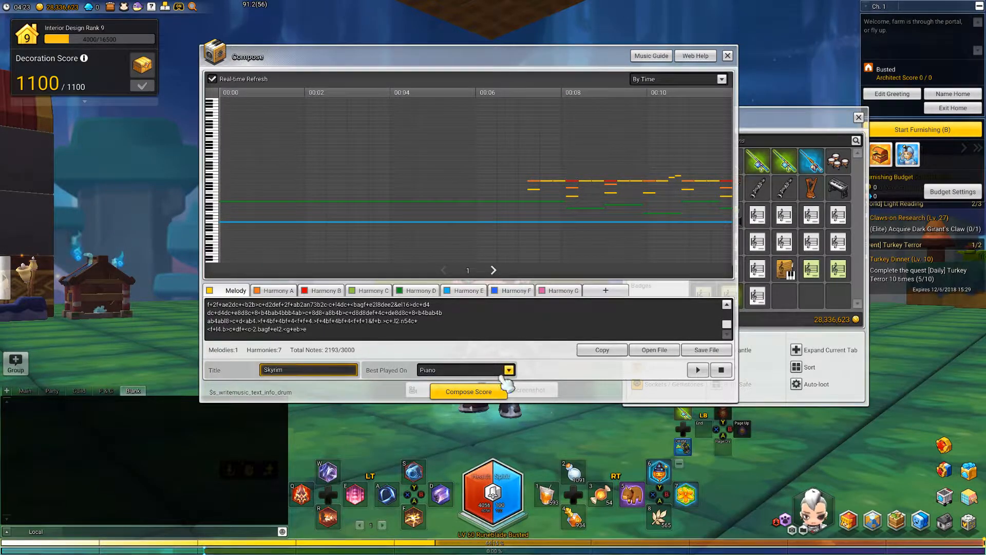
pyautogui.click(475, 391)
pyautogui.click(408, 276)
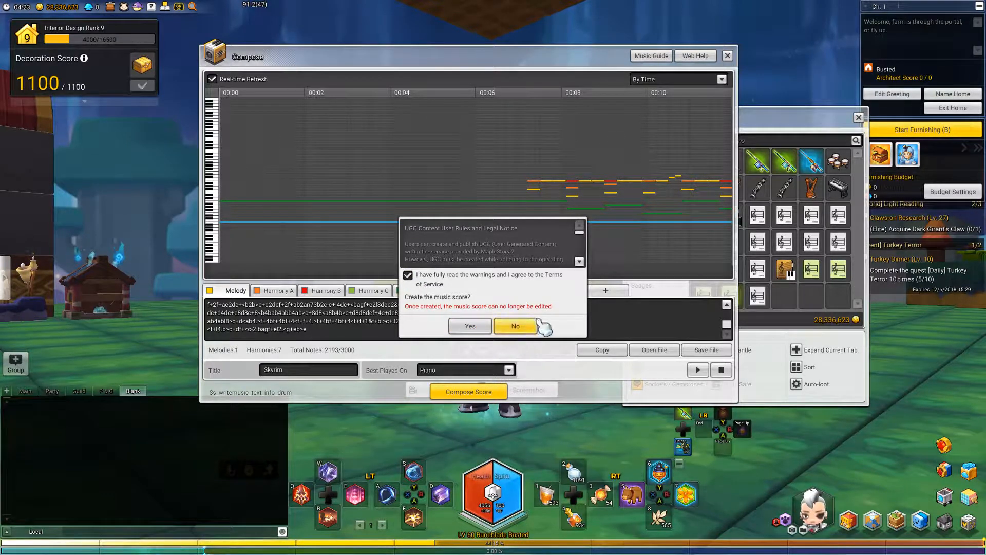
pyautogui.click(514, 327)
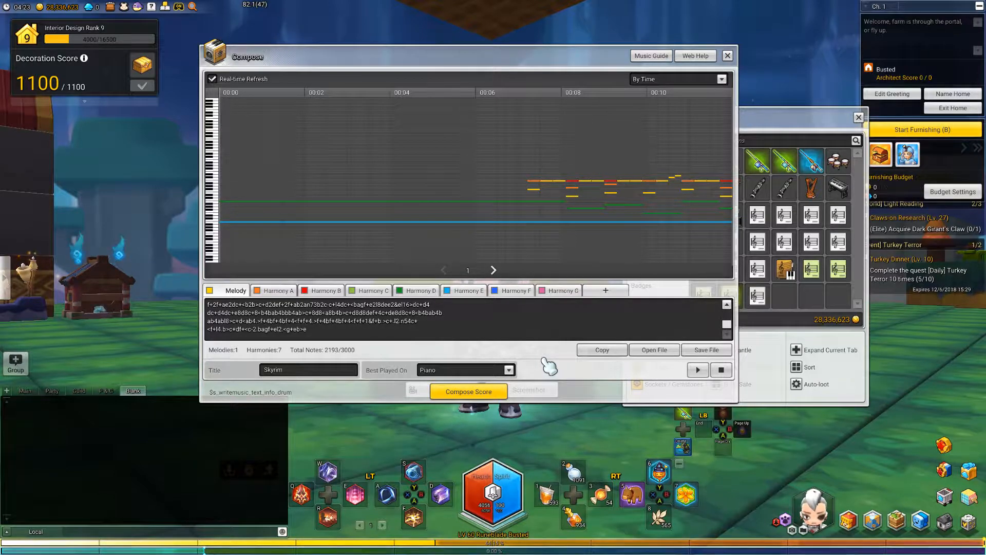
# - Load Akame-ga-Kill-Liar-Mask-Dynamic-Chorded.ms2mml into the 3000-character score, then close the composition without creating it
pyautogui.click(659, 351)
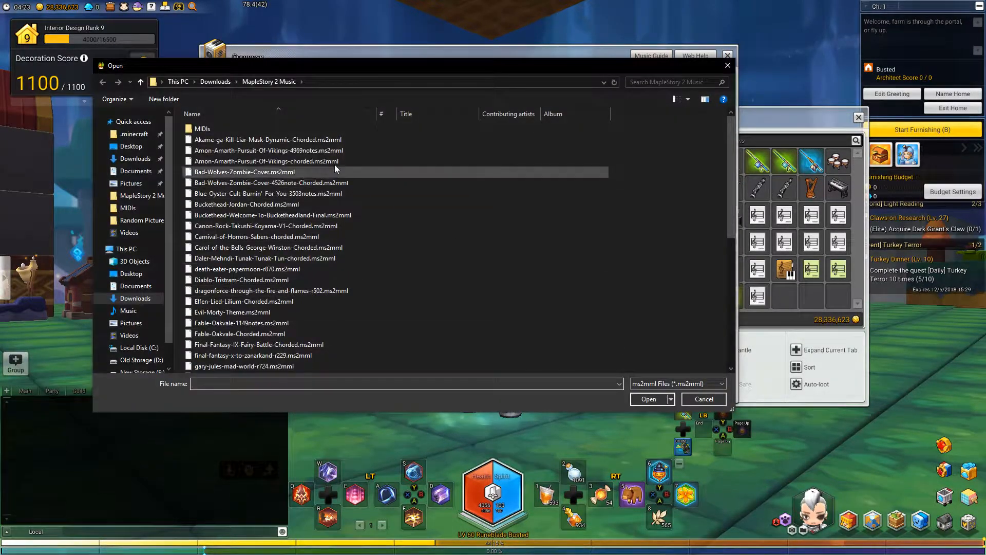
pyautogui.doubleClick(286, 140)
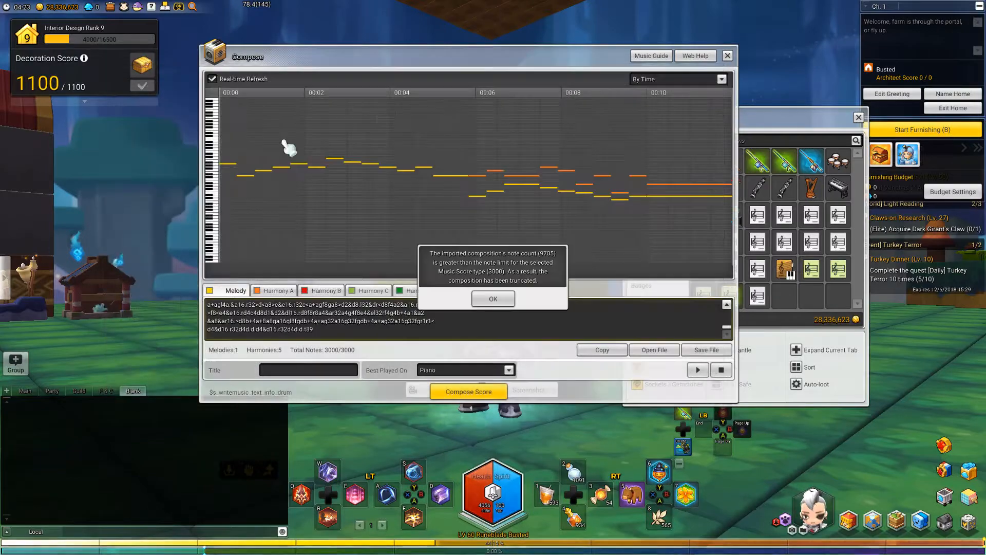
pyautogui.click(500, 297)
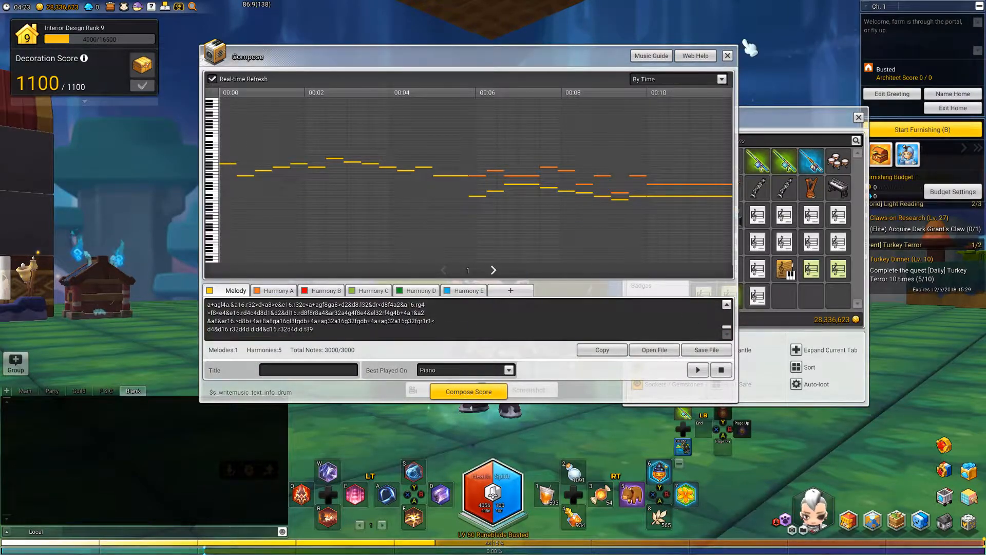
pyautogui.click(728, 55)
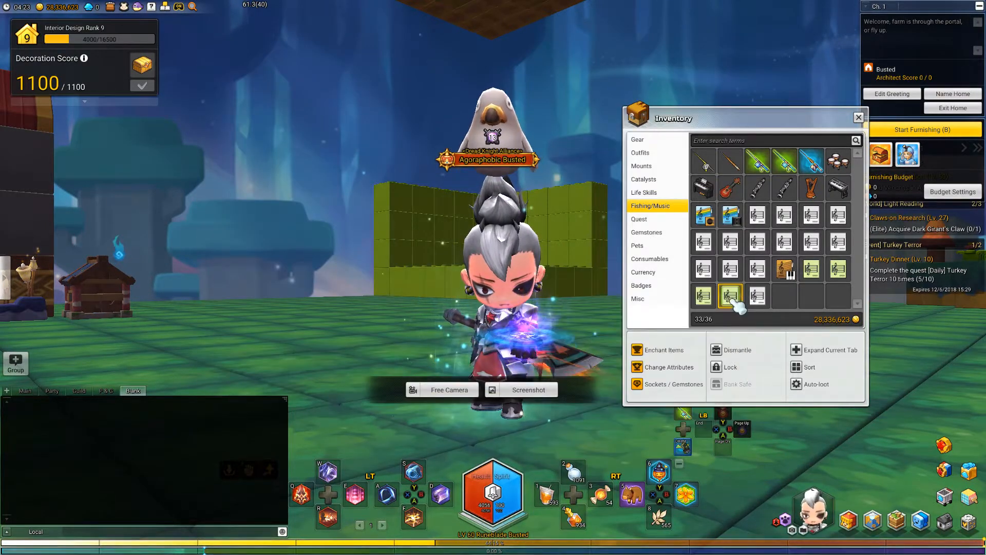
# - Load Akame-ga-Kill-Liar-Mask-Dynamic-Chorded.ms2mml into a 10000-character score and examine the tempo commands opening its Melody and Harmony A codes
pyautogui.doubleClick(732, 295)
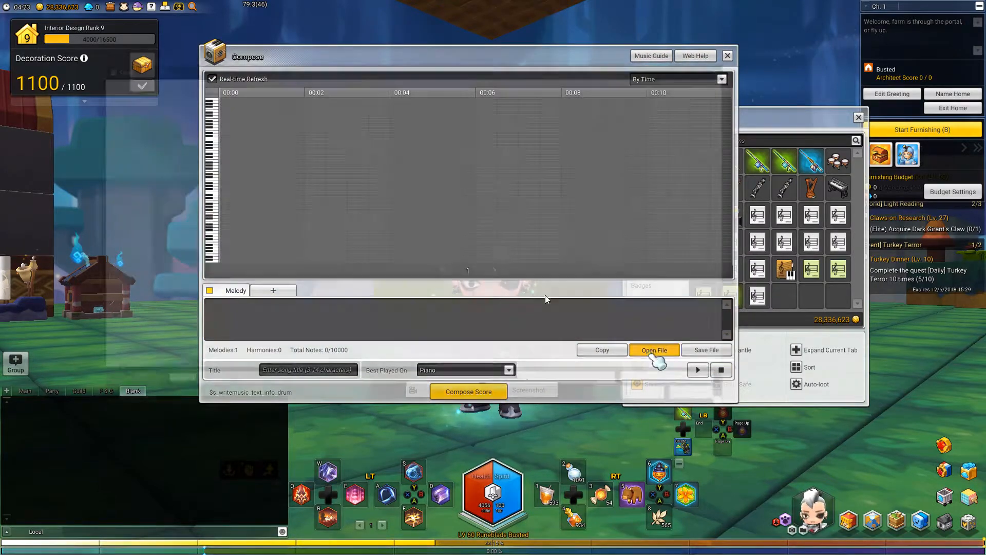
pyautogui.click(655, 351)
pyautogui.doubleClick(255, 138)
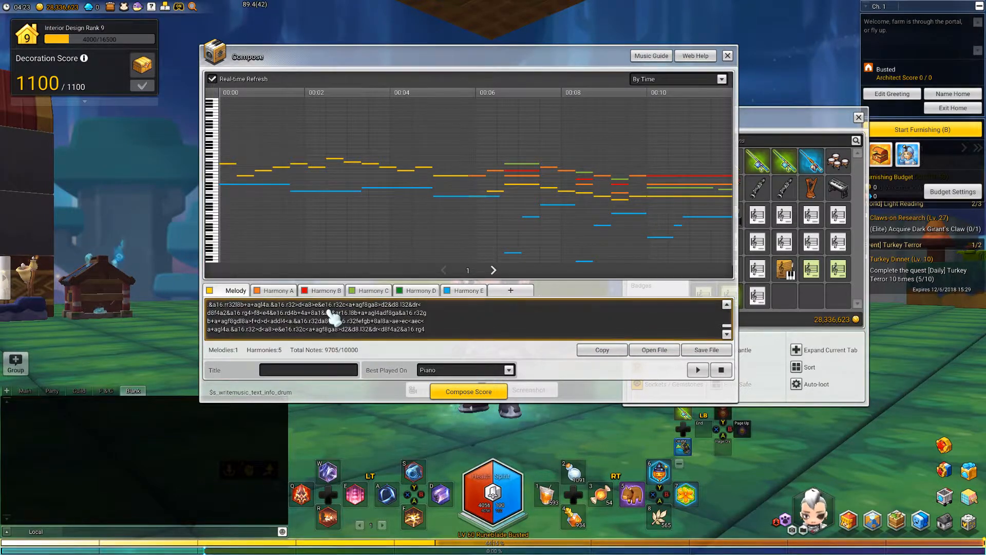
pyautogui.scroll(1, 323, 329)
pyautogui.scroll(3, 323, 328)
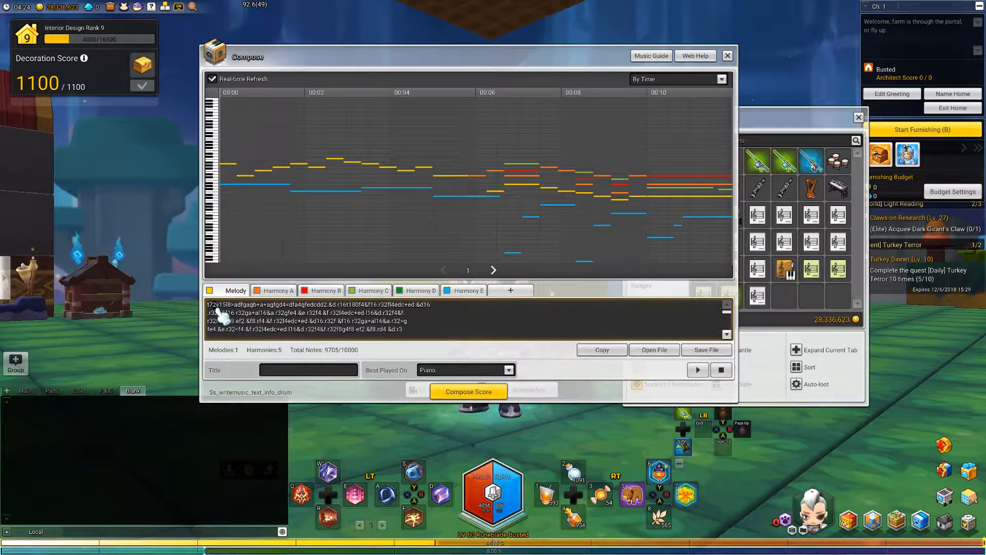
pyautogui.scroll(10, 243, 321)
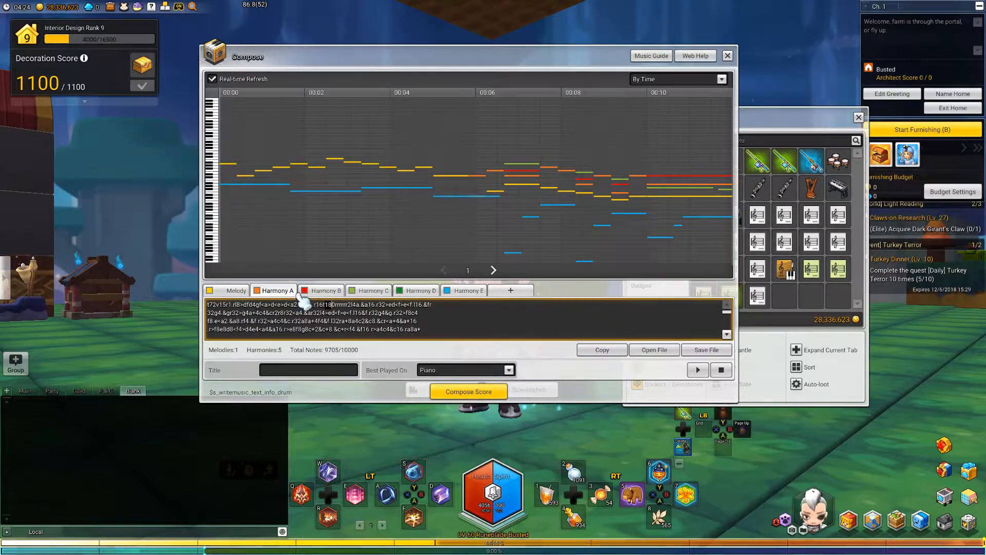
# - Switch to 3ML Editor 2, maximize it and insert the tempo command t72 at the start of Track8's code
pyautogui.hotkey('alt', 'Tab')
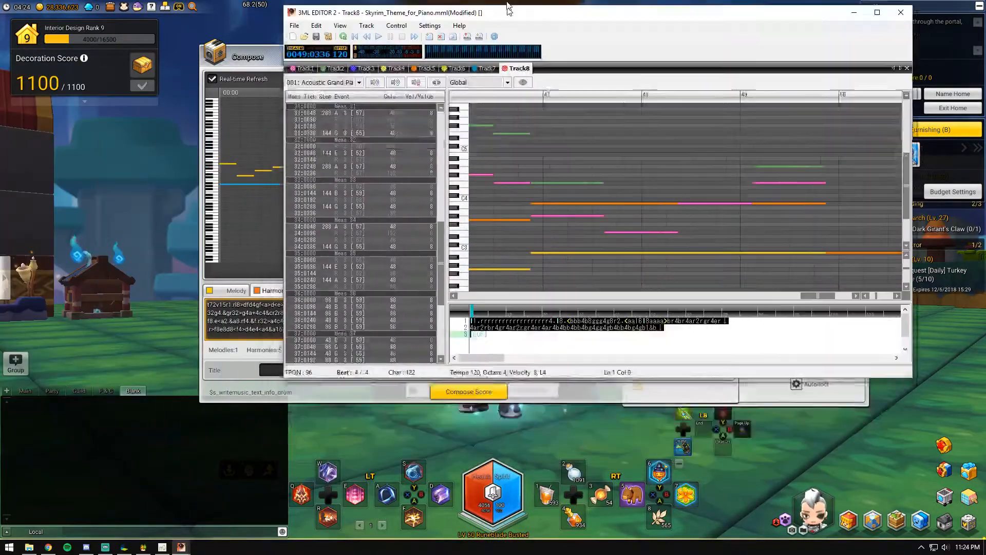
pyautogui.moveTo(459, 63); pyautogui.dragTo(458, 10)
pyautogui.click(286, 358)
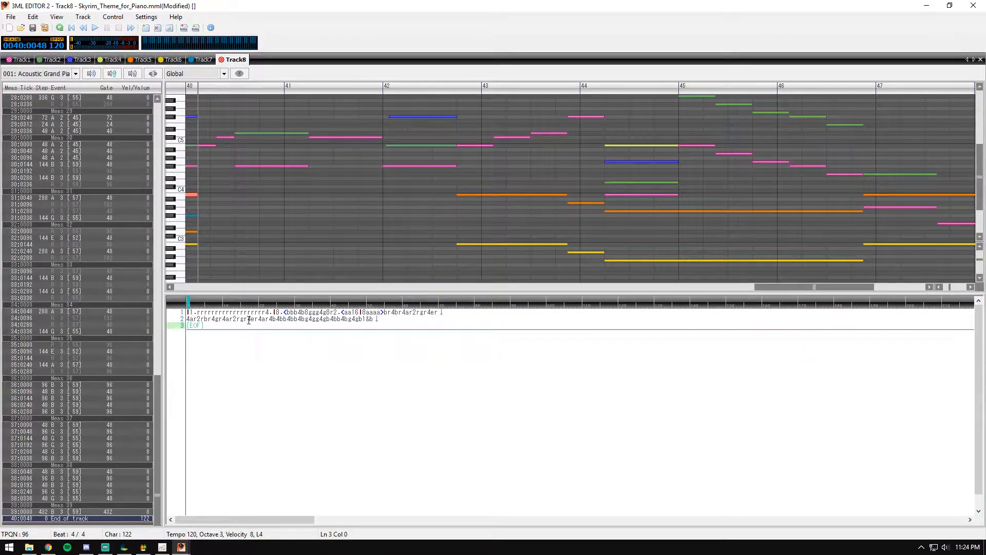
pyautogui.click(190, 314)
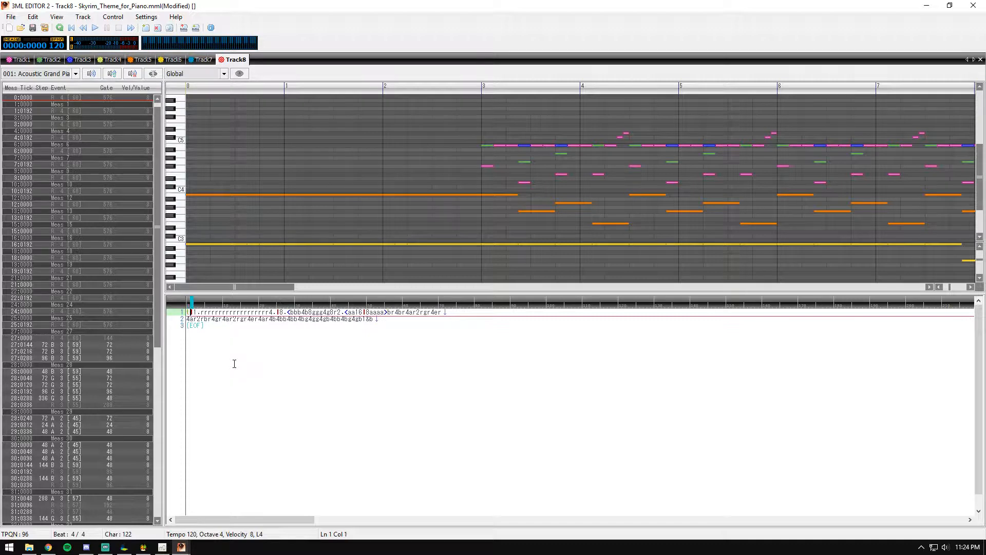
pyautogui.write('72')
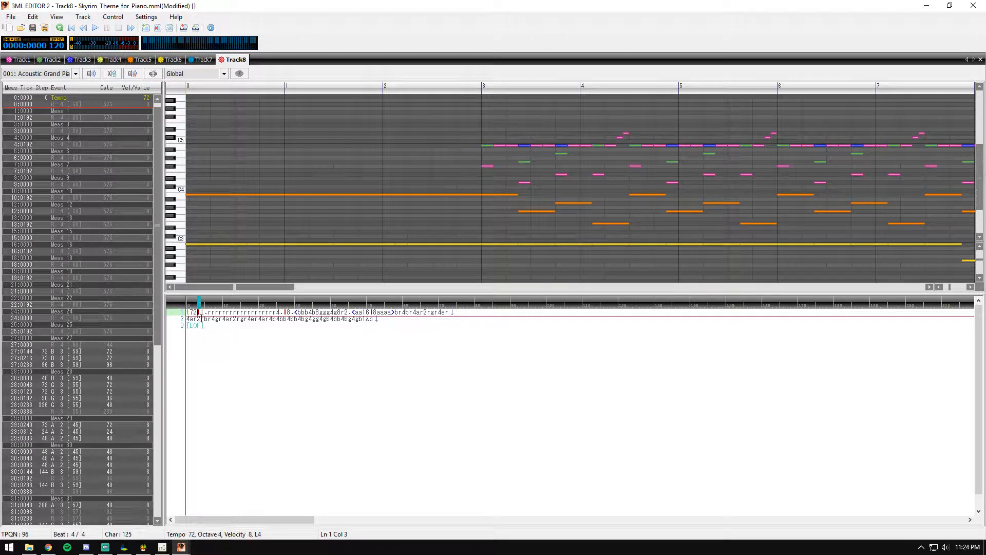
pyautogui.doubleClick(189, 312)
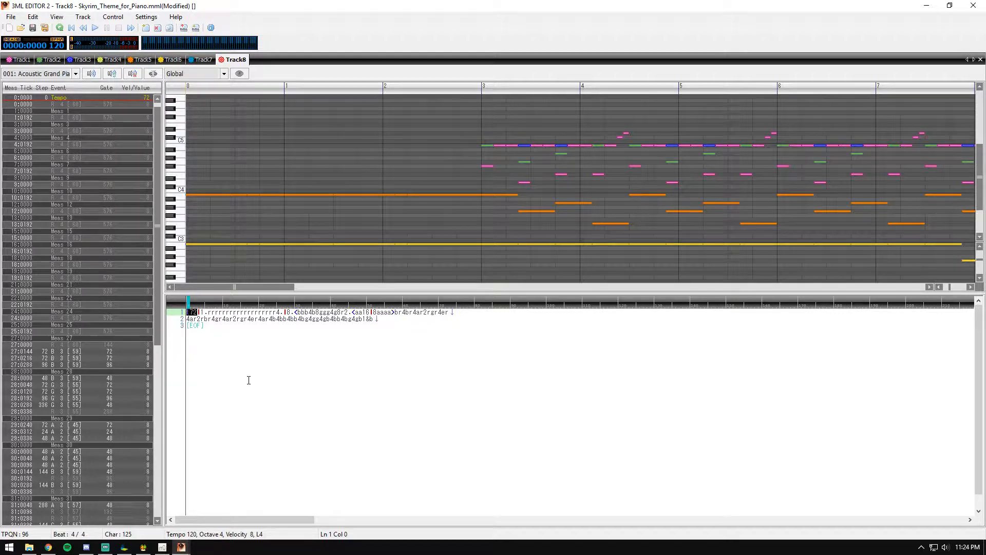
# - Insert the tempo command t180 within the opening rests of Track8, just before the final rrr4
pyautogui.click(268, 312)
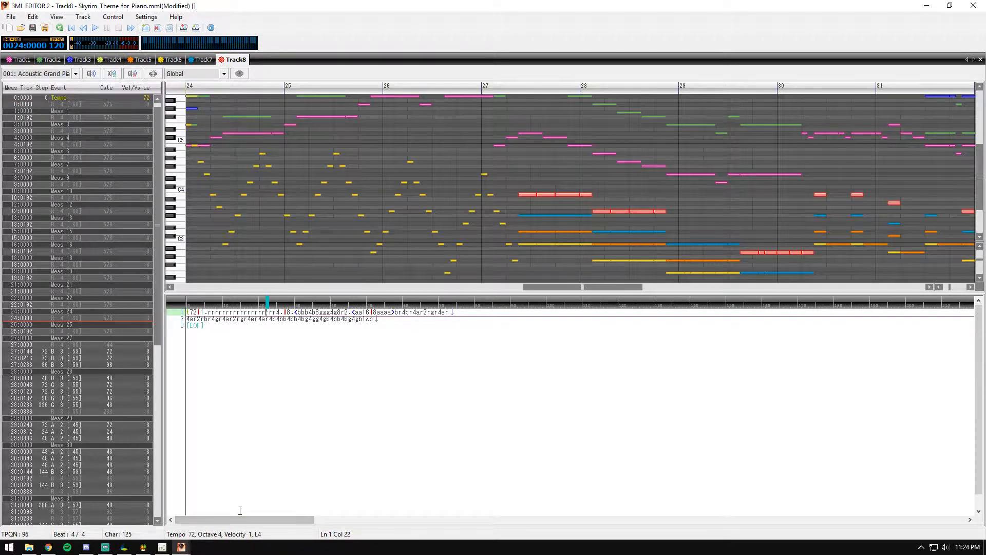
pyautogui.write('t180')
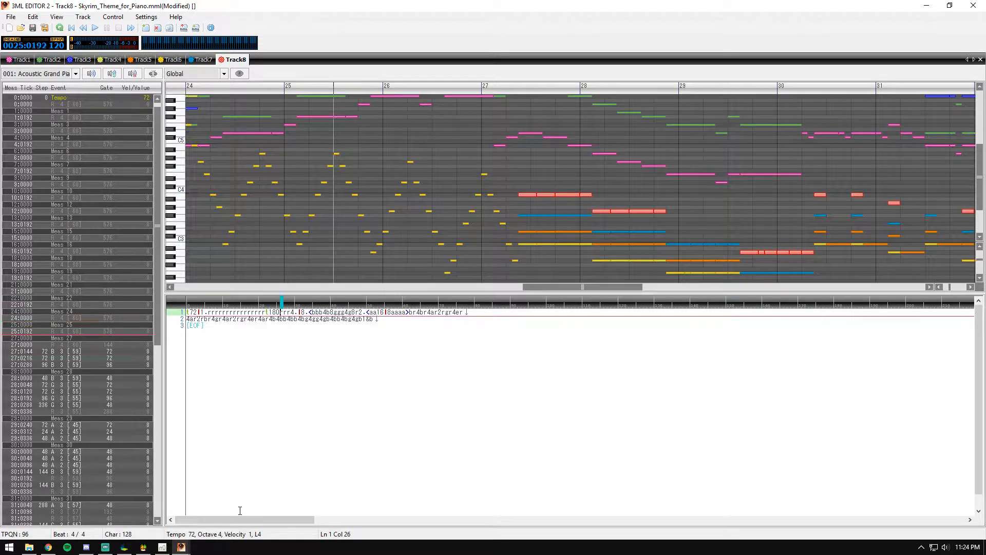
pyautogui.click(298, 379)
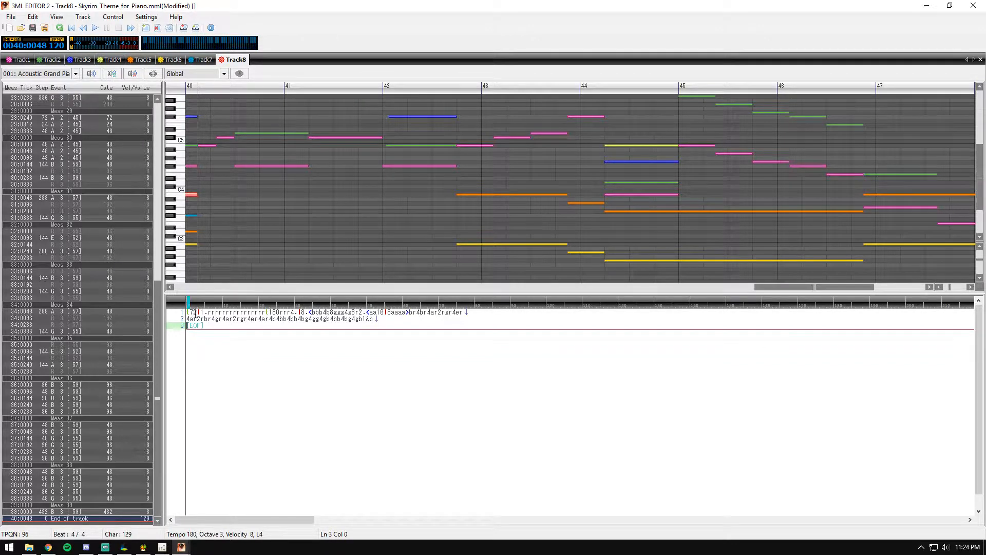
# - Select seven of the rests before t180 in Track8, try adding two extra r rests there, and delete two rests again
pyautogui.click(257, 312)
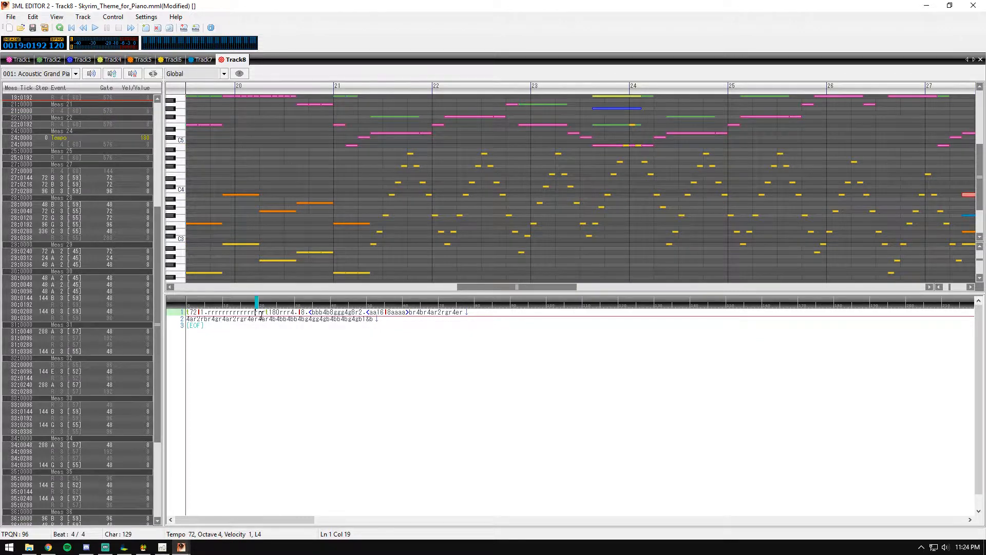
pyautogui.hotkey('shift', 'Left')
pyautogui.hotkey('shift', 'Left')
pyautogui.hotkey('shift', 'Left')
pyautogui.hotkey('shift', 'Left')
pyautogui.hotkey('shift', 'Left')
pyautogui.hotkey('shift', 'Left')
pyautogui.hotkey('shift', 'Left')
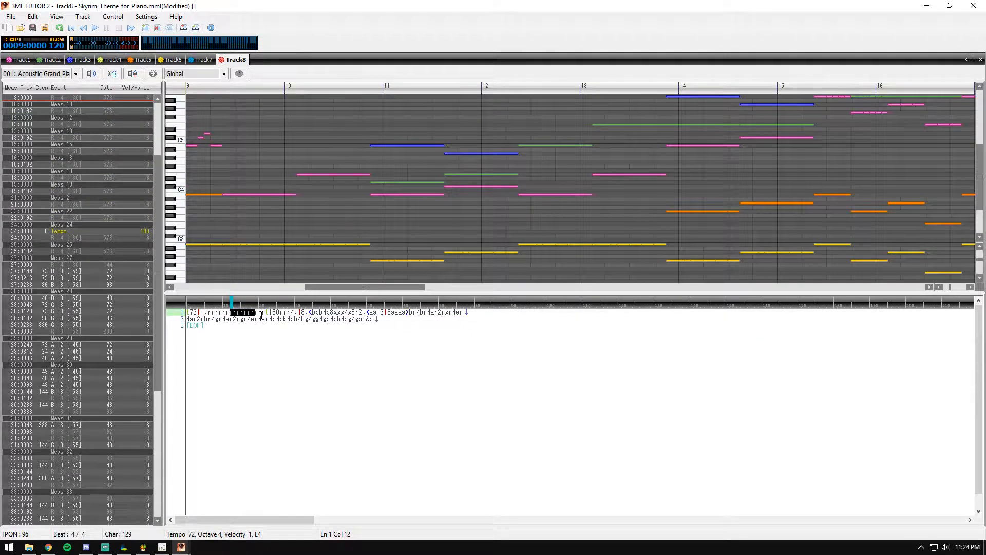
pyautogui.press('Right')
pyautogui.press('Right')
pyautogui.press('Right')
pyautogui.press('Right')
pyautogui.write('r')
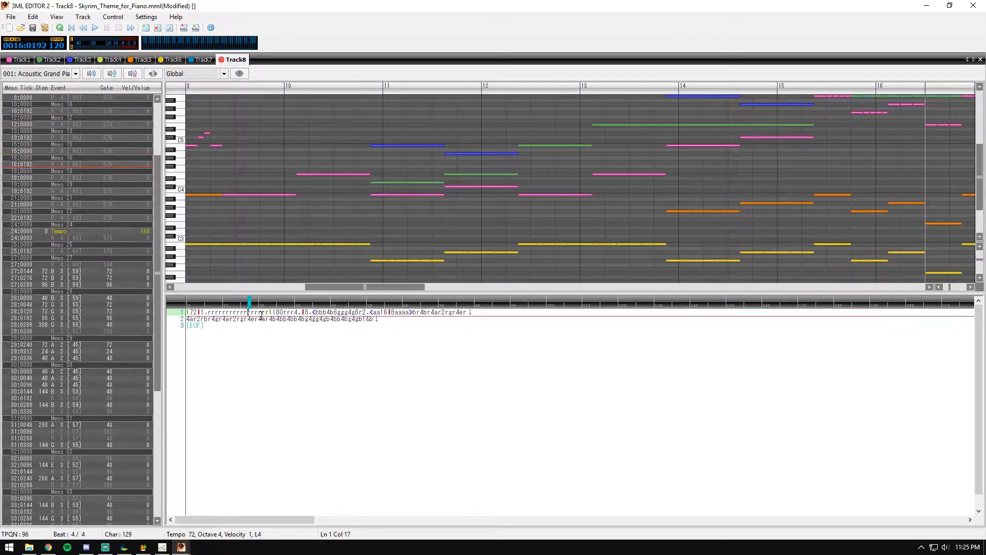
pyautogui.write('r')
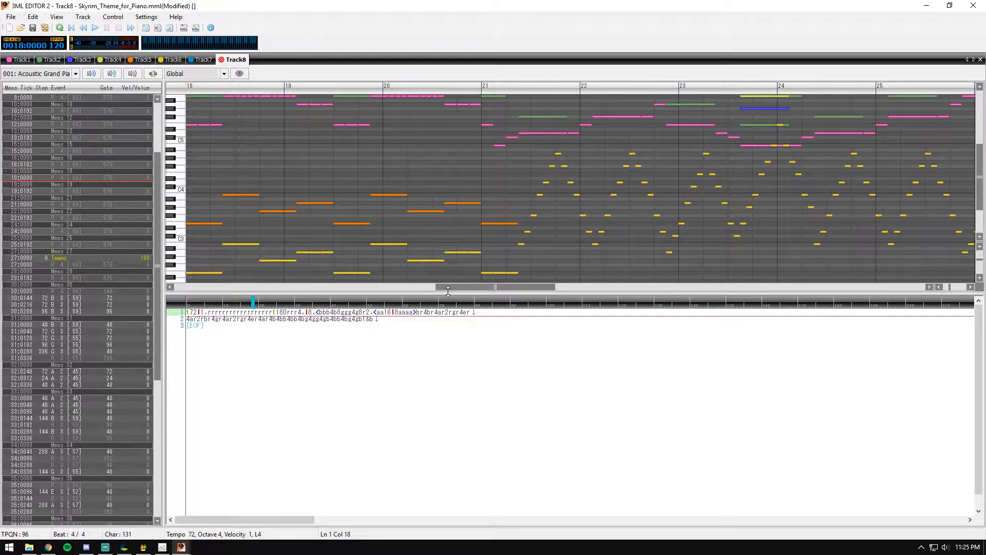
pyautogui.press('Delete')
pyautogui.press('Delete')
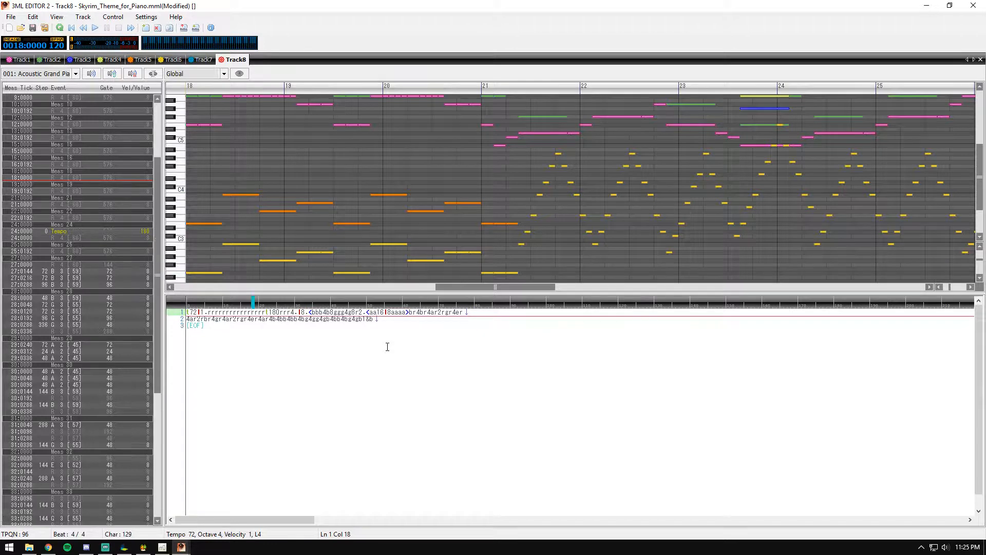
# - Delete three more of the opening rests before t180 in Track8
pyautogui.press('Delete')
pyautogui.press('Delete')
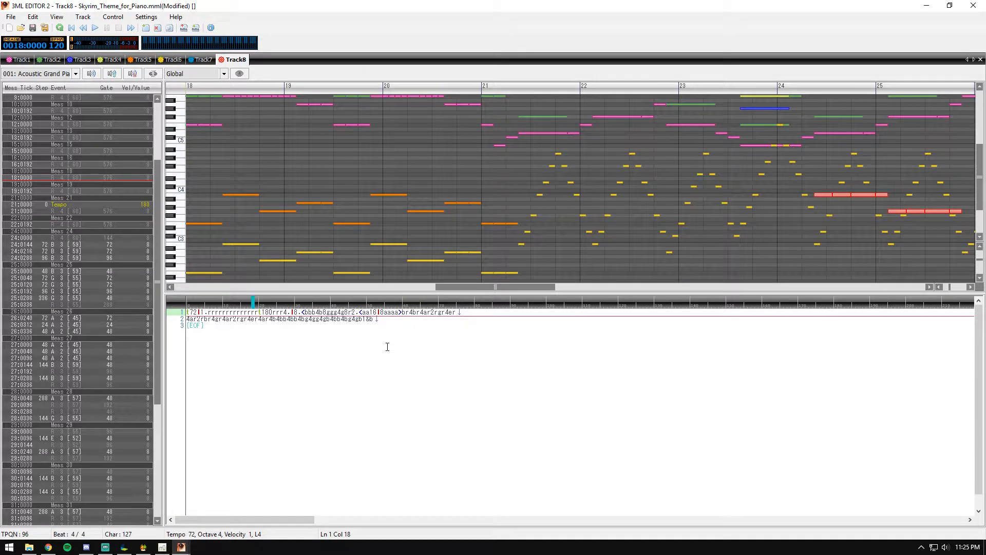
pyautogui.press('Delete')
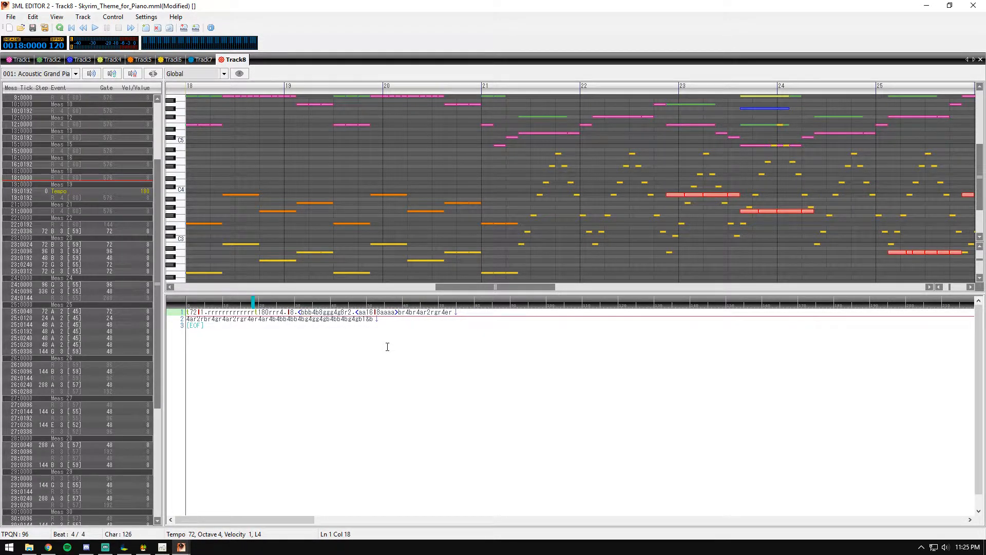
# - Try the lengths 2, 4, 6, 8, 16 and 18 on the second-to-last rest before t180, then clear the length
pyautogui.write('2')
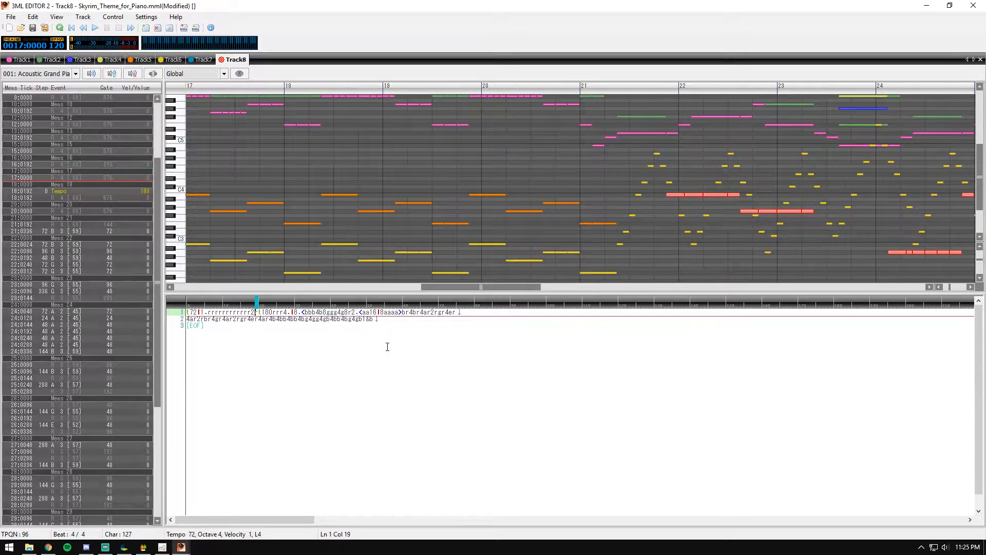
pyautogui.press('BackSpace')
pyautogui.write('4')
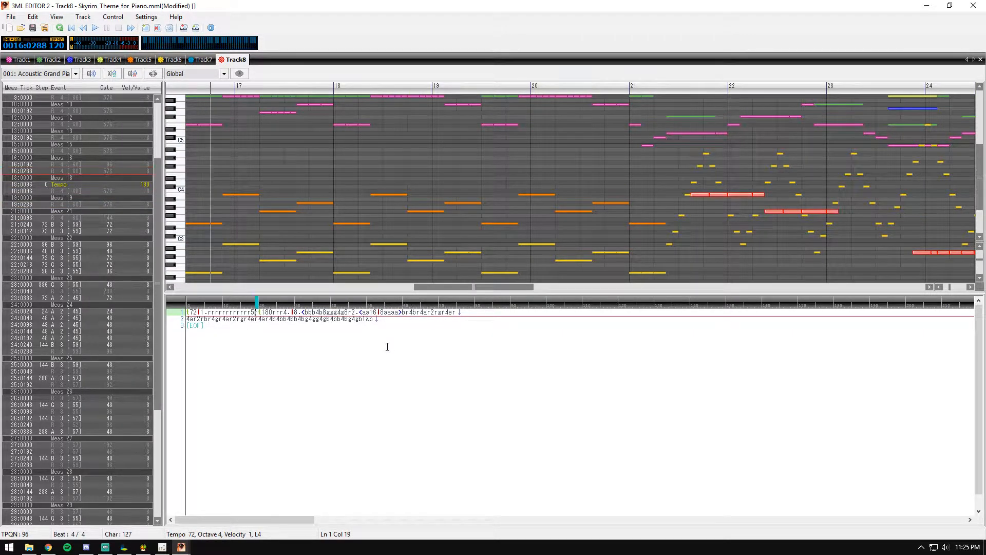
pyautogui.press('BackSpace')
pyautogui.write('6')
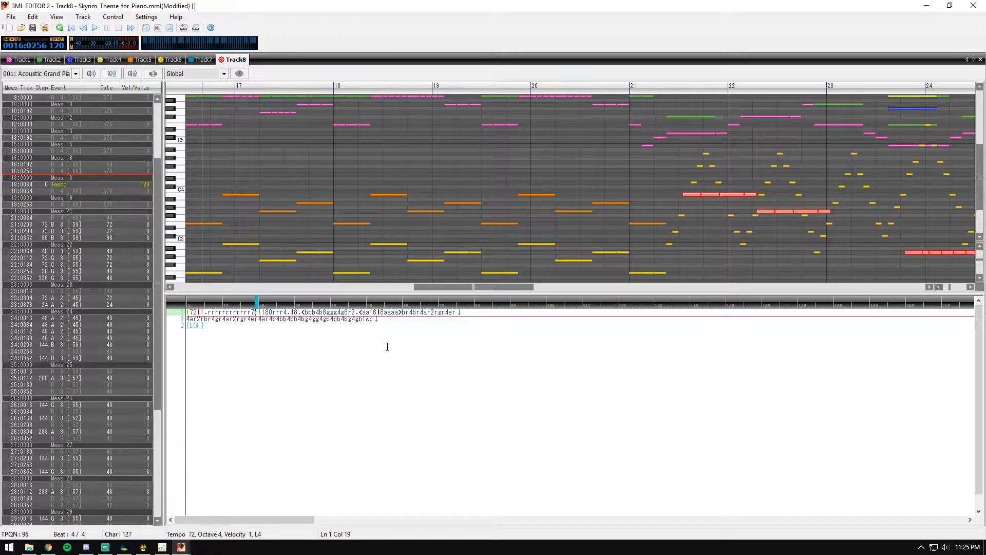
pyautogui.press('BackSpace')
pyautogui.write('8')
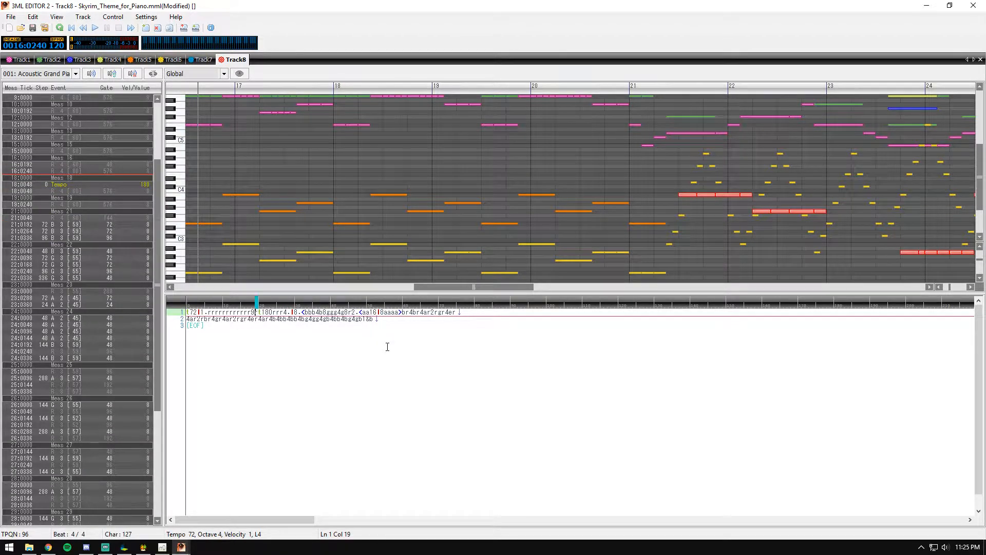
pyautogui.press('BackSpace')
pyautogui.press('BackSpace')
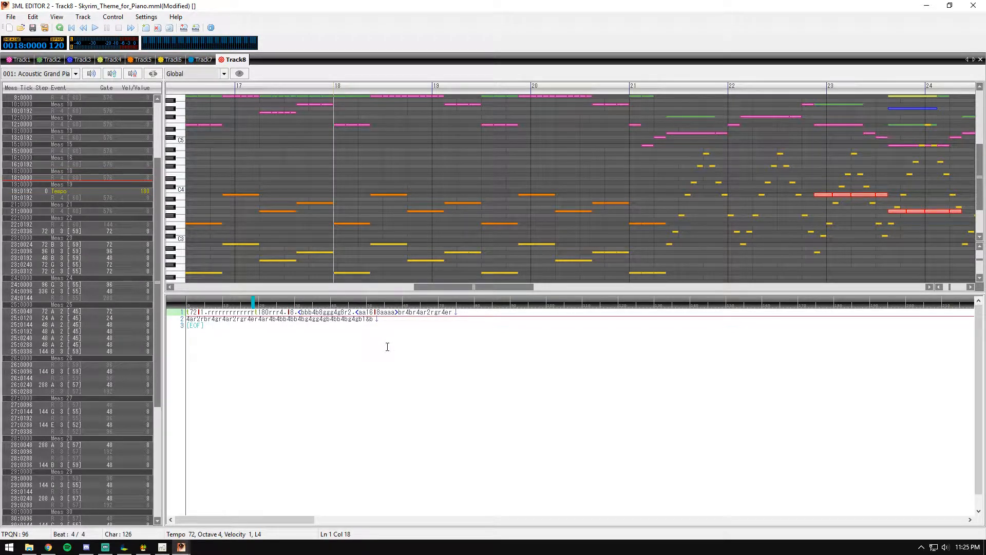
pyautogui.write('16')
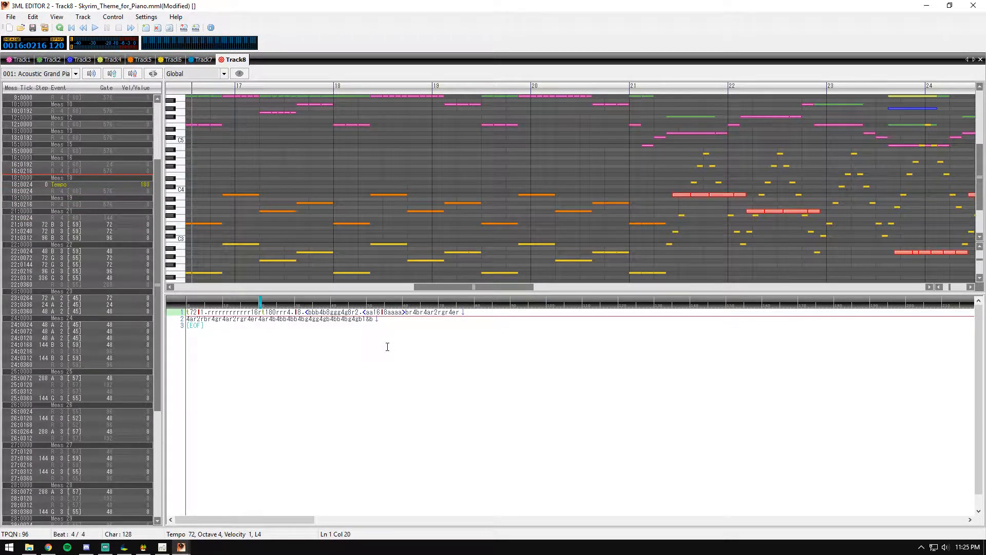
pyautogui.press('BackSpace')
pyautogui.write('8')
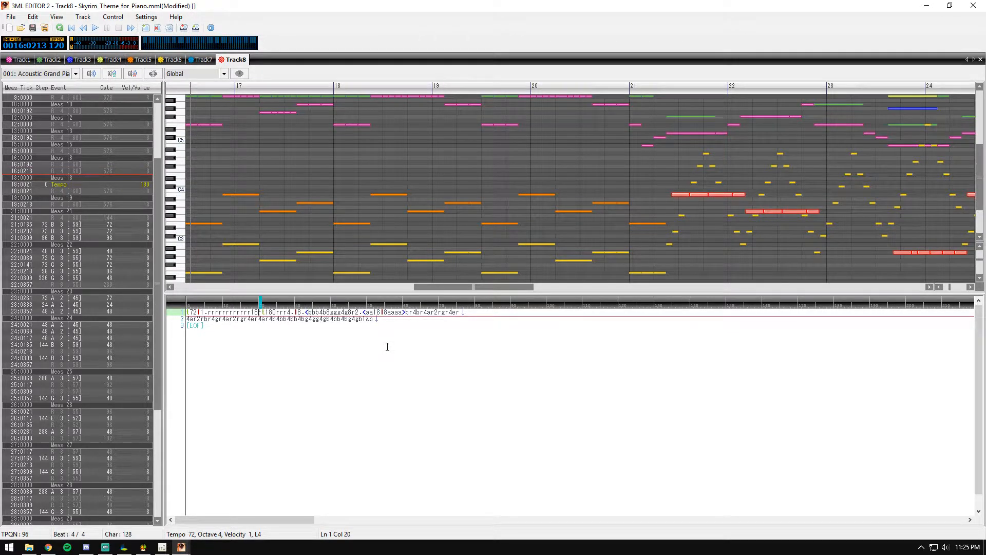
pyautogui.press('BackSpace')
pyautogui.press('BackSpace')
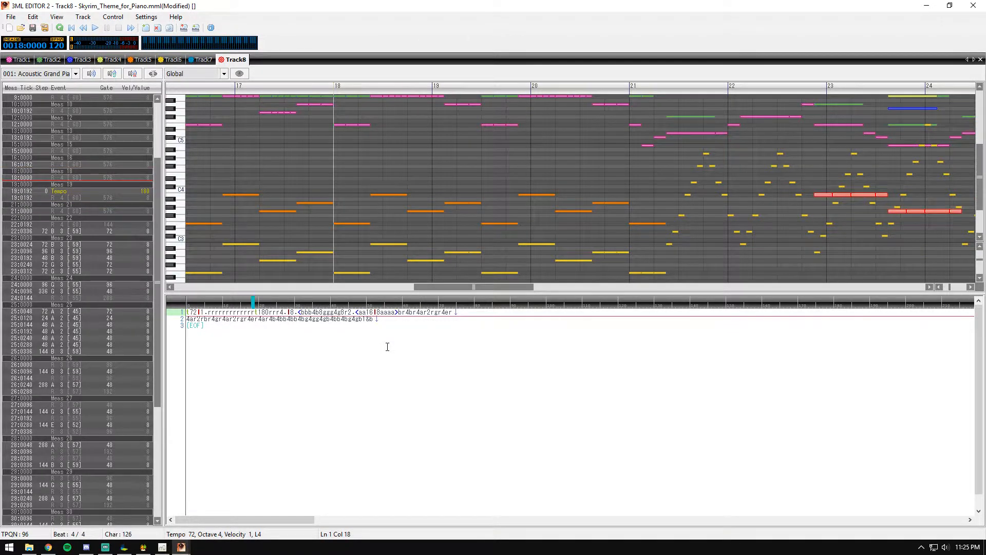
# - Discard the Skyrim changes and import Liar_Mask_Akame_ga_Kill_OP_2_ with only MIDI track 1 selected
pyautogui.click(11, 16)
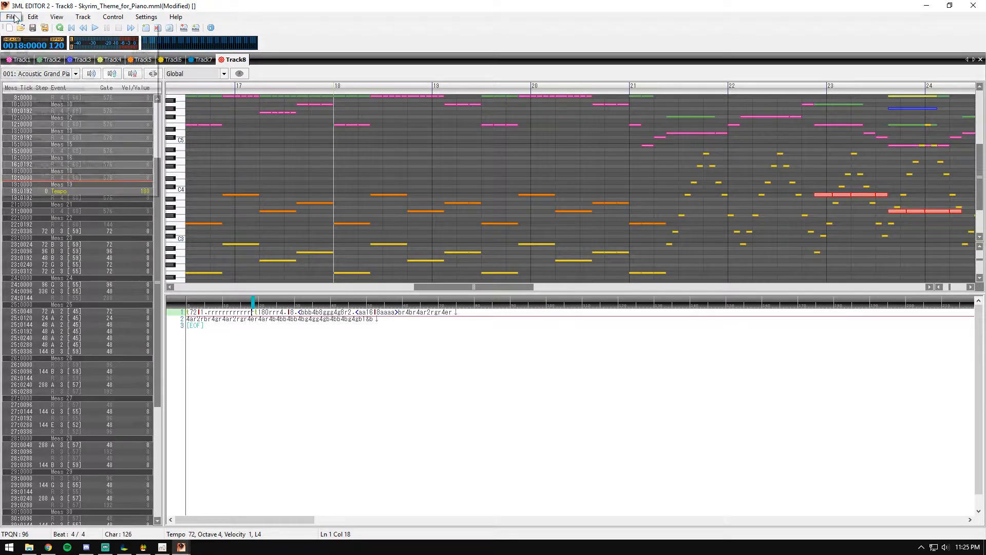
pyautogui.click(61, 102)
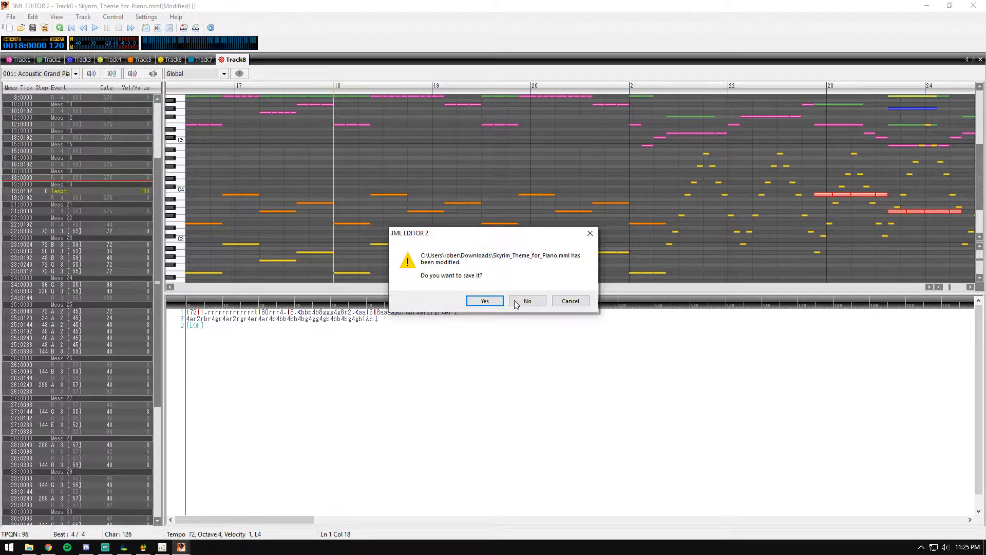
pyautogui.click(522, 301)
pyautogui.doubleClick(248, 136)
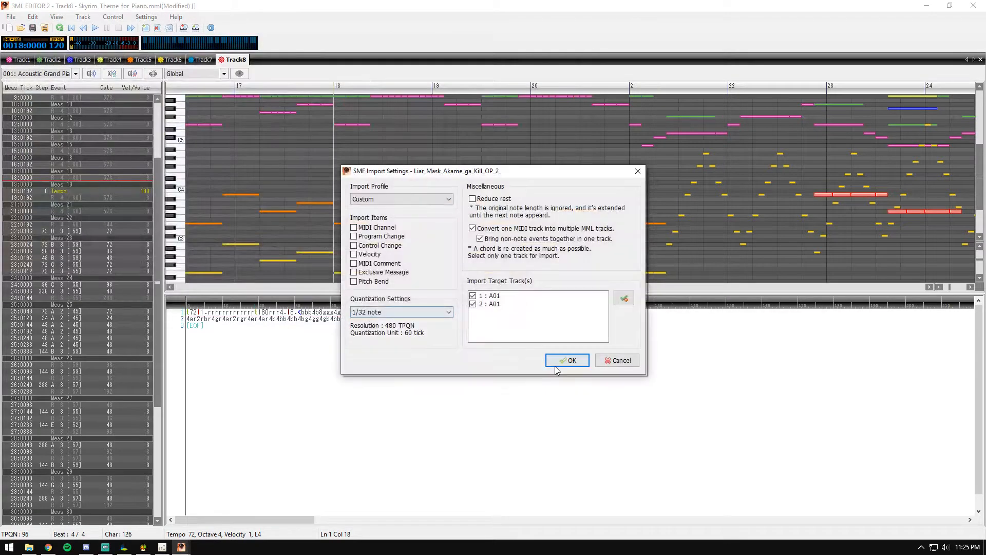
pyautogui.click(473, 304)
pyautogui.click(569, 359)
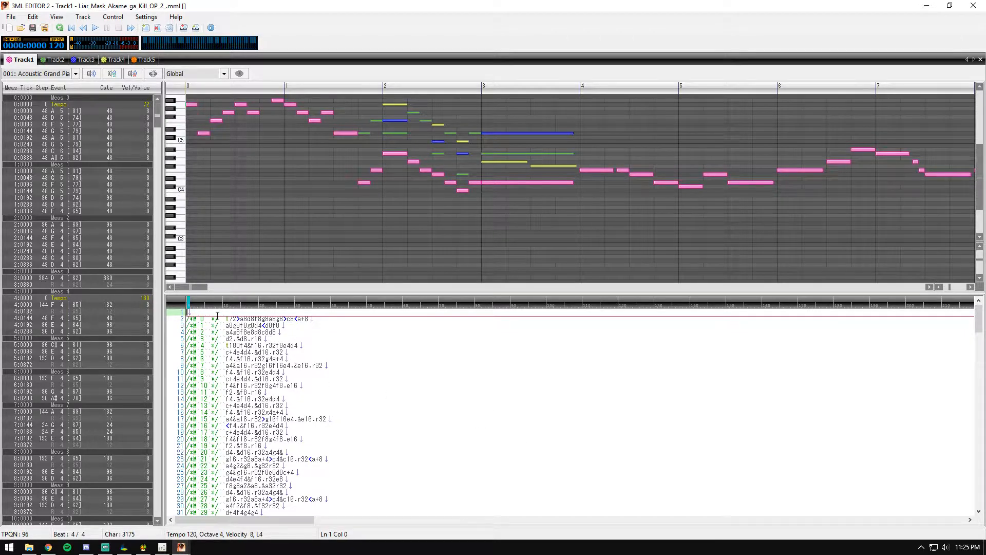
# - Examine the t72 section in measures 0 to 3 of Track1 and the tempo command at measure 4
pyautogui.click(295, 332)
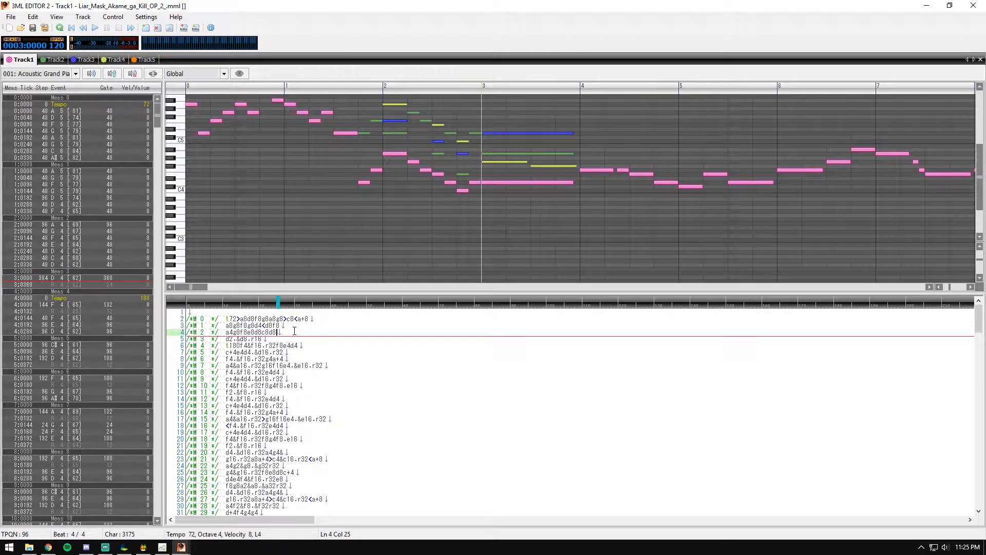
pyautogui.moveTo(190, 319); pyautogui.dragTo(272, 339)
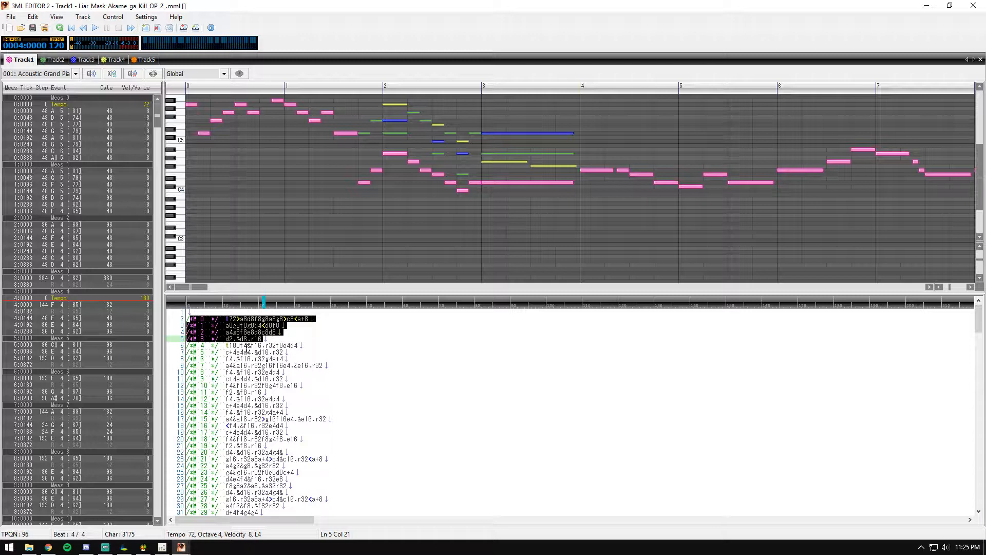
pyautogui.click(227, 353)
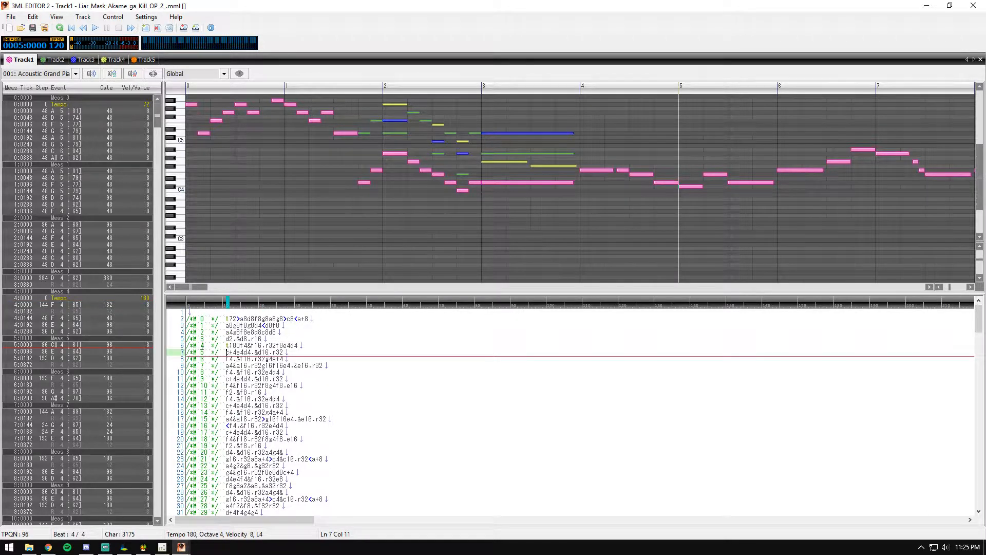
pyautogui.click(34, 299)
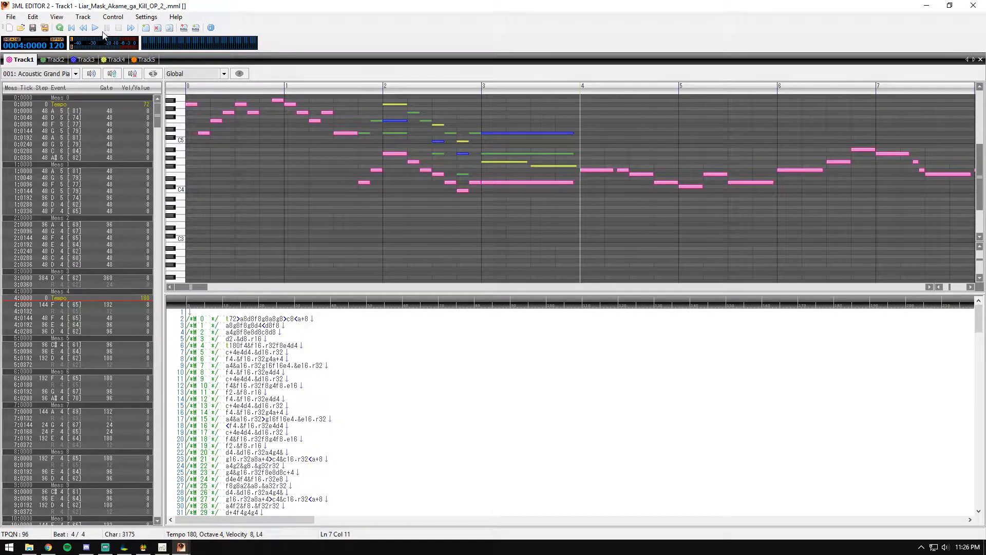
# - Check the codes of Track2 and Track3 for tempo commands and compare them with Track1
pyautogui.click(61, 61)
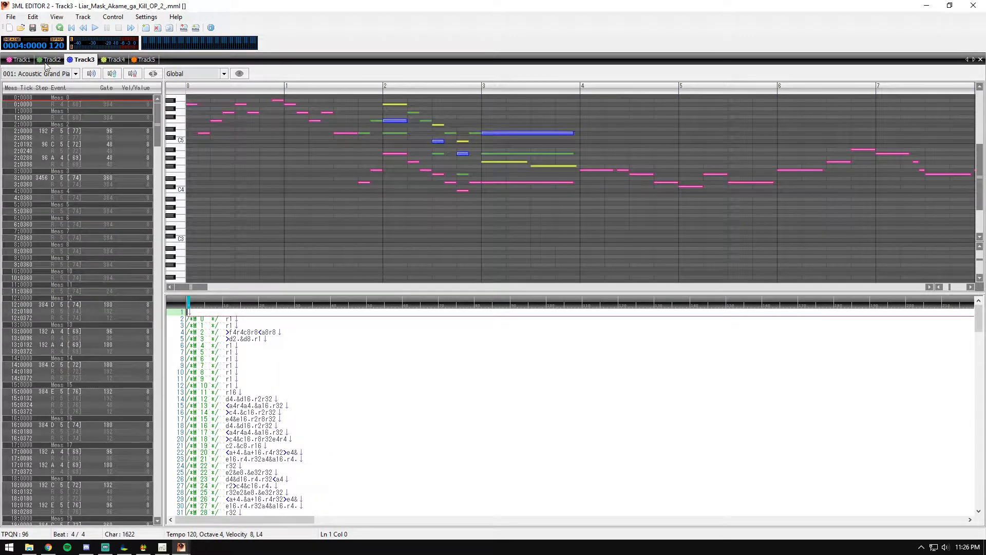
pyautogui.click(22, 60)
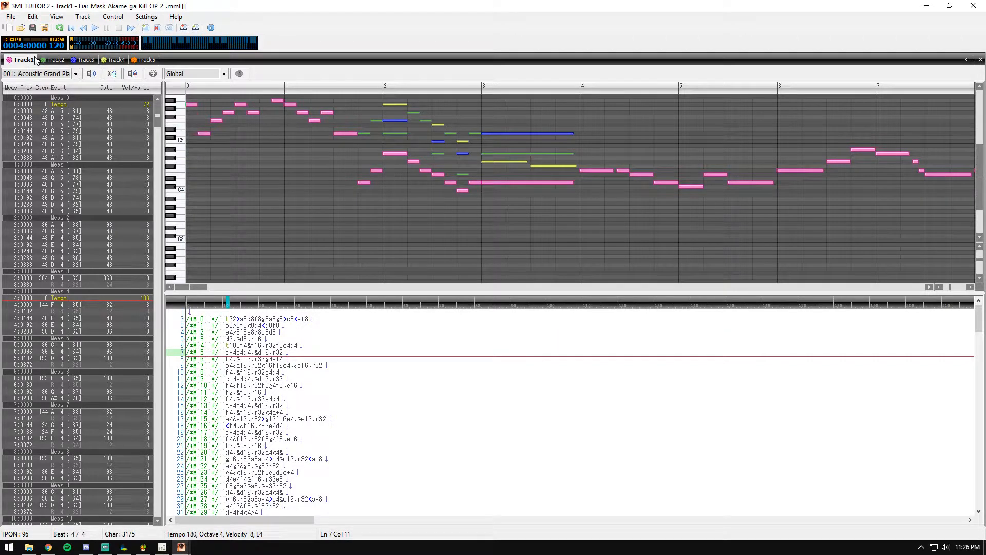
pyautogui.click(56, 60)
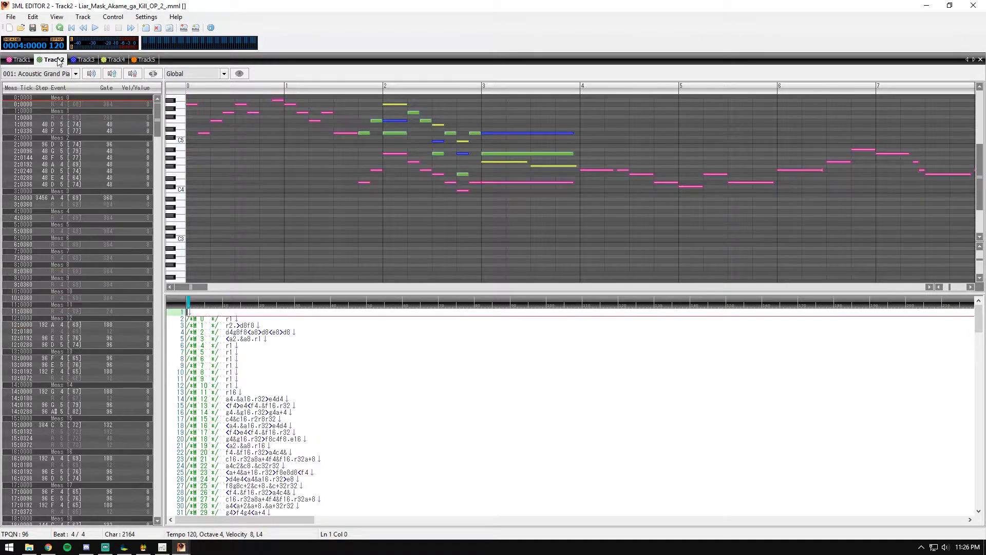
pyautogui.click(266, 389)
pyautogui.click(258, 406)
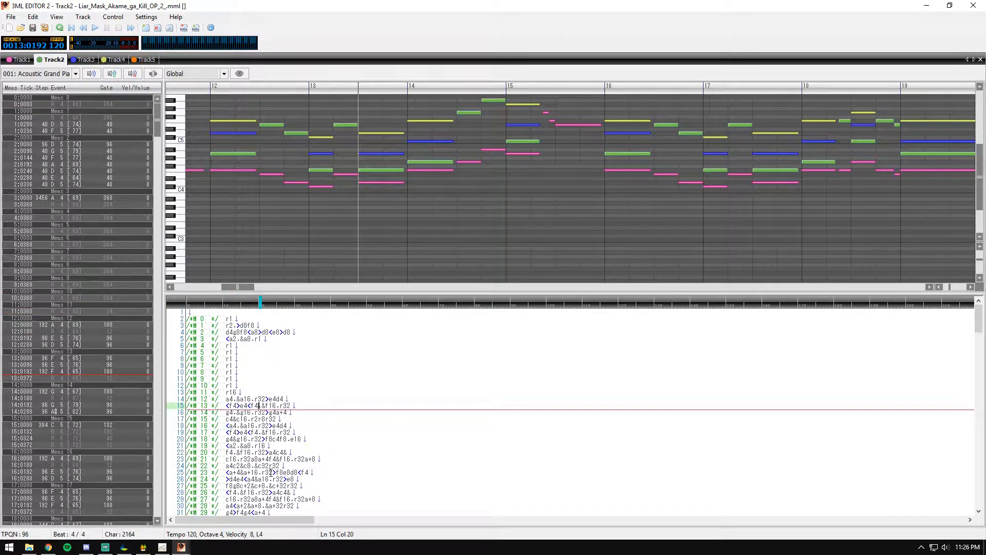
pyautogui.click(267, 425)
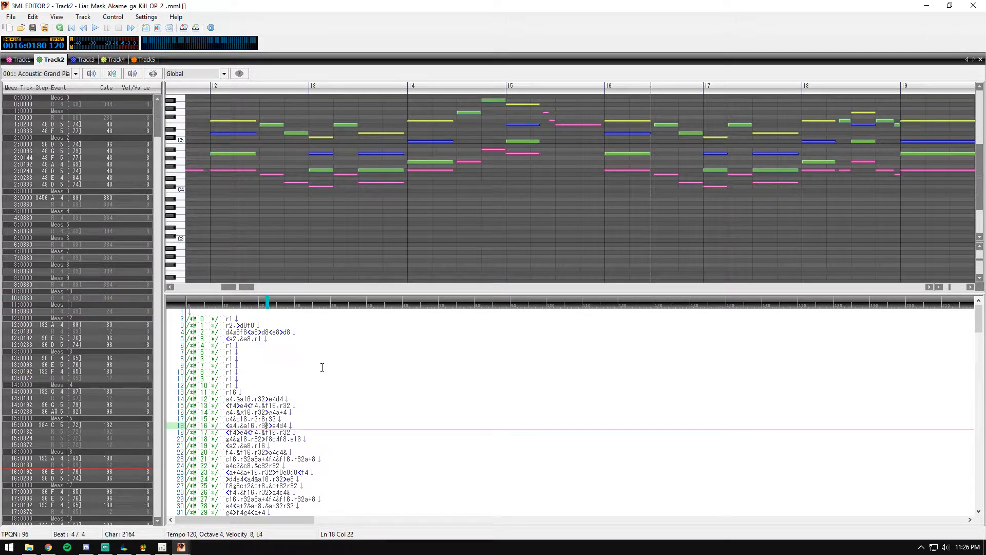
pyautogui.click(88, 61)
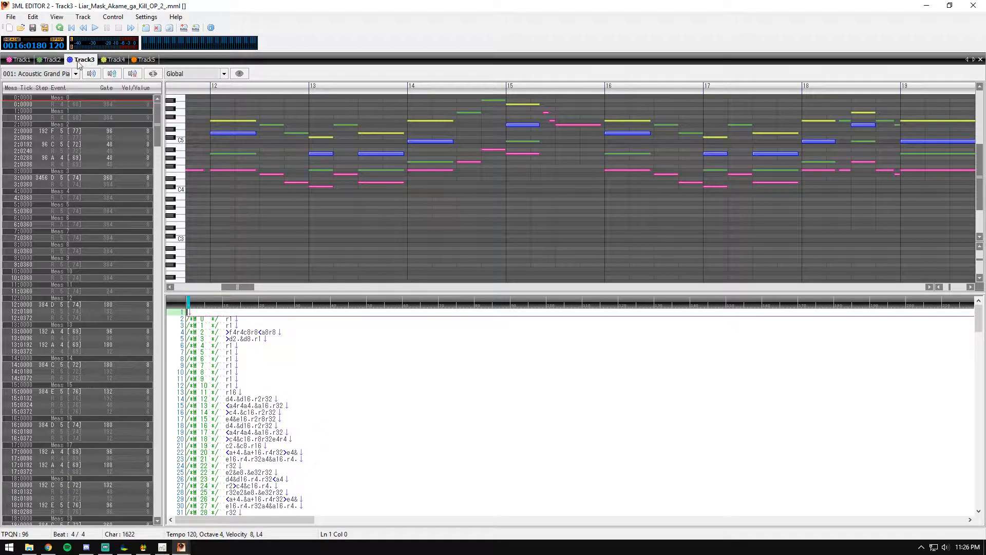
pyautogui.click(23, 60)
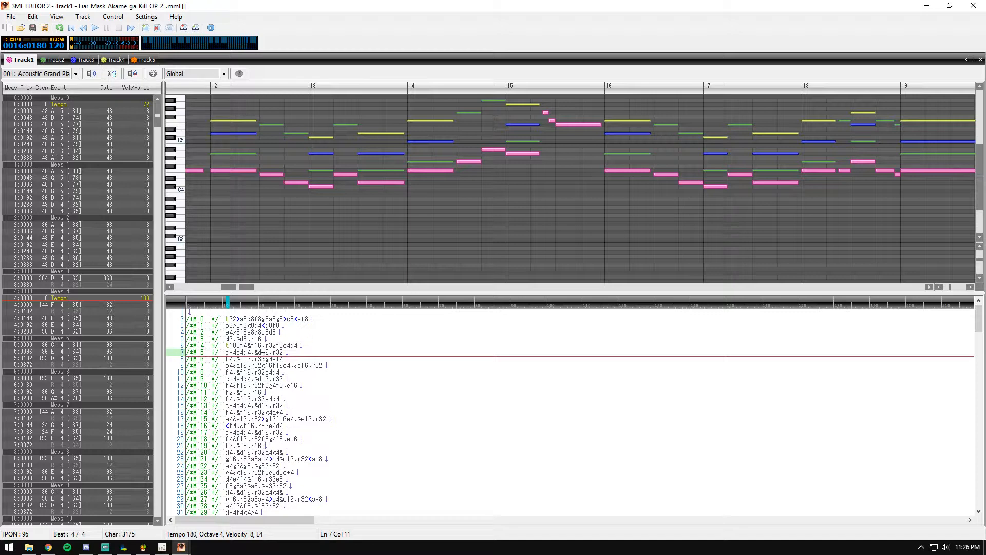
# - Locate the measure 4 tempo change in Track1 and insert t180 before the r1 of measure 4 in Track2
pyautogui.click(226, 345)
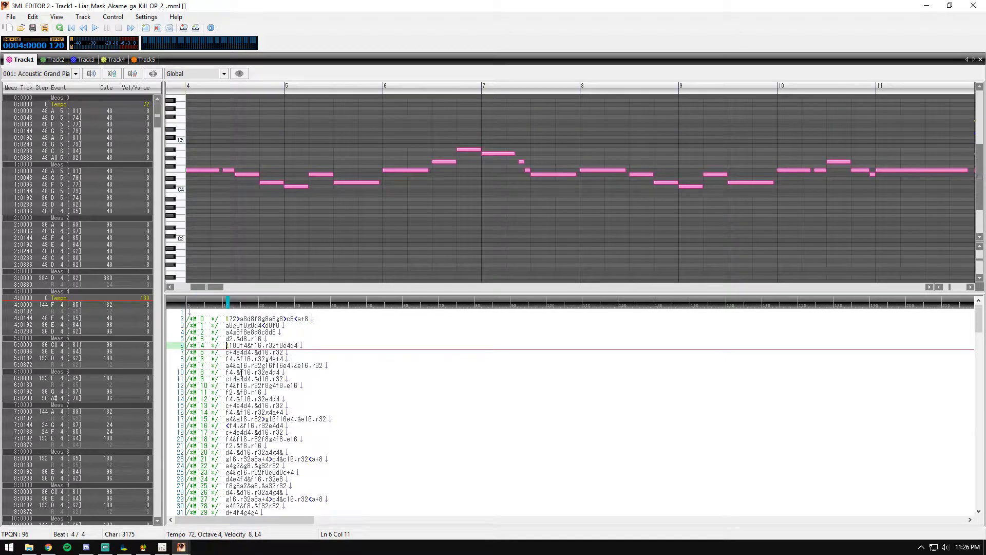
pyautogui.click(53, 303)
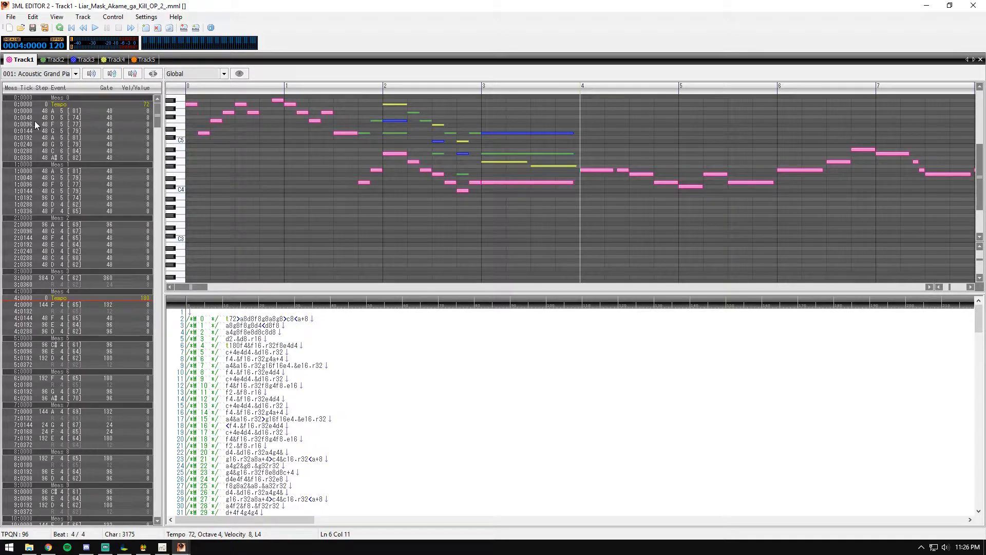
pyautogui.click(54, 61)
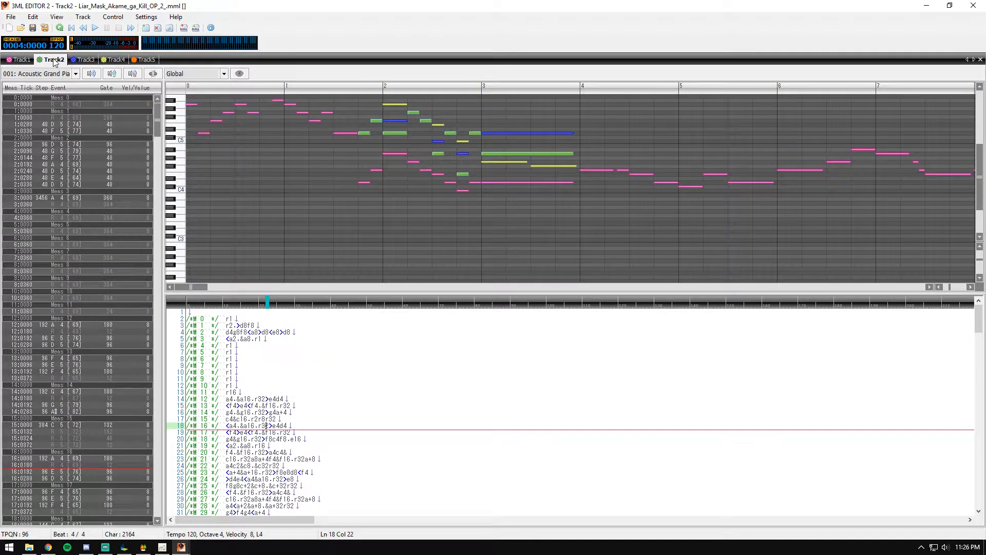
pyautogui.click(28, 217)
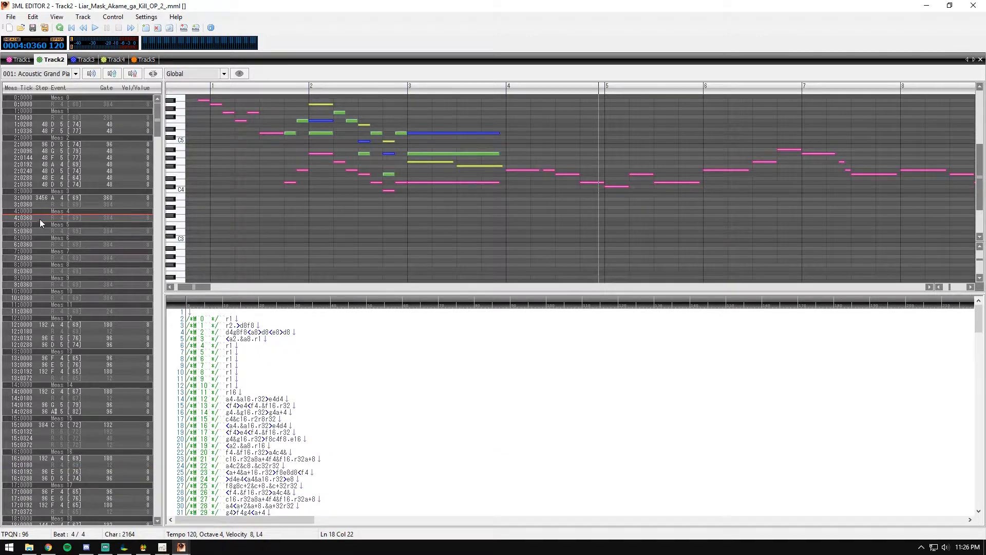
pyautogui.doubleClick(42, 216)
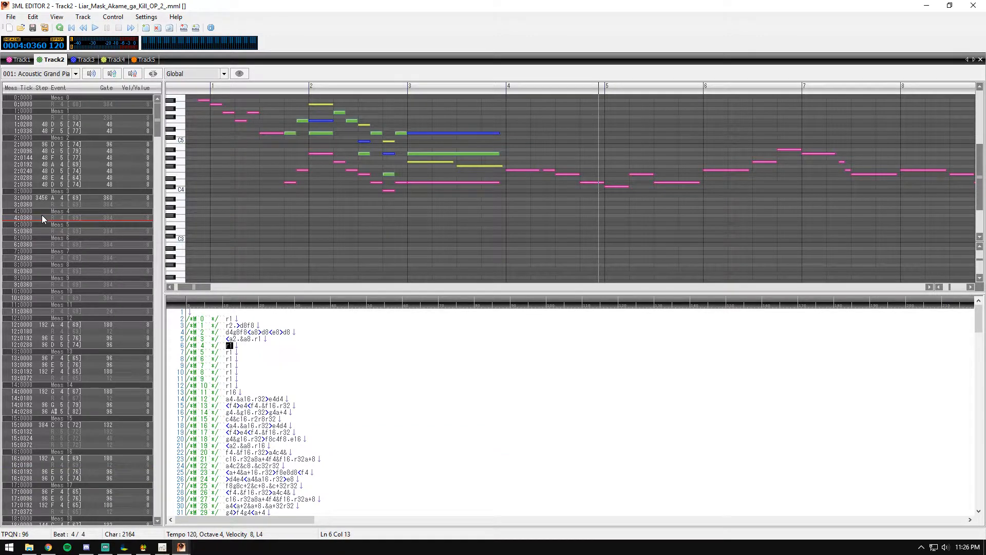
pyautogui.click(226, 346)
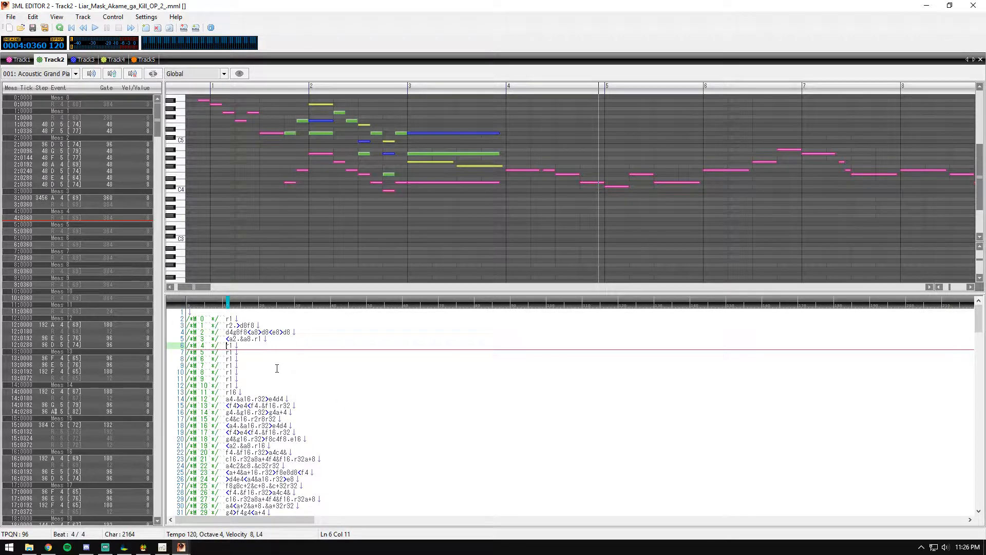
pyautogui.write('t180')
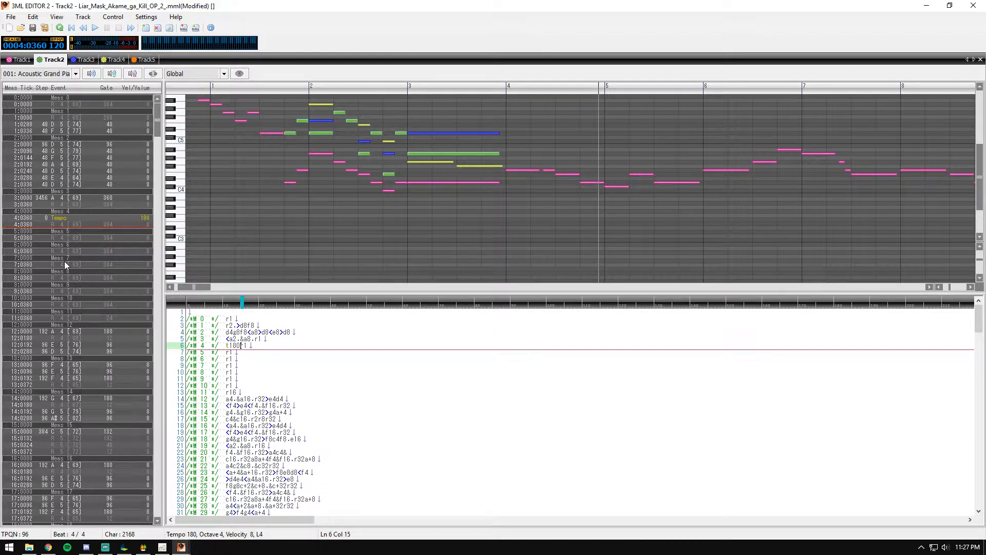
# - Shorten the rest ending measure 3 in Track2 to r2
pyautogui.press('Up')
pyautogui.press('Right')
pyautogui.press('Right')
pyautogui.press('Right')
pyautogui.press('Right')
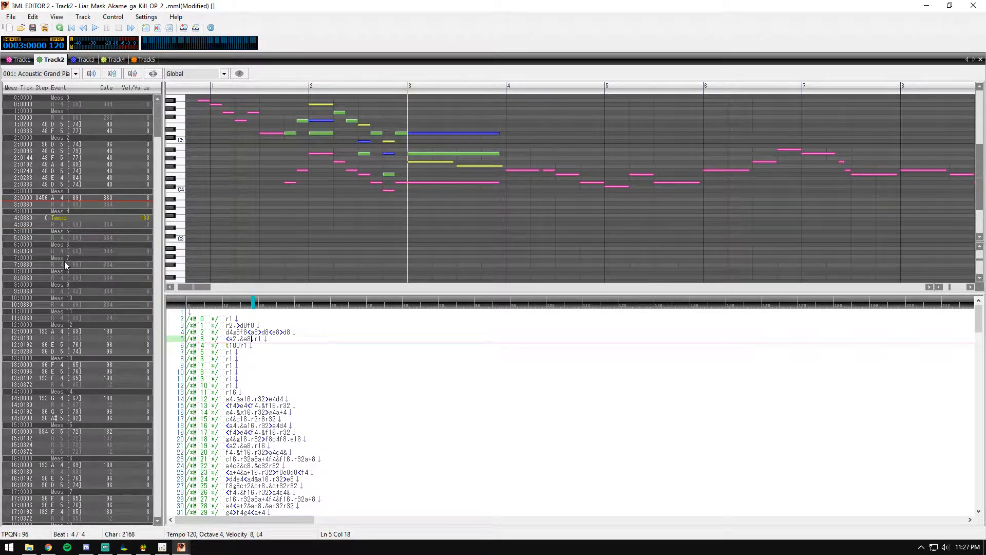
pyautogui.press('Right')
pyautogui.press('Delete')
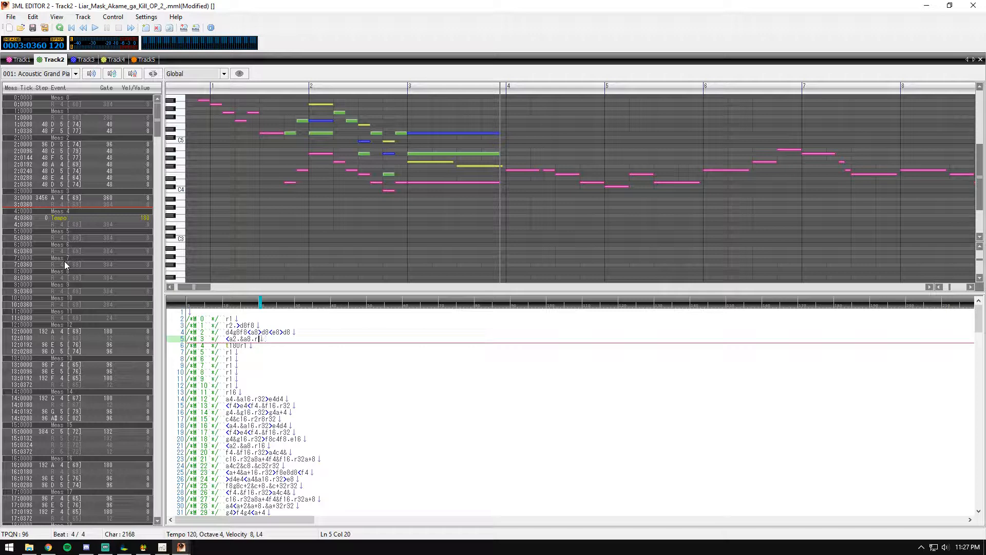
pyautogui.write('2')
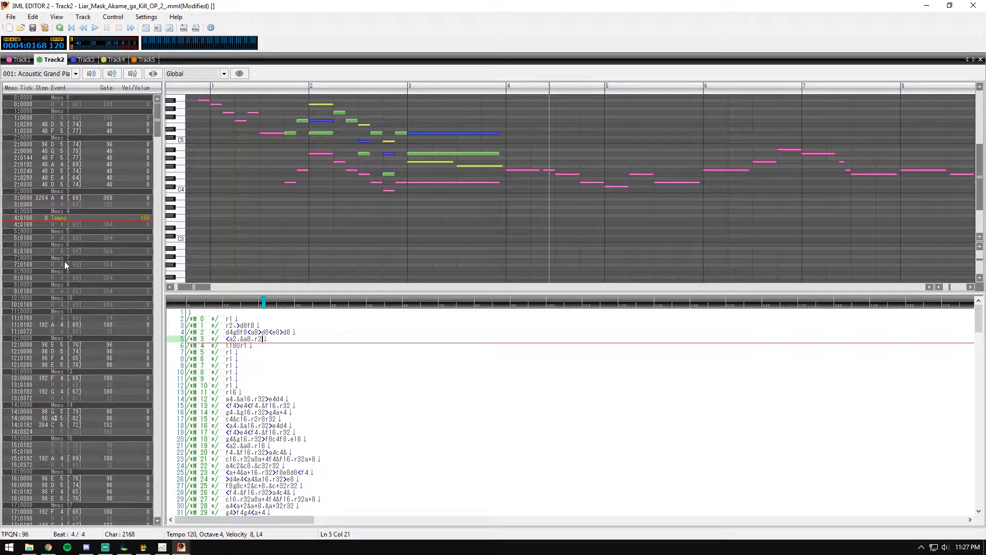
# - Set the rest ending measure 3 in Track2 to r16, trying other lengths first
pyautogui.press('BackSpace')
pyautogui.write('4')
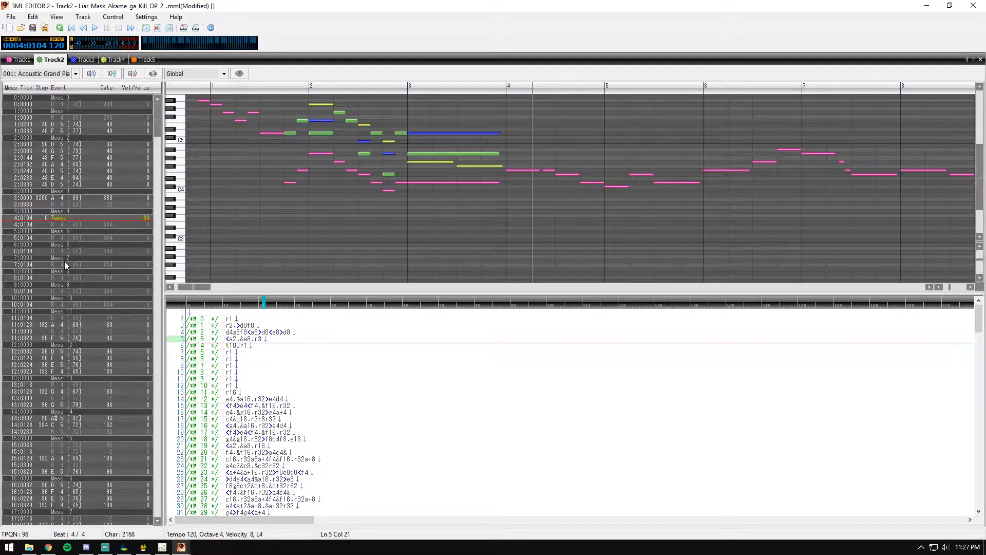
pyautogui.press('BackSpace')
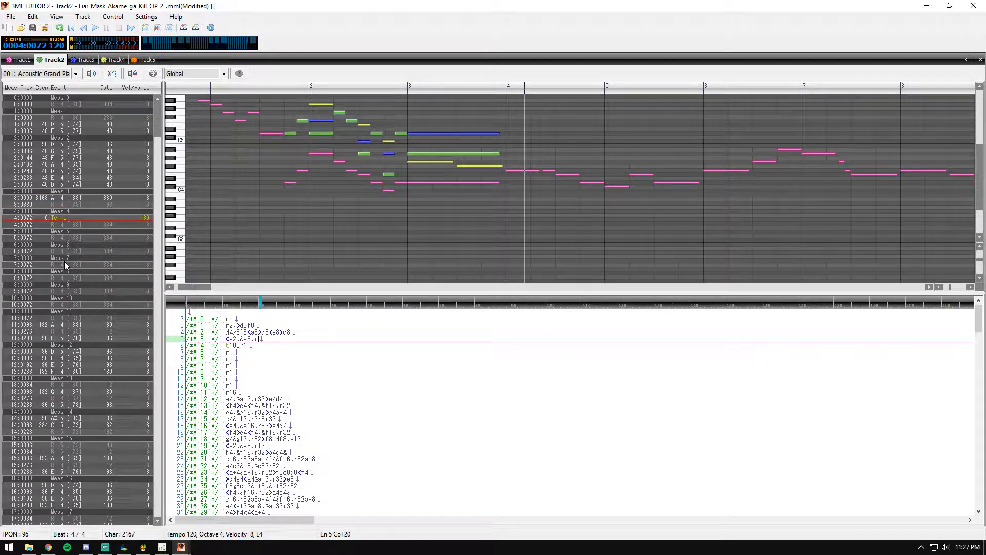
pyautogui.write('167')
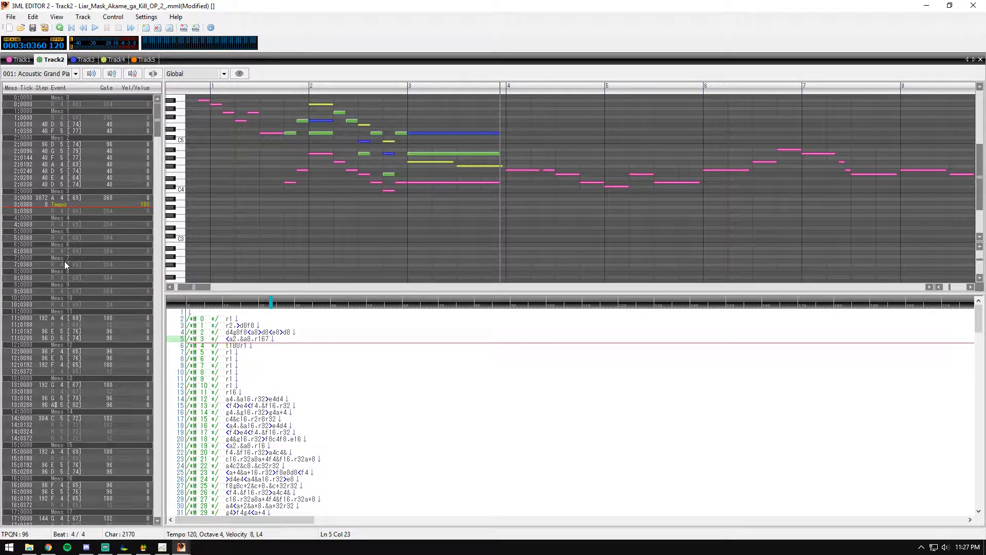
pyautogui.press('BackSpace')
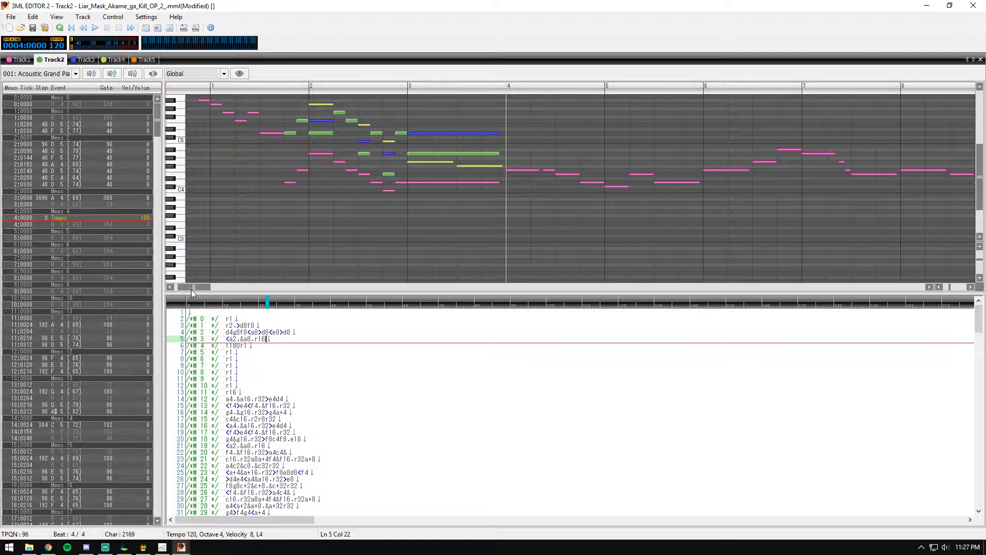
# - Try several lengths for the r16 rest of measure 11 in Track2 and set it to r1
pyautogui.moveTo(192, 289); pyautogui.dragTo(225, 289)
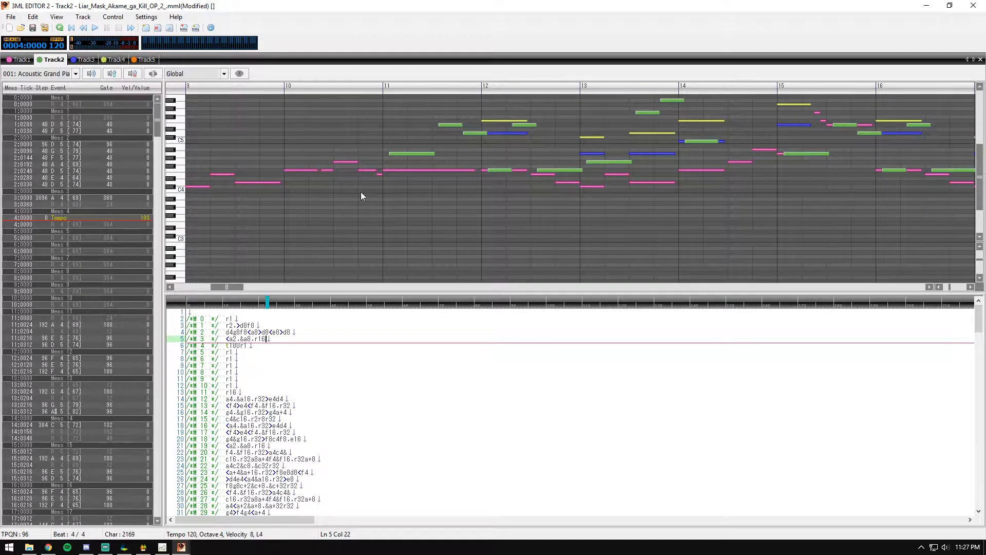
pyautogui.moveTo(396, 158)
pyautogui.click(235, 392)
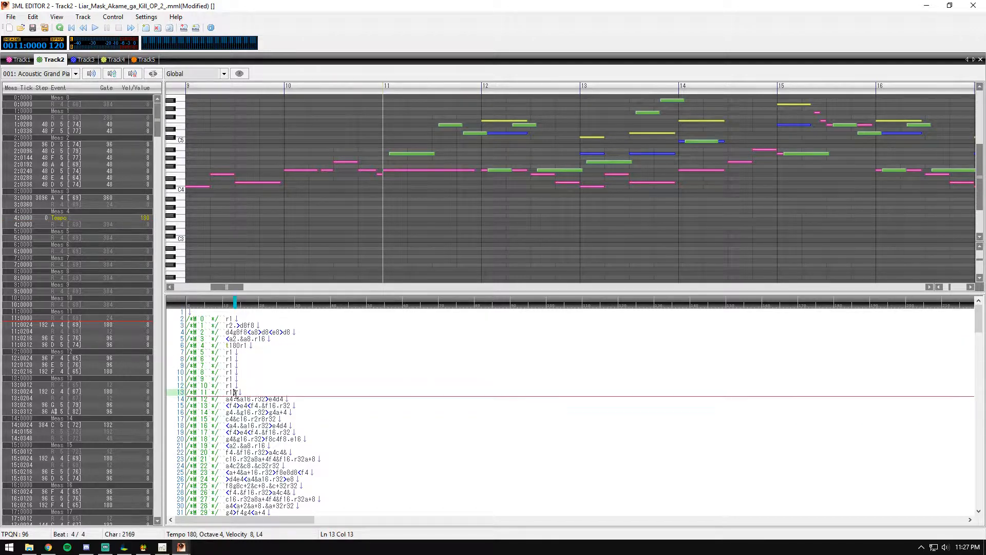
pyautogui.write('4')
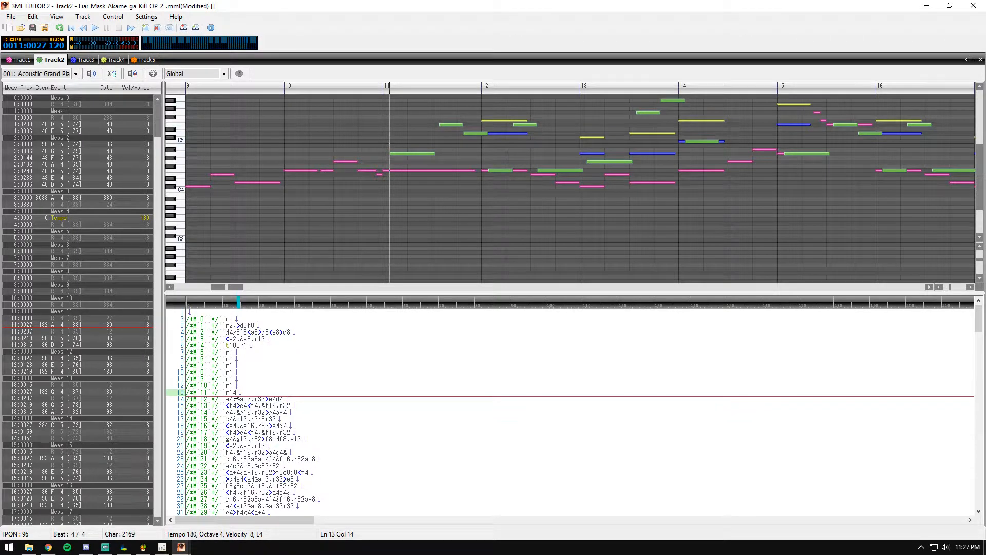
pyautogui.press('BackSpace')
pyautogui.write('3')
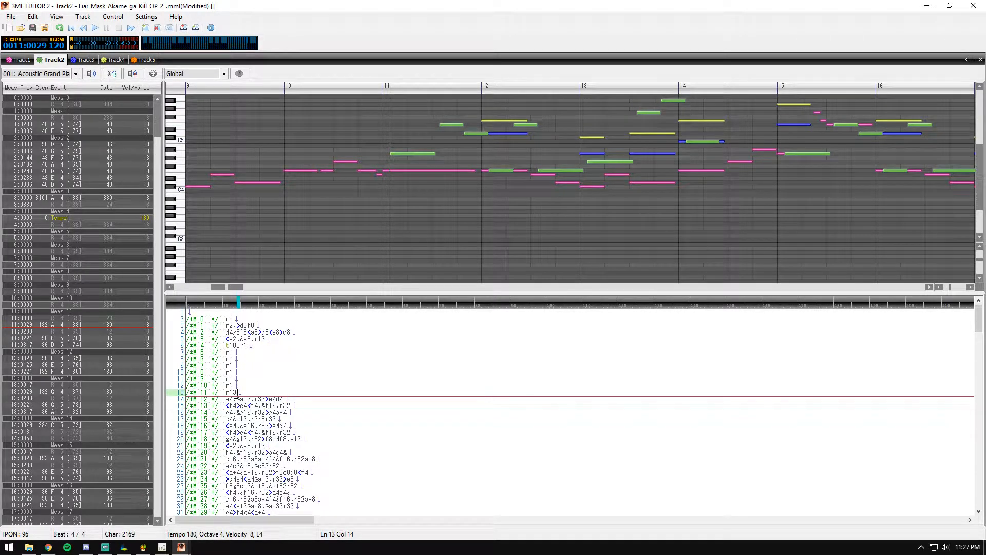
pyautogui.press('BackSpace')
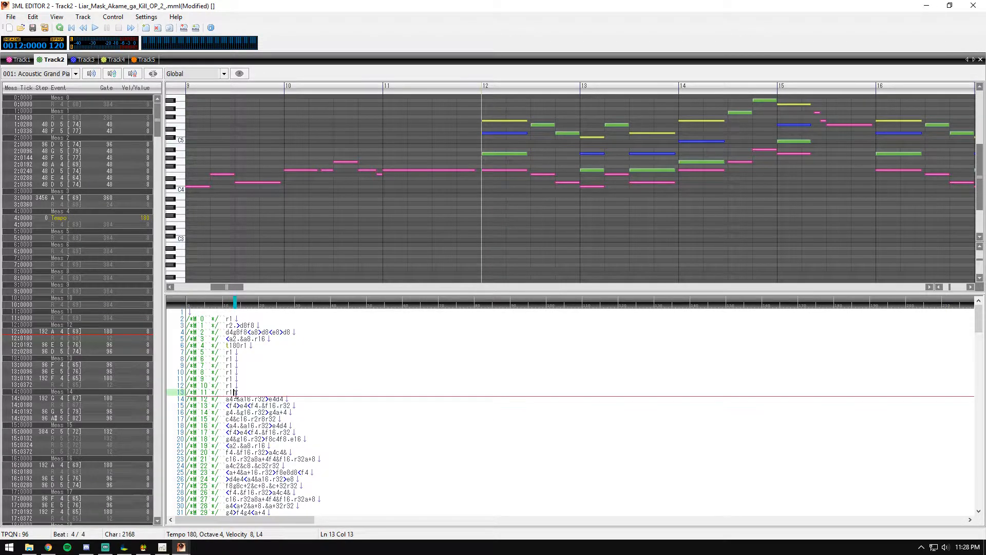
pyautogui.press('BackSpace')
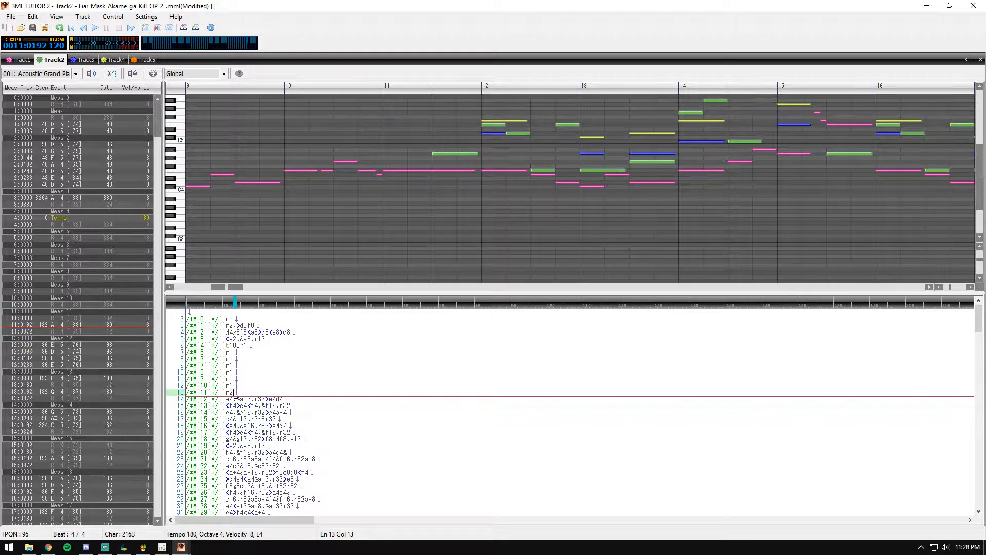
pyautogui.write('3')
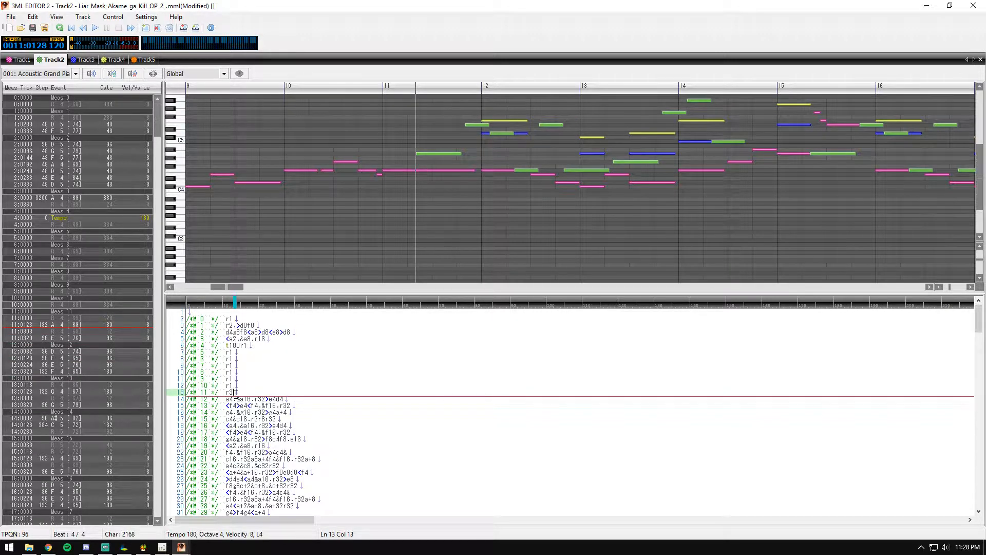
pyautogui.press('BackSpace')
pyautogui.write('1')
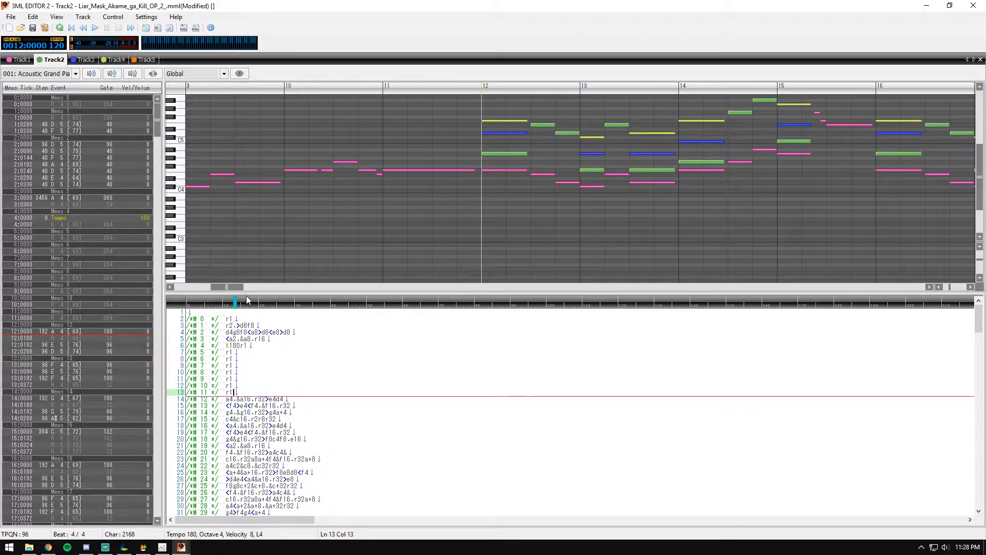
# - Review the codes of Track3 to Track5 and highlight the t180 command at measure 4 in Track1
pyautogui.moveTo(233, 286)
pyautogui.mouseDown()
pyautogui.moveTo(279, 286)
pyautogui.moveTo(235, 285)
pyautogui.mouseUp()
pyautogui.click(86, 59)
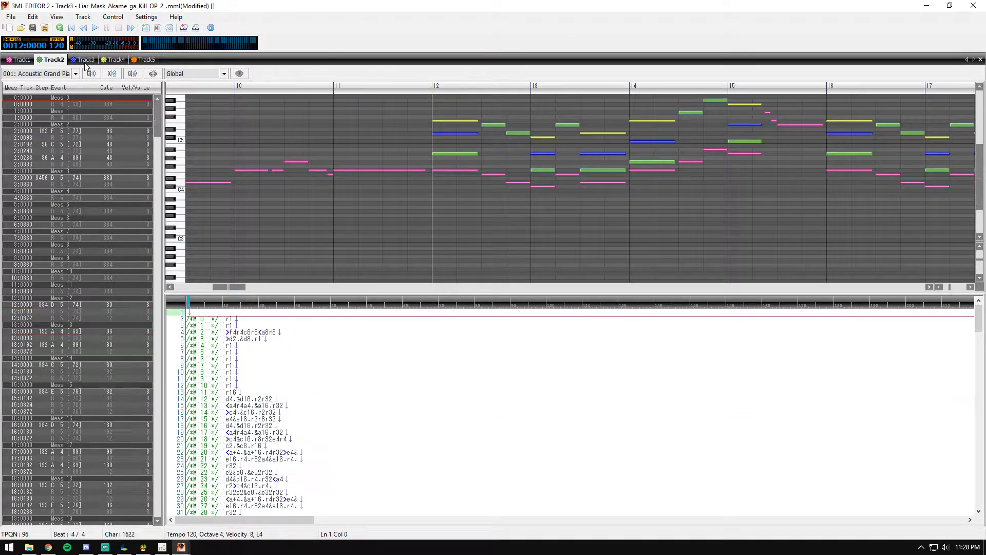
pyautogui.click(114, 59)
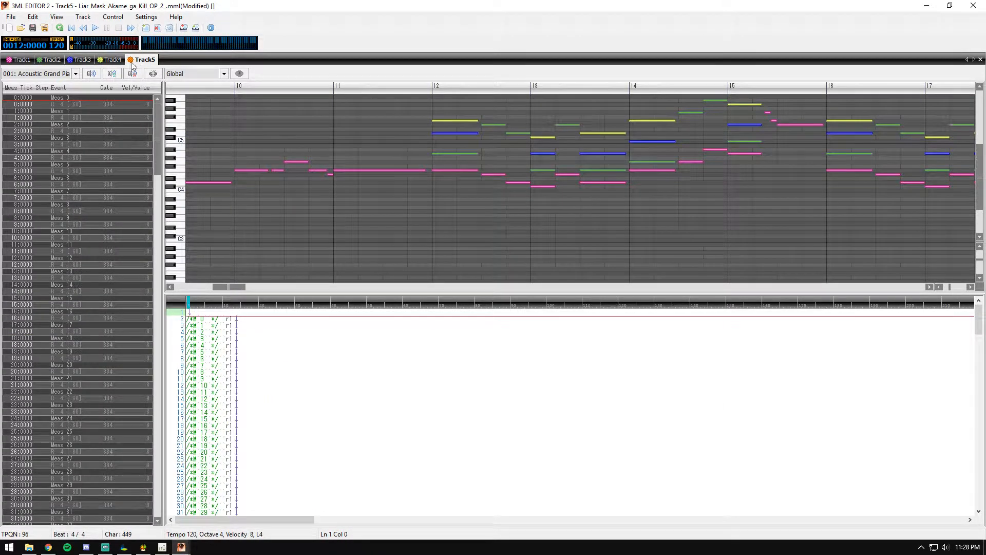
pyautogui.click(77, 60)
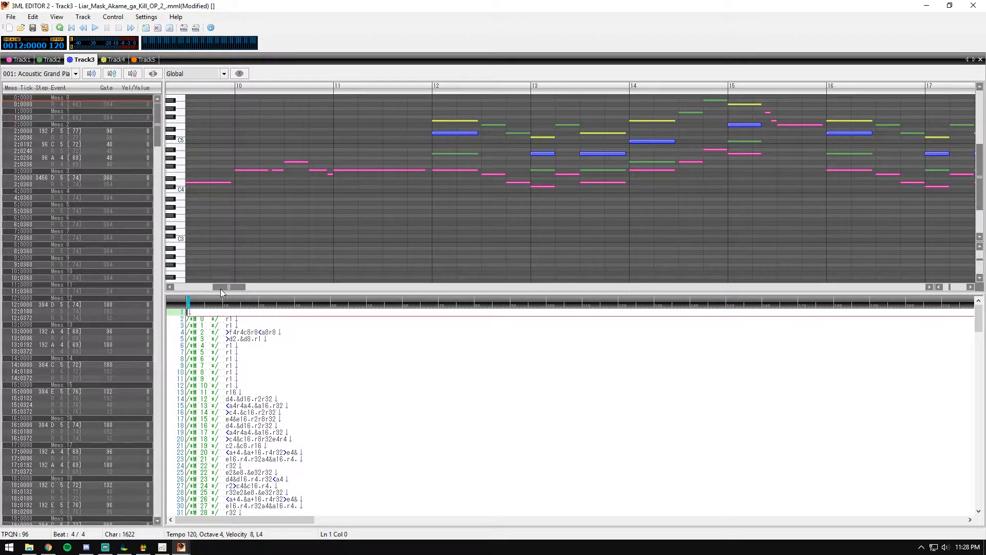
pyautogui.moveTo(221, 289); pyautogui.dragTo(178, 283)
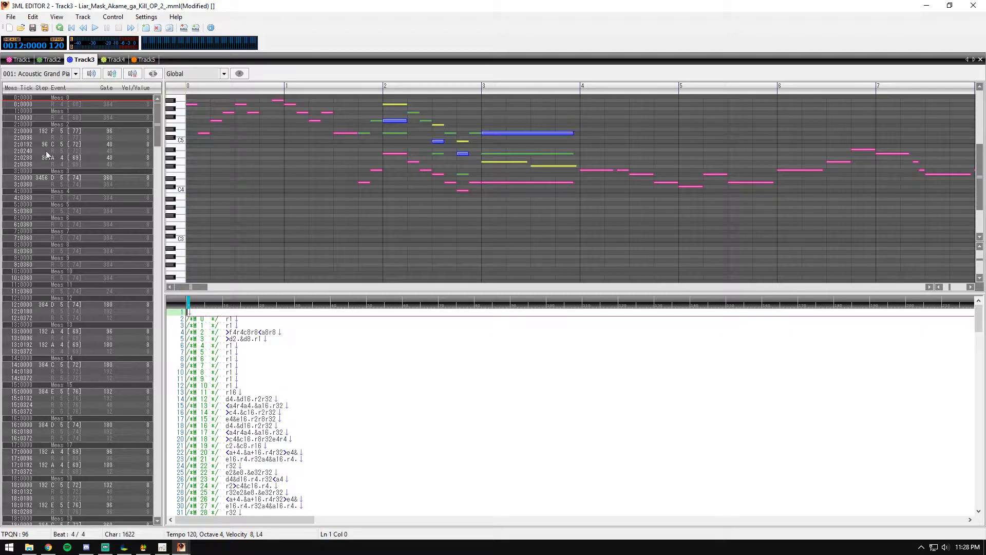
pyautogui.click(21, 60)
pyautogui.moveTo(227, 345); pyautogui.dragTo(249, 345)
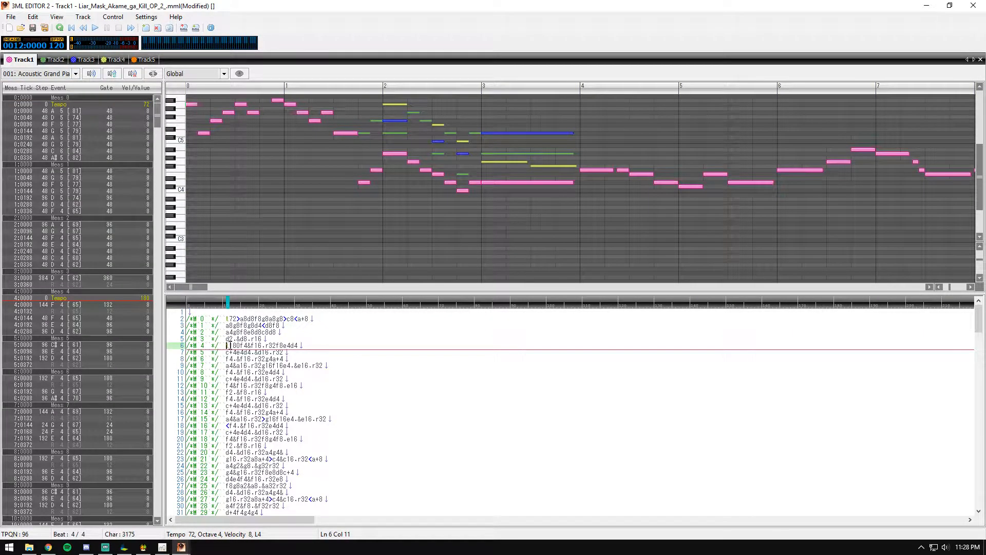
pyautogui.click(229, 345)
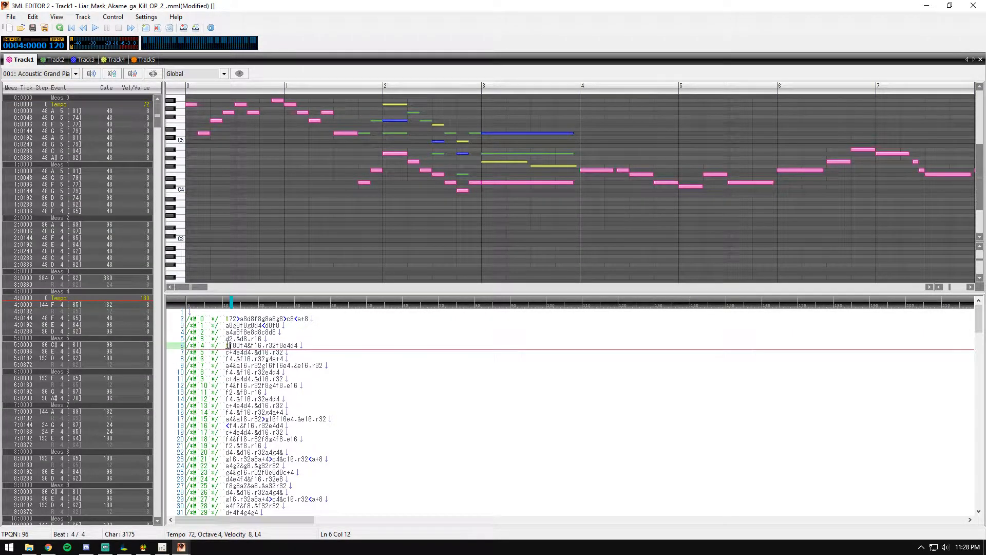
pyautogui.moveTo(228, 346); pyautogui.dragTo(240, 346)
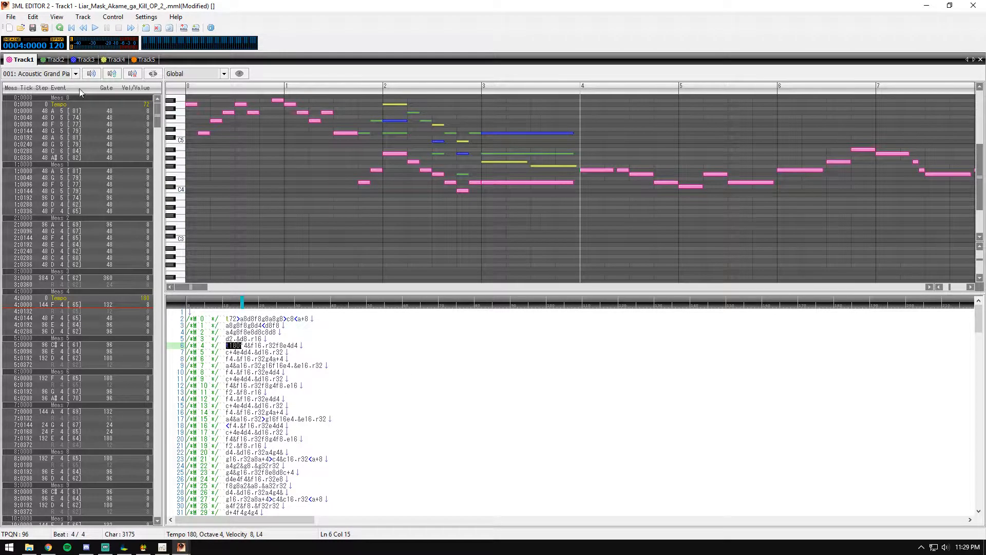
# - Look over the Track3 code again and highlight the rests of measures 5 to 11 in Track2
pyautogui.click(57, 60)
pyautogui.click(85, 60)
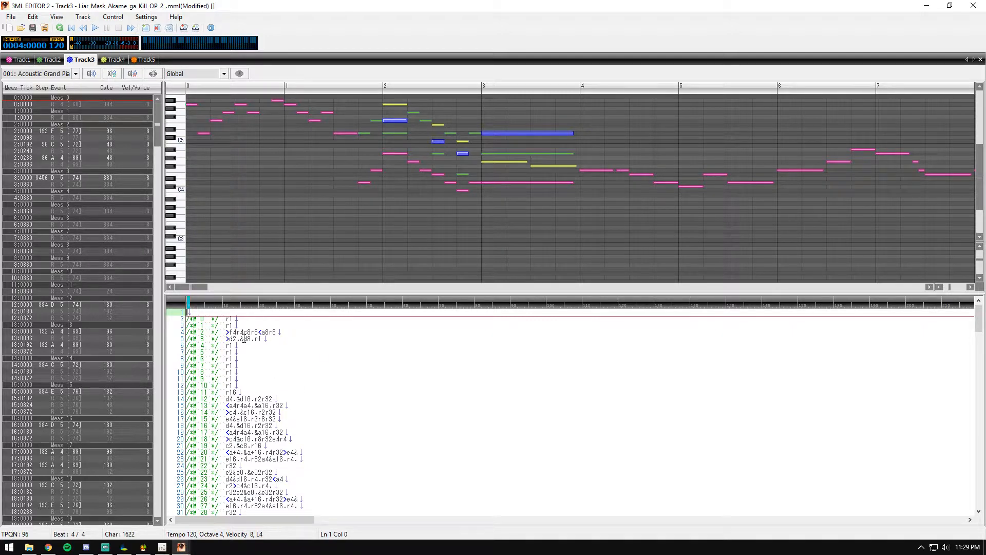
pyautogui.click(60, 61)
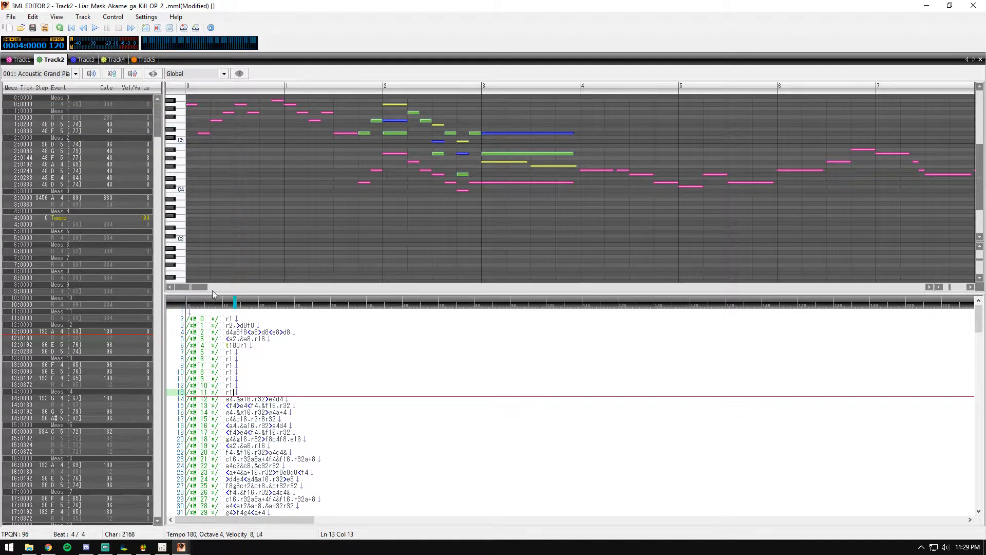
pyautogui.moveTo(236, 392); pyautogui.dragTo(220, 352)
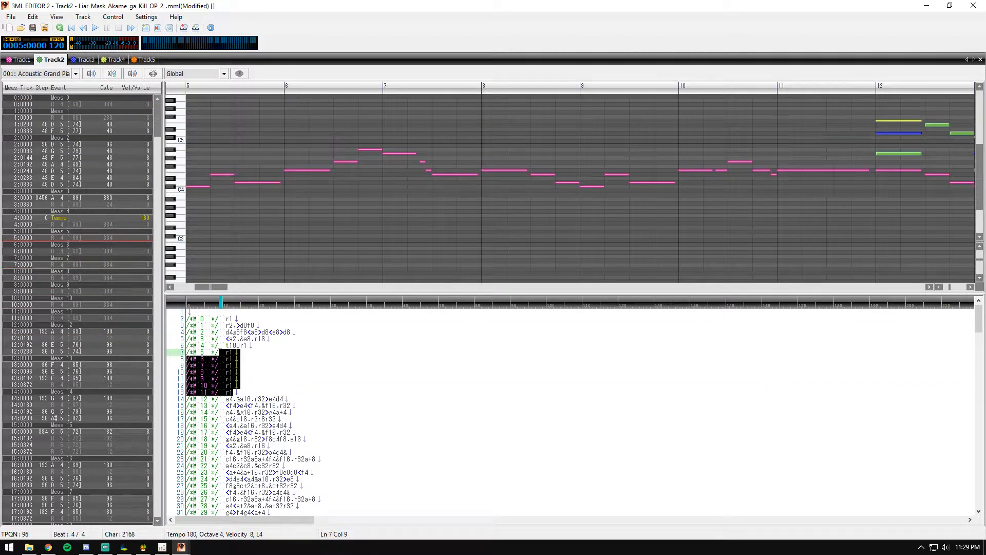
pyautogui.click(252, 386)
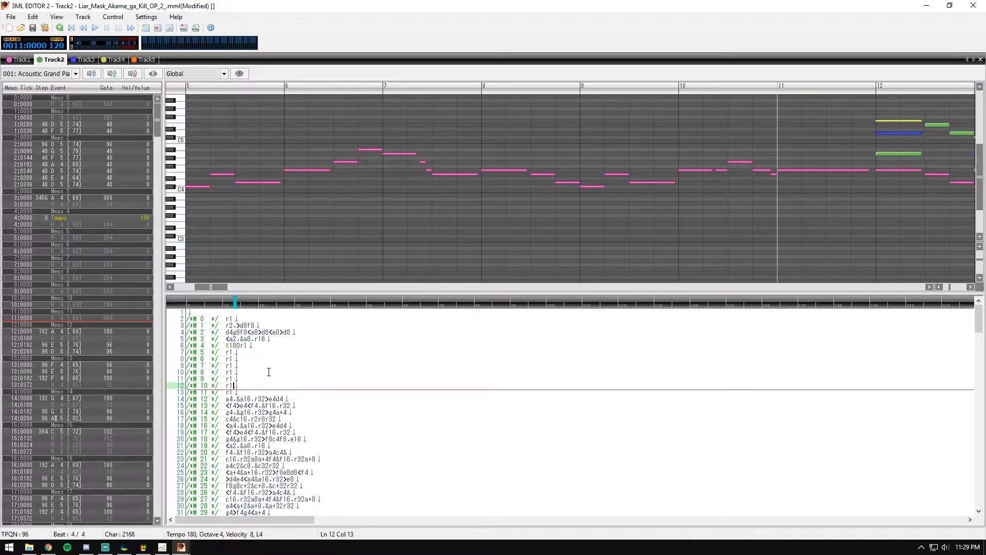
# - Change the first note of measure 12 in Track2 from length 4 to a1
pyautogui.click(230, 400)
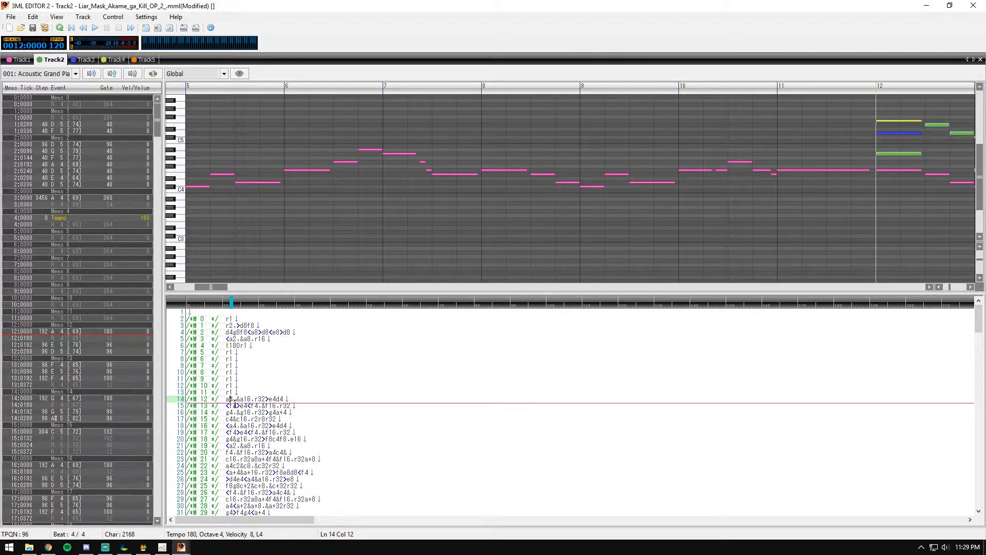
pyautogui.write('2')
pyautogui.press('BackSpace')
pyautogui.write('1')
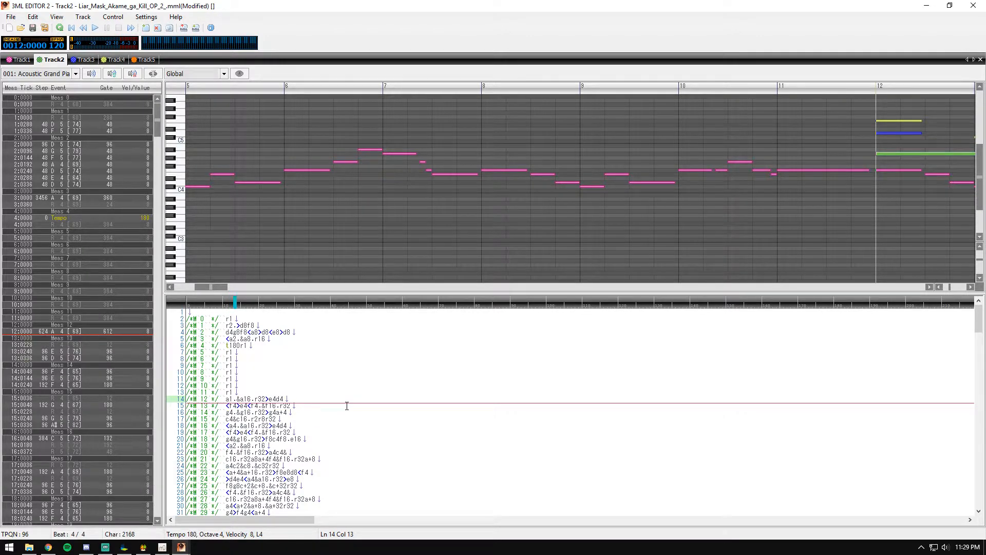
# - Undo all the Track2 edits, including the rest changes and the t180 command at measure 4
pyautogui.hotkey('ctrl', 'z')
pyautogui.hotkey('ctrl', 'z')
pyautogui.hotkey('ctrl', 'z')
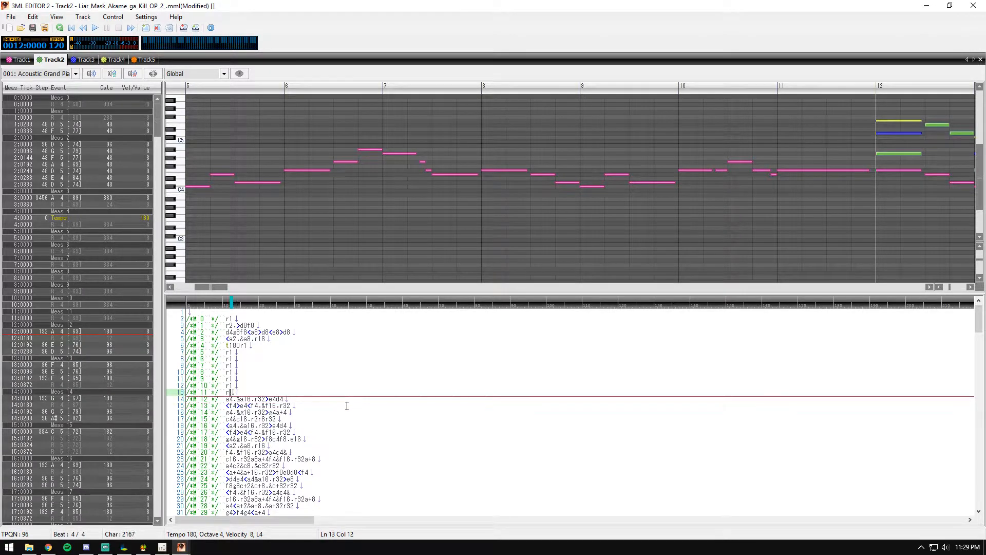
pyautogui.hotkey('ctrl', 'z')
pyautogui.hotkey('ctrl', 'z')
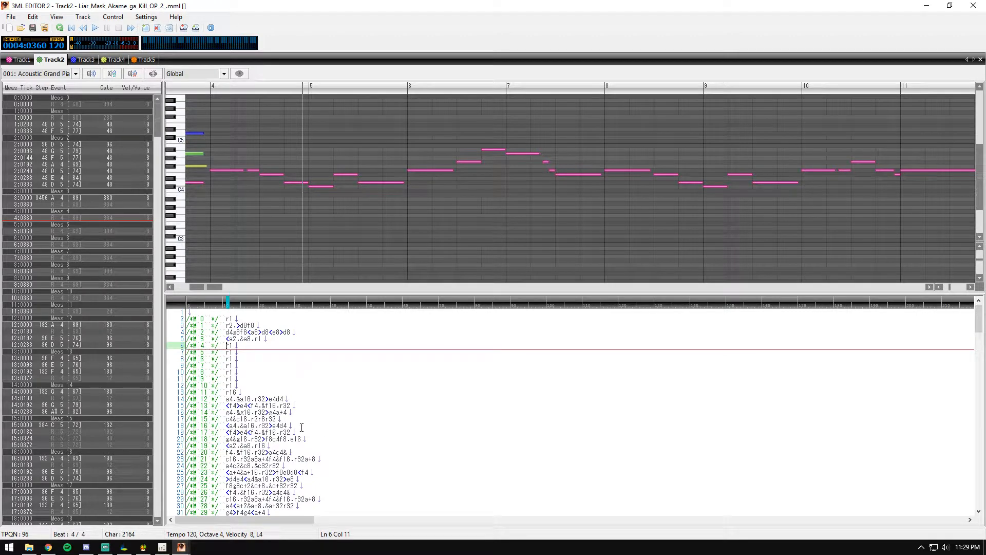
# - Optimize the Track2 code into its compact form without measure comments
pyautogui.click(83, 17)
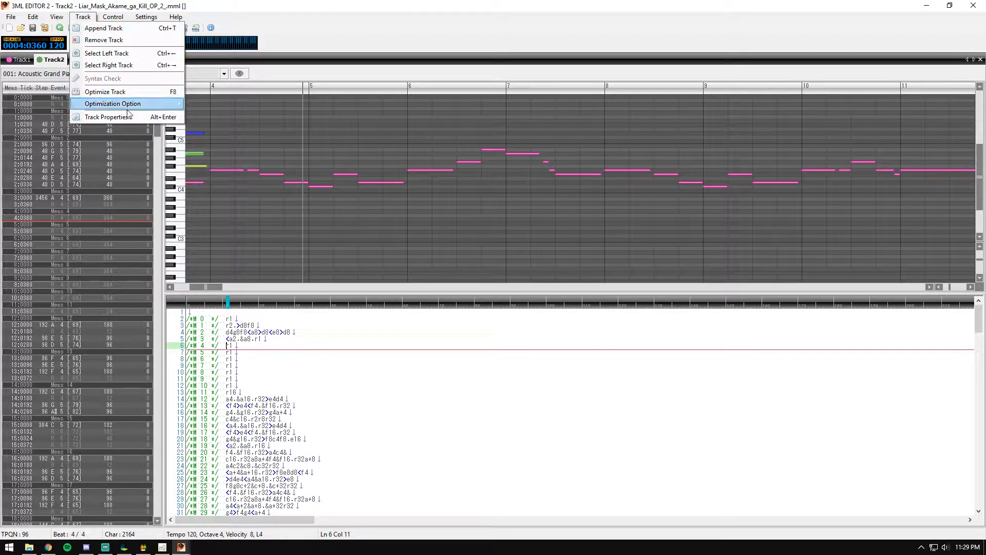
pyautogui.moveTo(151, 104)
pyautogui.click(210, 105)
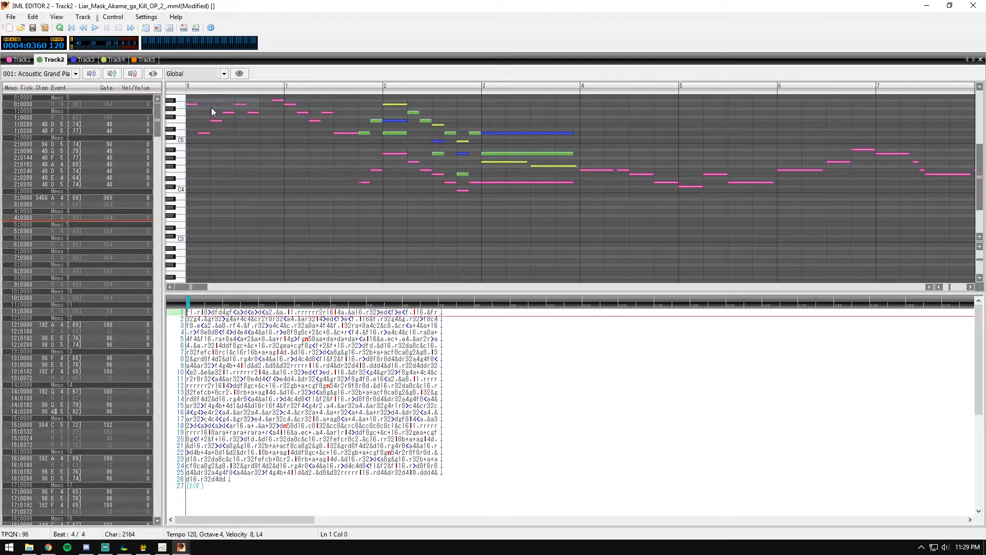
# - Insert t180 in the optimized Track2 code after the first rest following l1
pyautogui.click(313, 312)
pyautogui.click(303, 312)
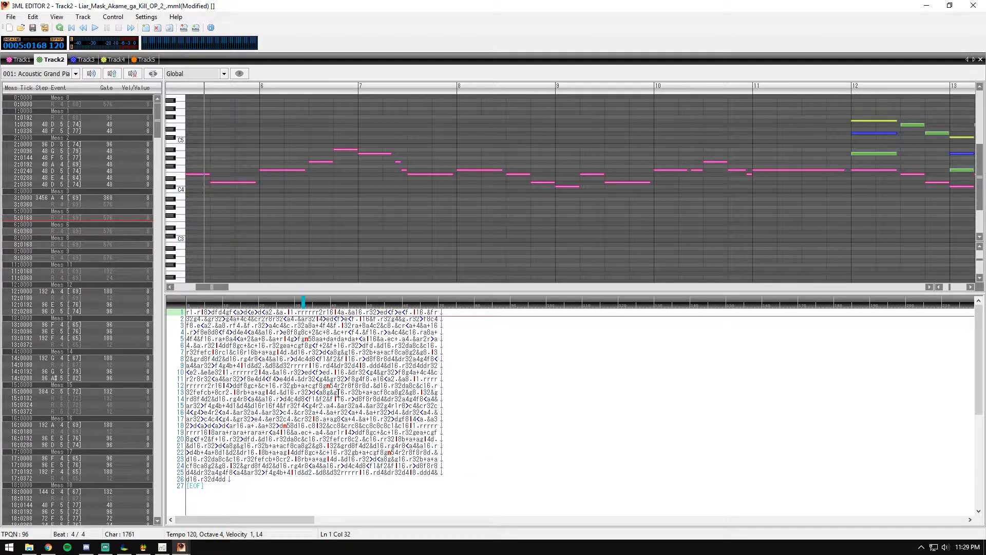
pyautogui.write('t180')
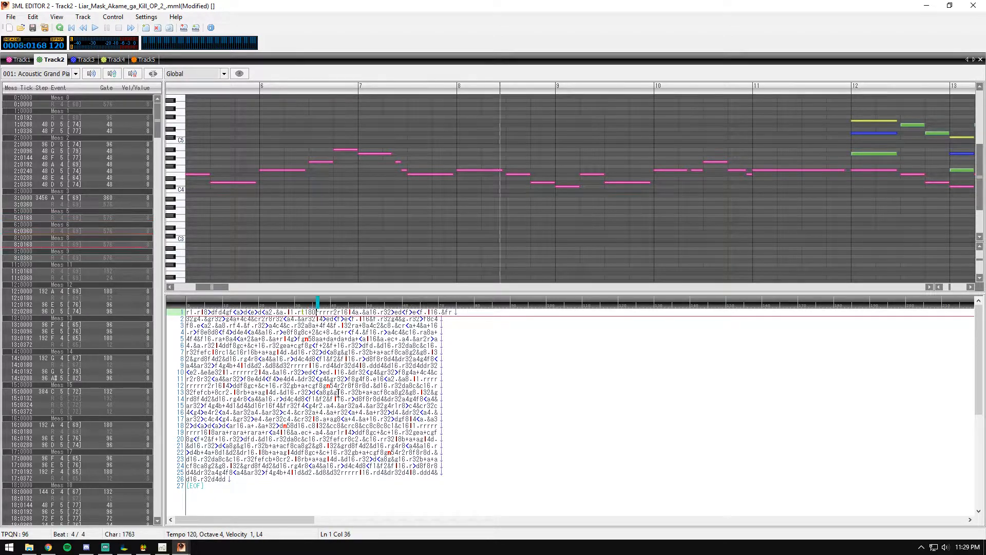
# - Set the rest directly before the t180 command in Track2 to r16
pyautogui.press('Right')
pyautogui.press('Right')
pyautogui.press('Left')
pyautogui.press('Left')
pyautogui.press('Left')
pyautogui.press('Left')
pyautogui.press('Left')
pyautogui.press('Left')
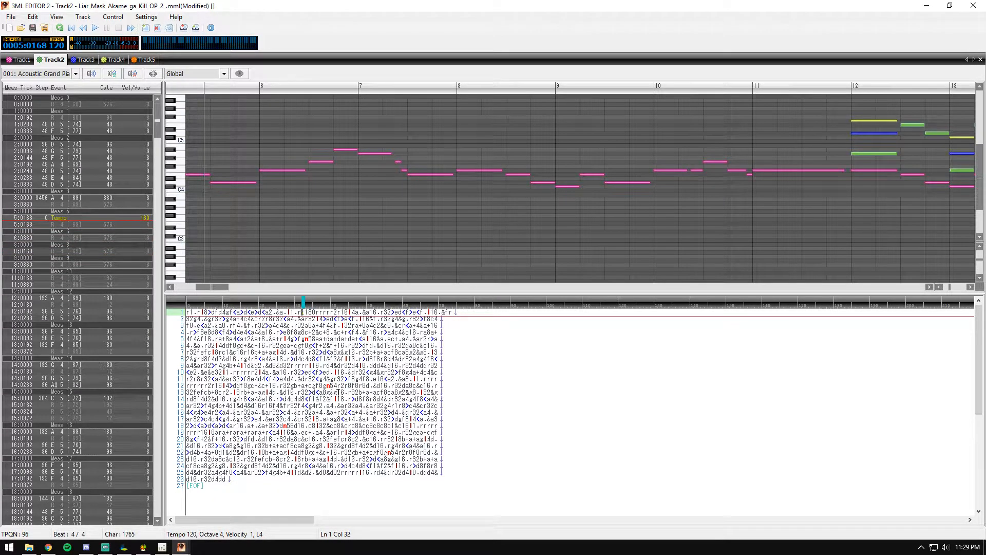
pyautogui.write('1')
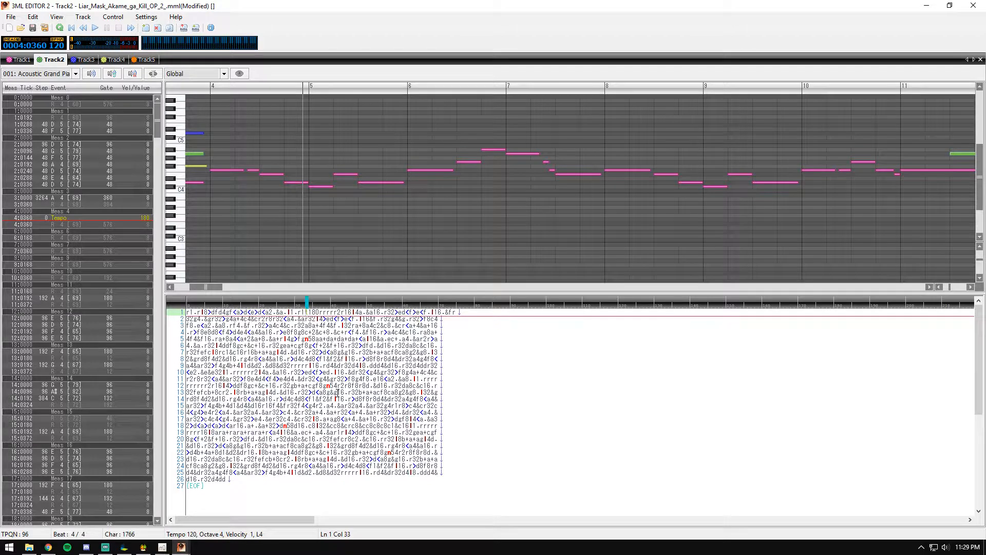
pyautogui.write('6')
# - Remove the 16 from the rest before l4 in Track2 so it uses the default length
pyautogui.press('Right')
pyautogui.press('Right')
pyautogui.press('Right')
pyautogui.press('Right')
pyautogui.press('Right')
pyautogui.press('Right')
pyautogui.press('Right')
pyautogui.press('Right')
pyautogui.press('Right')
pyautogui.press('Right')
pyautogui.press('Right')
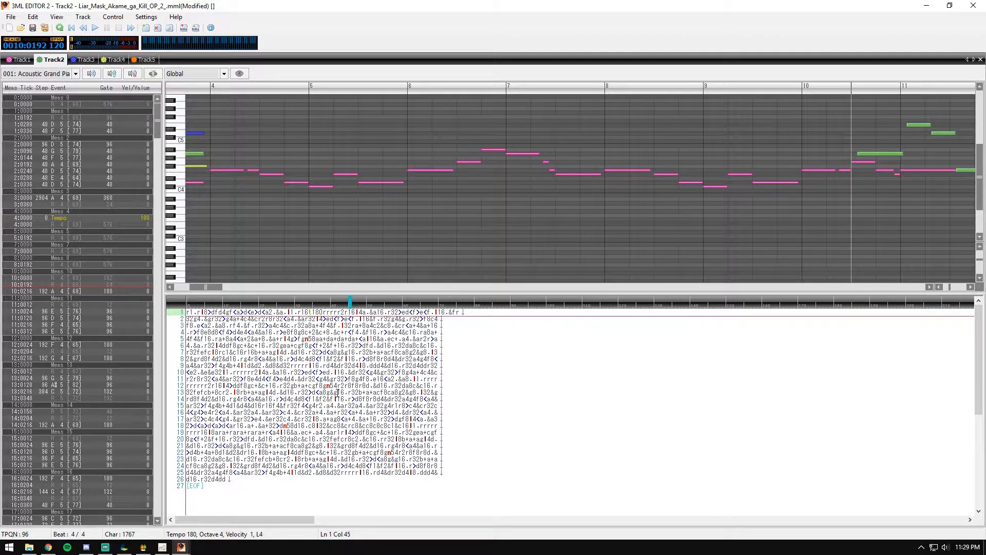
pyautogui.press('Delete')
pyautogui.press('Delete')
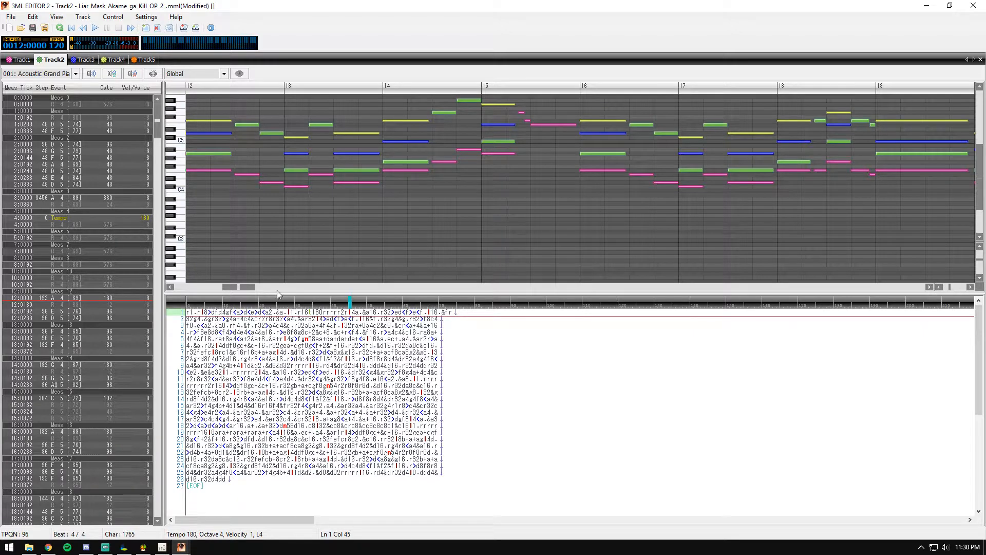
# - Look over the edited Track2 around measure 12 and switch to MapleStory 2's Compose window
pyautogui.moveTo(251, 286); pyautogui.dragTo(238, 288)
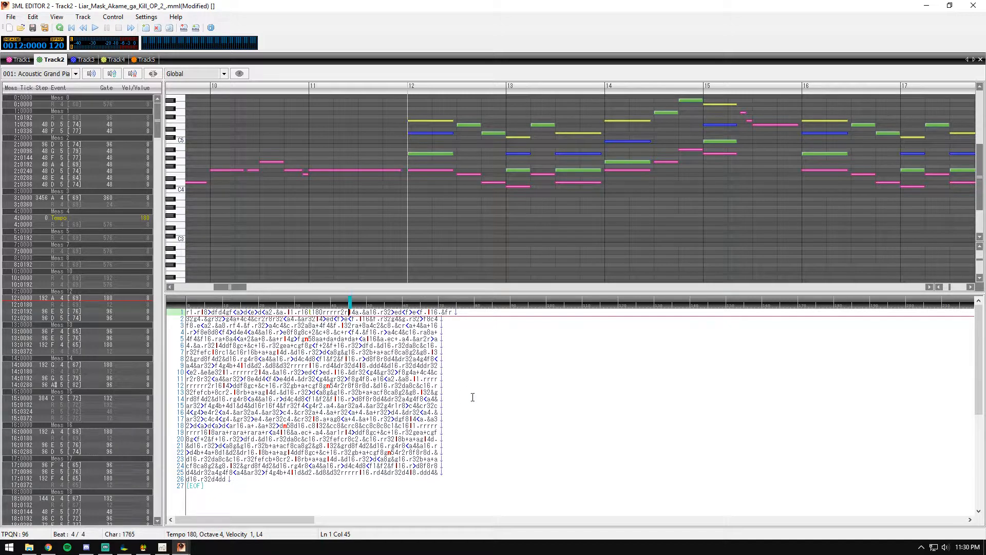
pyautogui.click(950, 5)
pyautogui.click(563, 106)
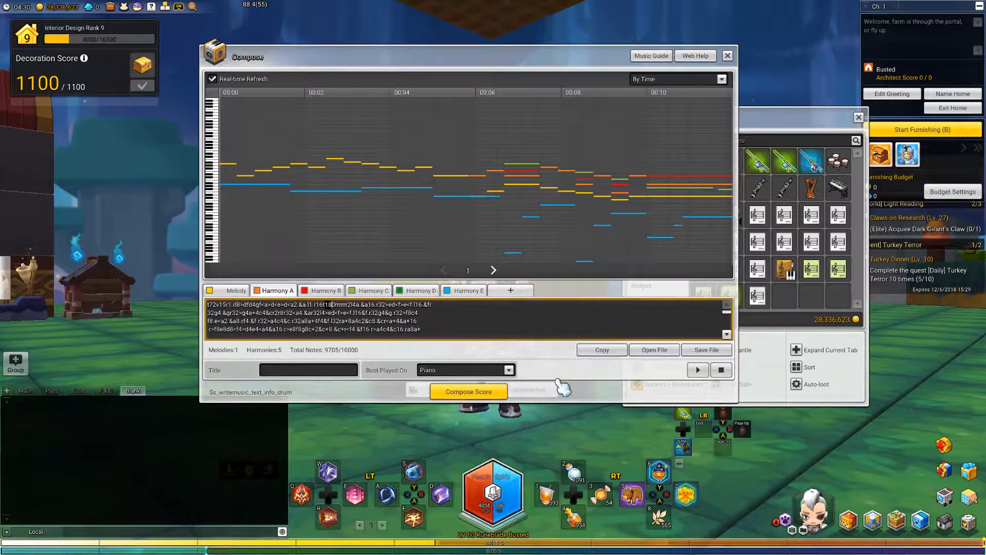
pyautogui.click(596, 355)
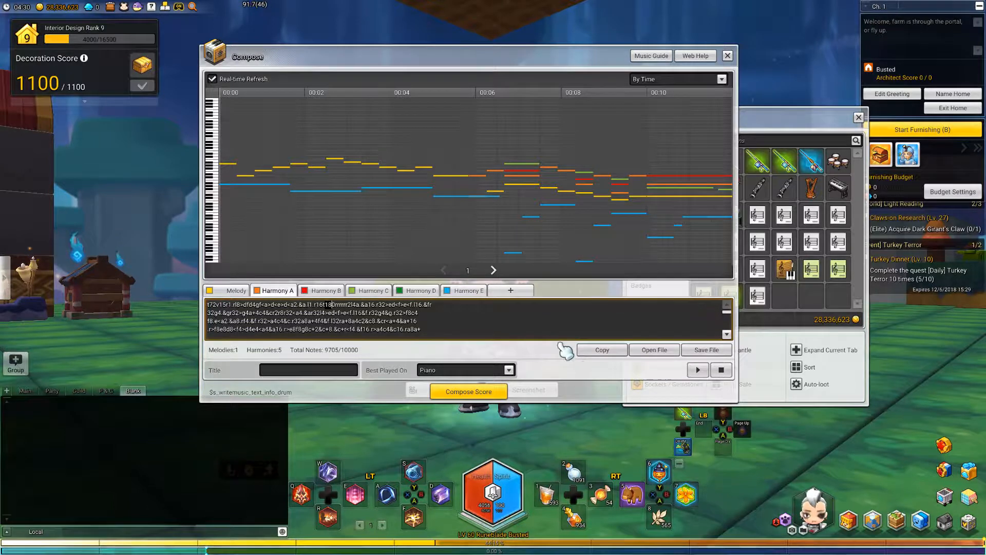
# - View the in-game Music Guide from the How to Compose page to the last page, return to the first page and close the guide
pyautogui.click(650, 56)
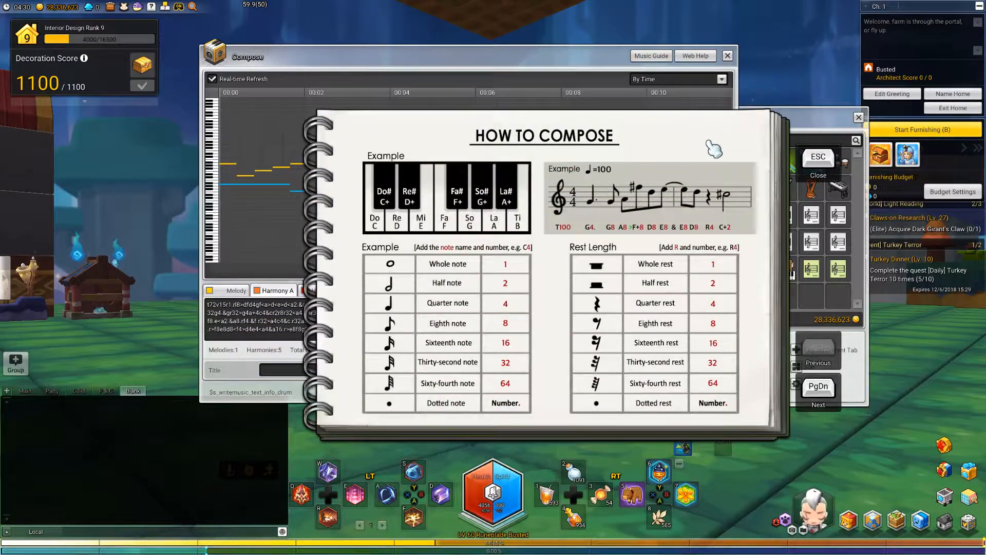
pyautogui.moveTo(716, 150); pyautogui.dragTo(511, 99)
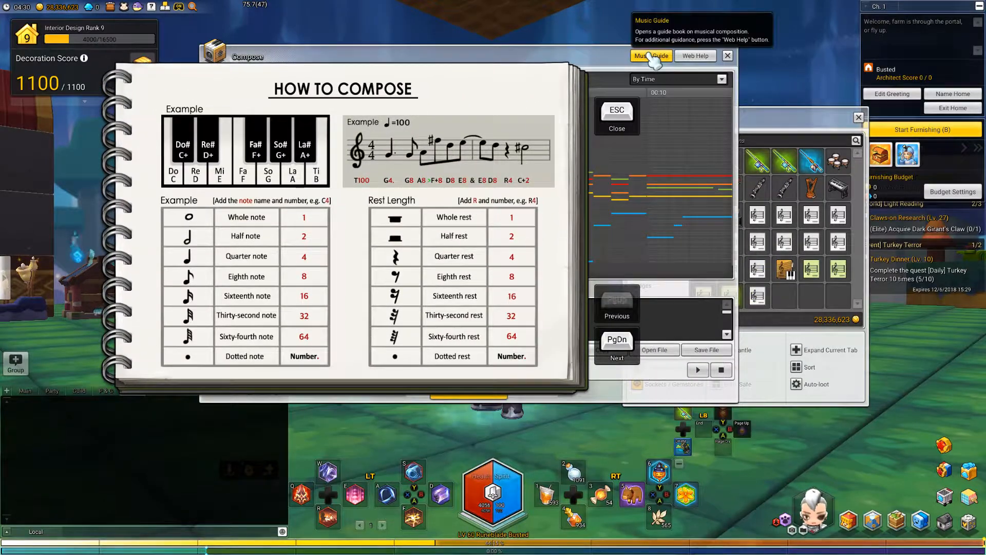
pyautogui.click(616, 340)
pyautogui.click(618, 345)
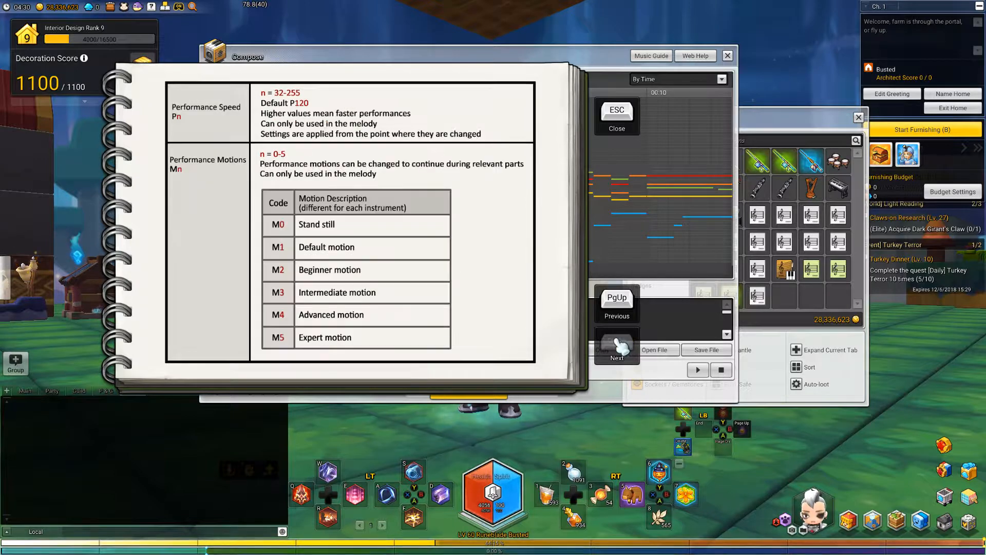
pyautogui.click(626, 307)
pyautogui.click(625, 307)
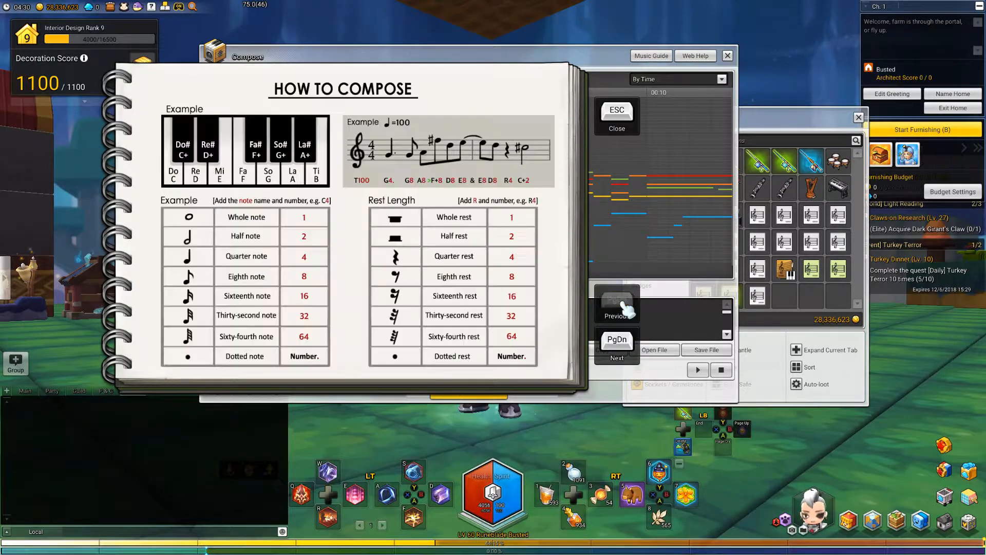
pyautogui.click(617, 113)
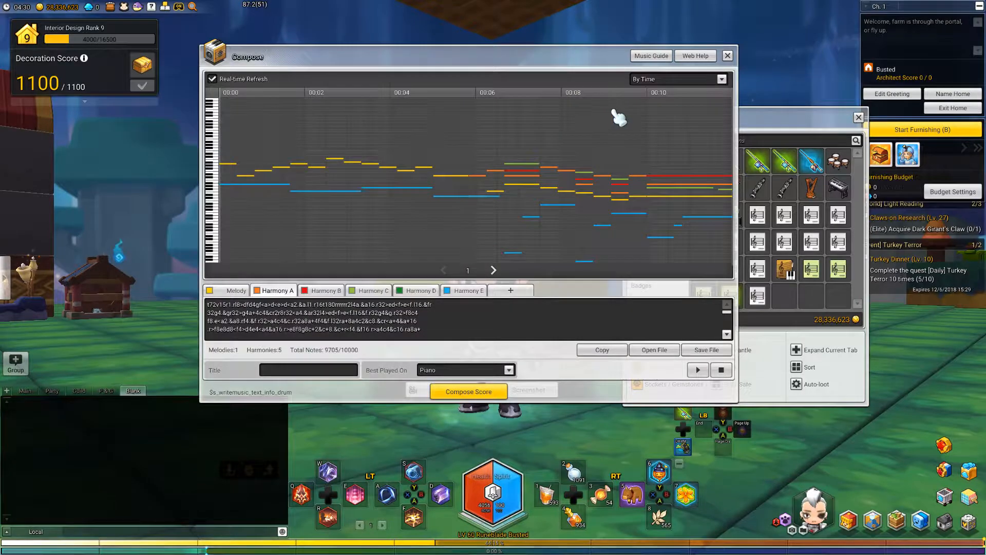
# - Open the Compose window's Web Help and read the Music Score Creation guide on note lengths, octave and tempo settings
pyautogui.click(709, 58)
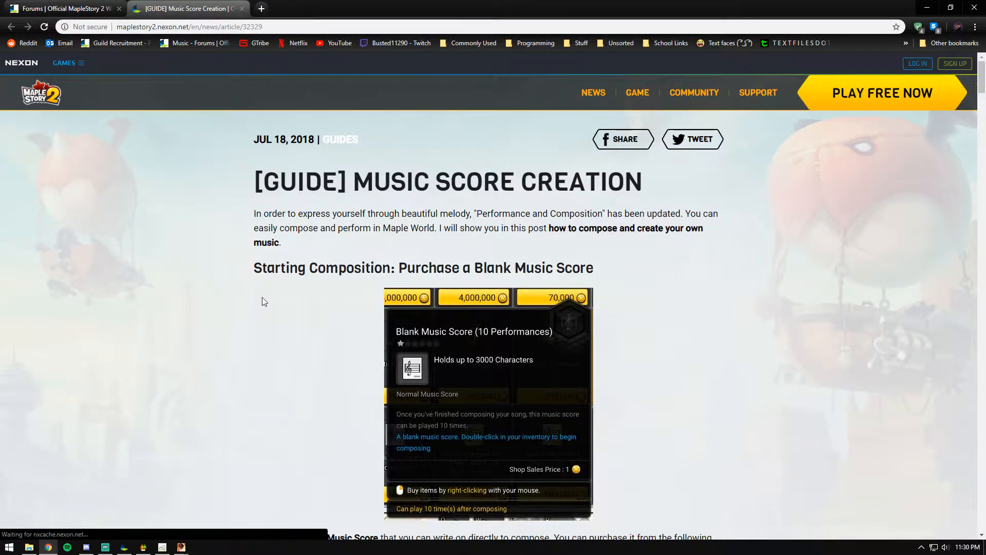
pyautogui.scroll(-6, 262, 298)
pyautogui.scroll(-18, 141, 253)
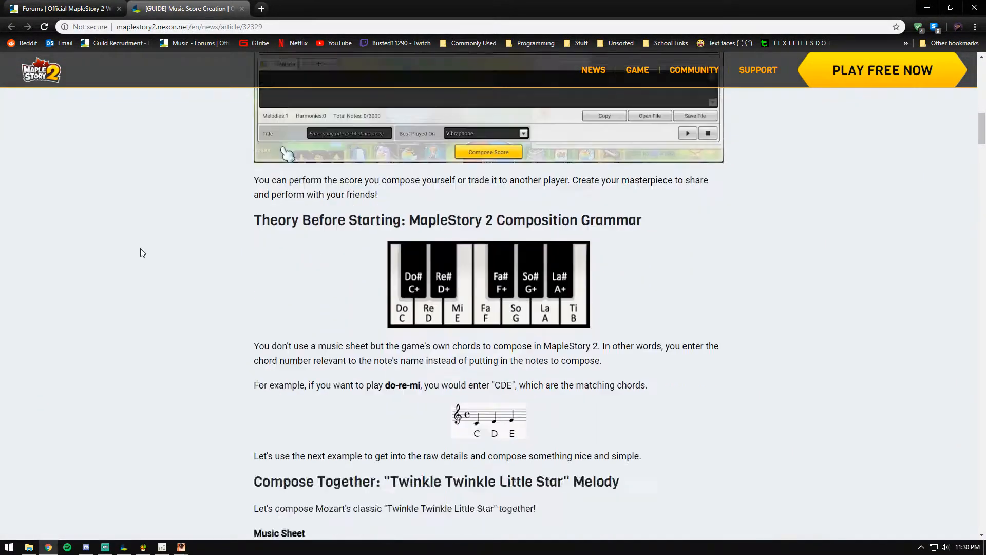
pyautogui.scroll(-12, 168, 274)
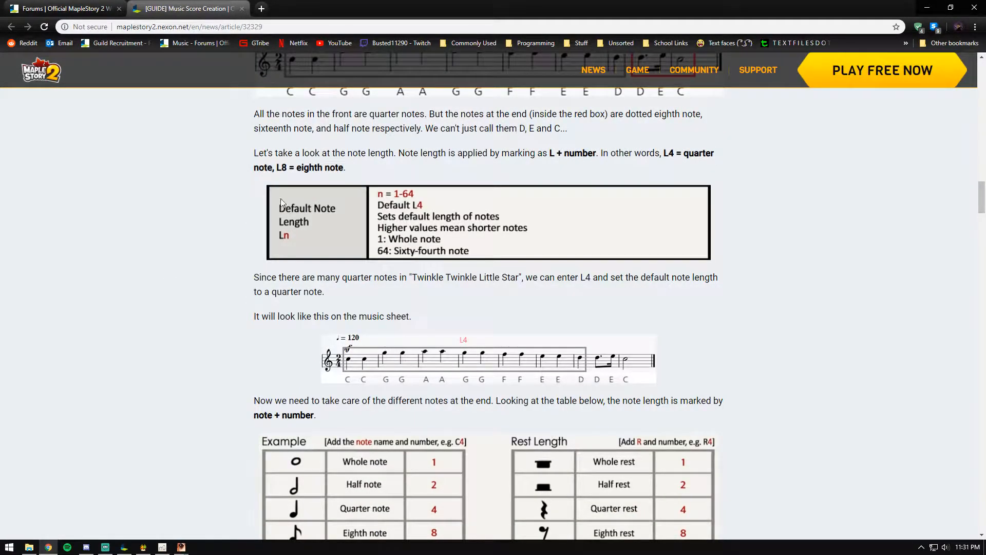
pyautogui.scroll(-4, 232, 316)
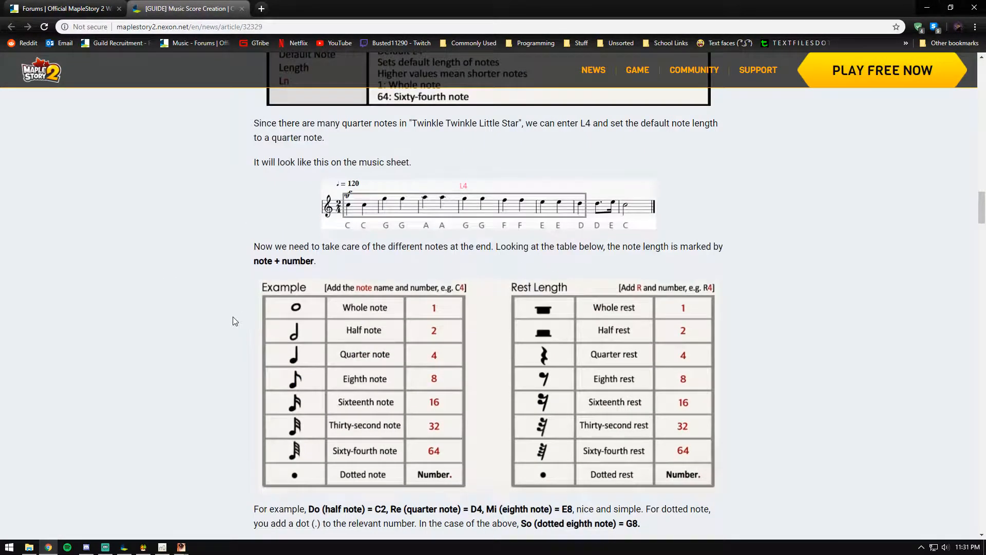
pyautogui.scroll(-8, 233, 316)
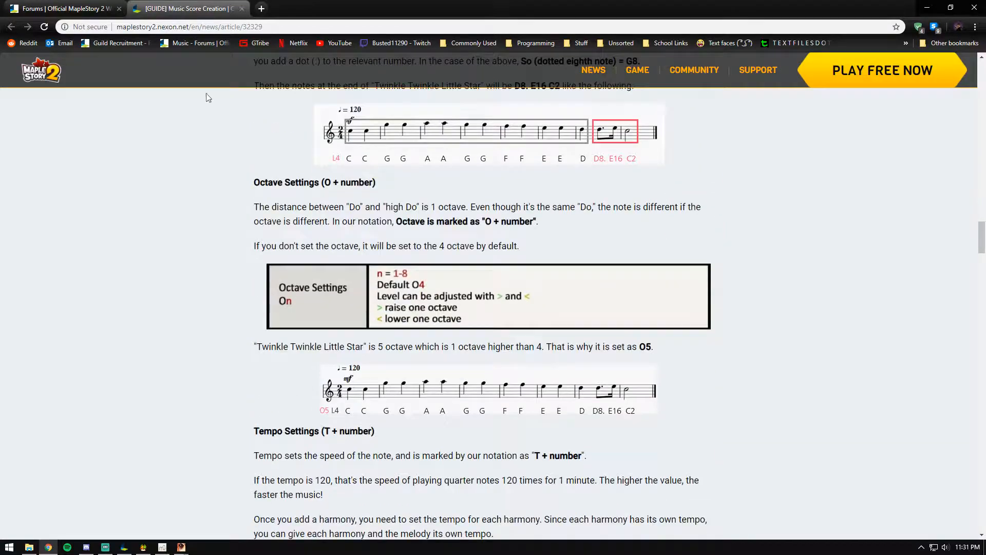
pyautogui.click(927, 7)
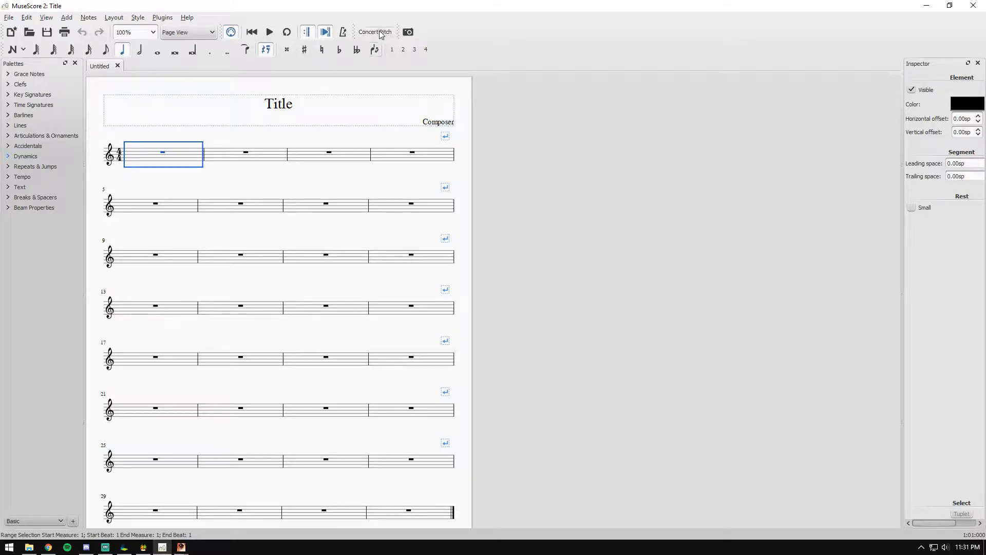
# - Look over the blank untitled score in MuseScore
pyautogui.rightClick(157, 160)
pyautogui.click(150, 158)
pyautogui.scroll(-3, 256, 467)
pyautogui.scroll(3, 236, 457)
pyautogui.scroll(3, 227, 441)
pyautogui.scroll(-6, 235, 400)
pyautogui.scroll(3, 236, 399)
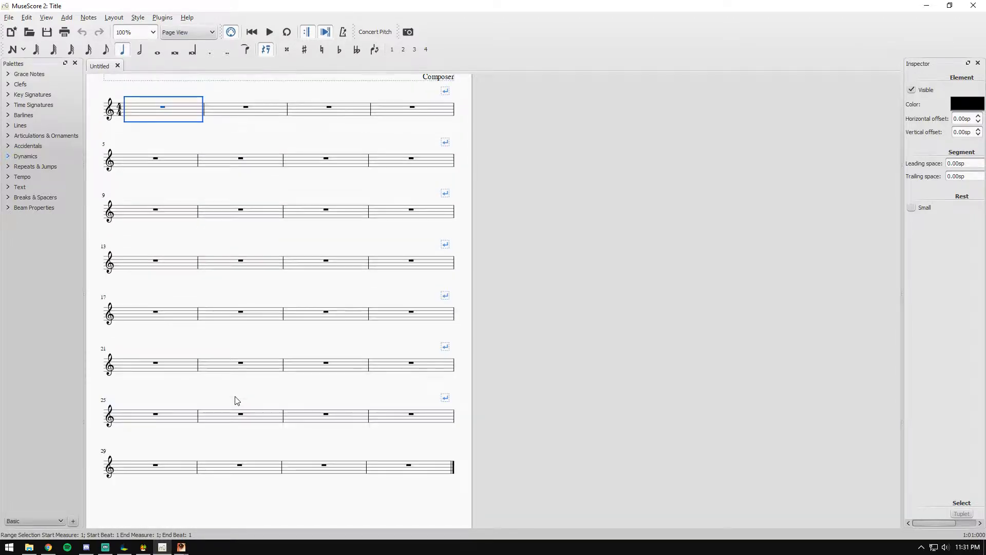
pyautogui.scroll(3, 236, 399)
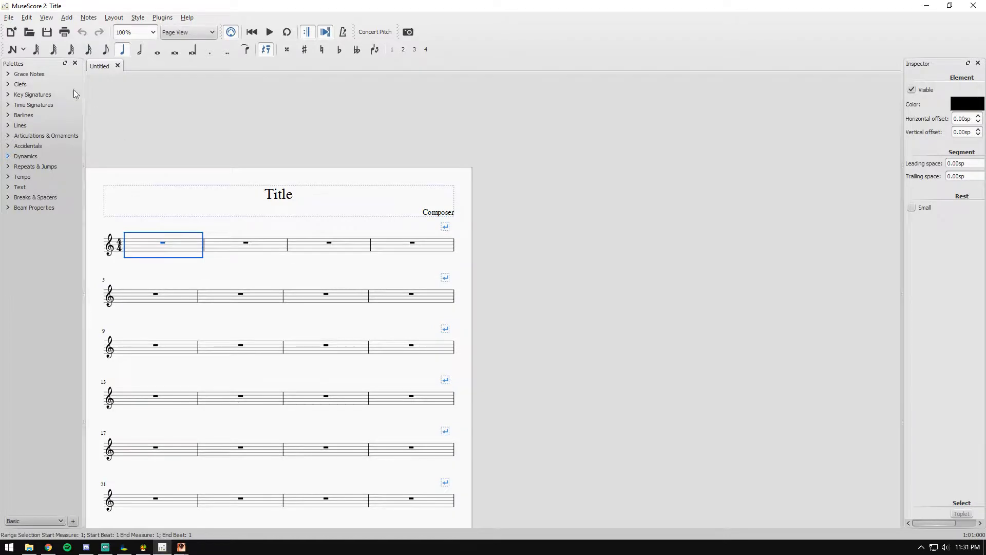
# - Open MuseScore's PDF import web page and examine the Canon_in_D_(Rock_Version).pdf entry in its list of converted files
pyautogui.click(9, 18)
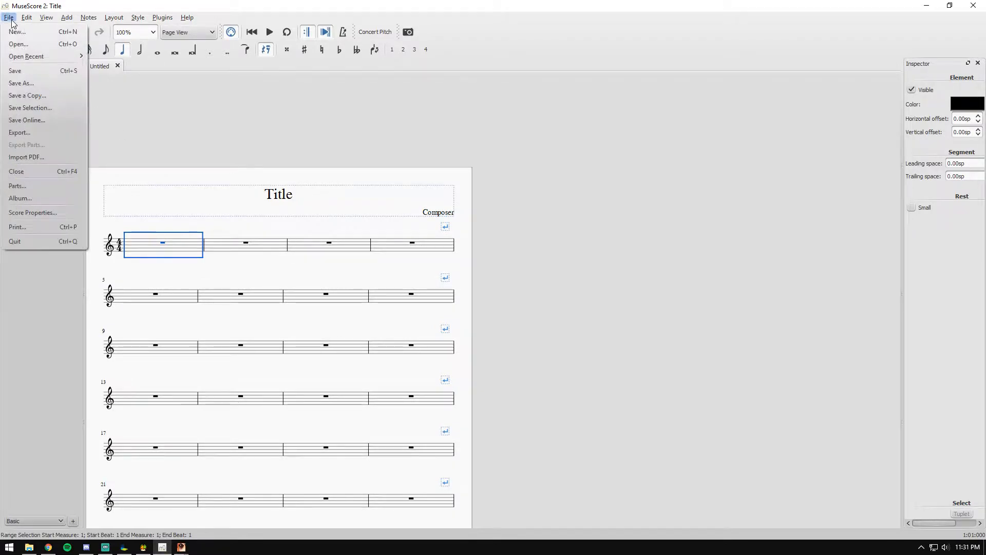
pyautogui.click(44, 160)
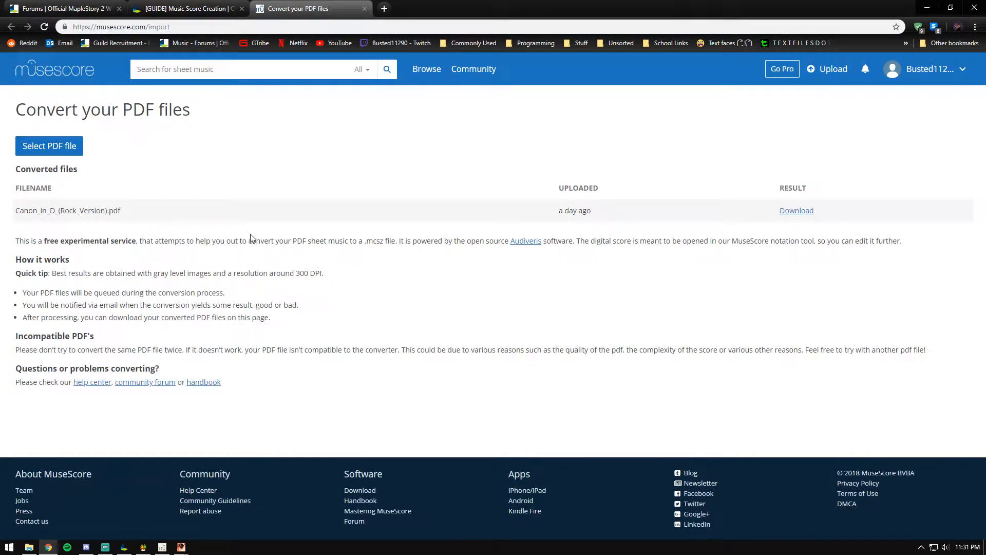
pyautogui.moveTo(37, 210); pyautogui.dragTo(267, 214)
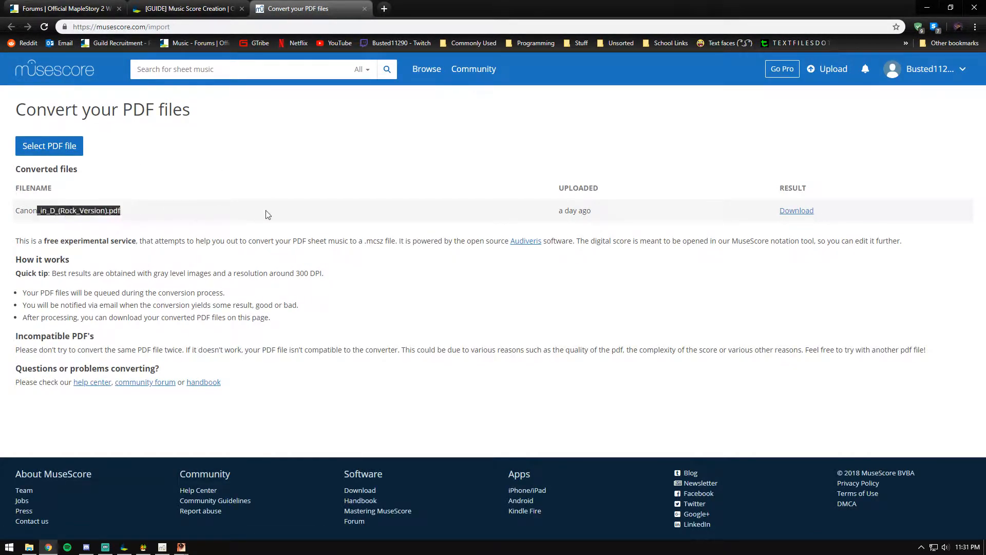
pyautogui.click(114, 216)
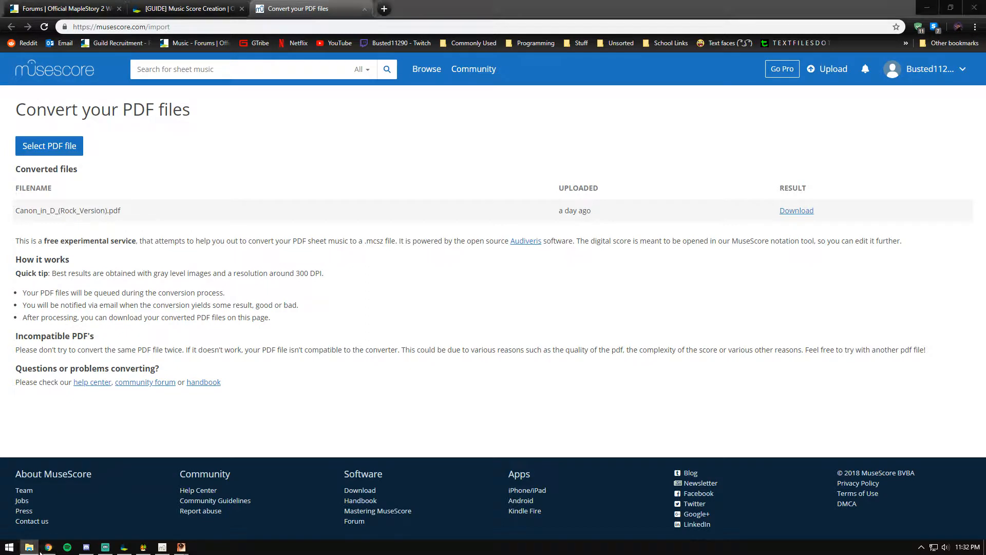
# - Arrange the browser showing Canon_in_D_(Rock_Version).pdf and the MuseScore window side by side
pyautogui.moveTo(47, 549)
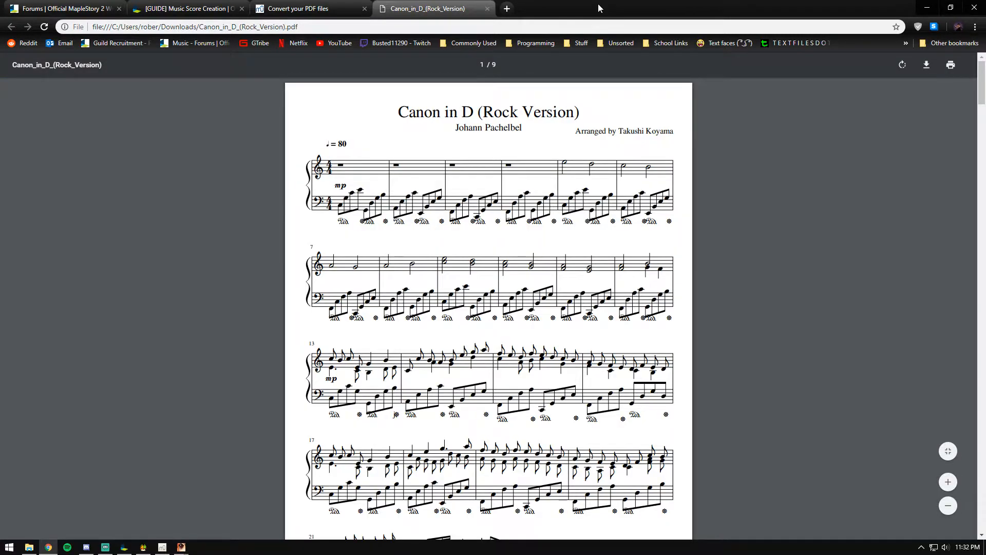
pyautogui.moveTo(598, 8); pyautogui.dragTo(984, 15)
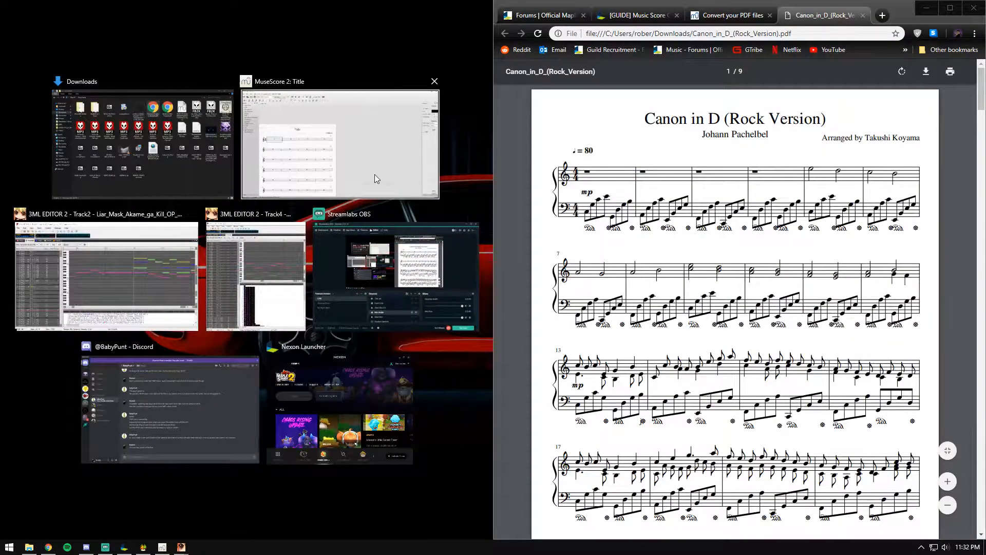
pyautogui.click(375, 175)
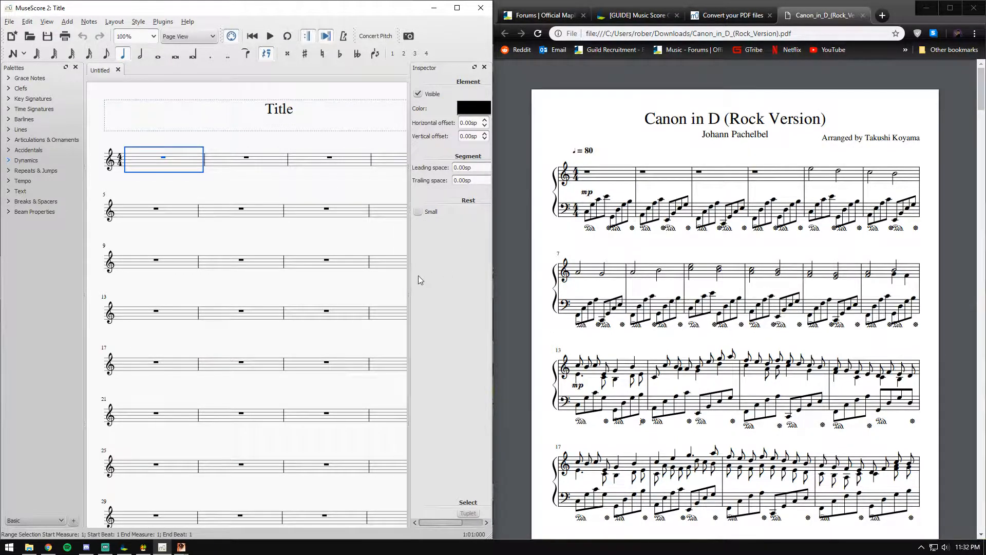
# - Open the recently used .mscz file with the converted Canon in D score and maximize the MuseScore window
pyautogui.click(10, 22)
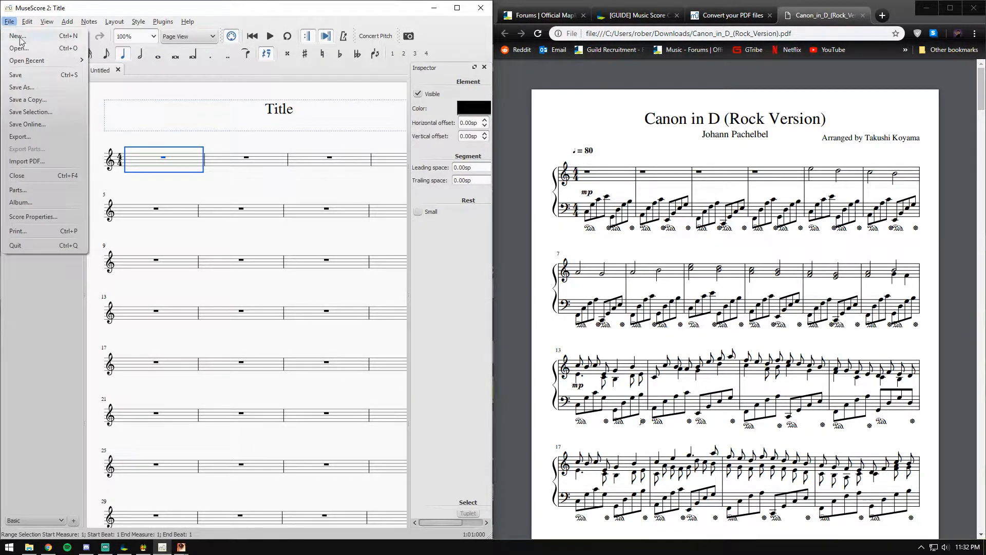
pyautogui.moveTo(46, 63)
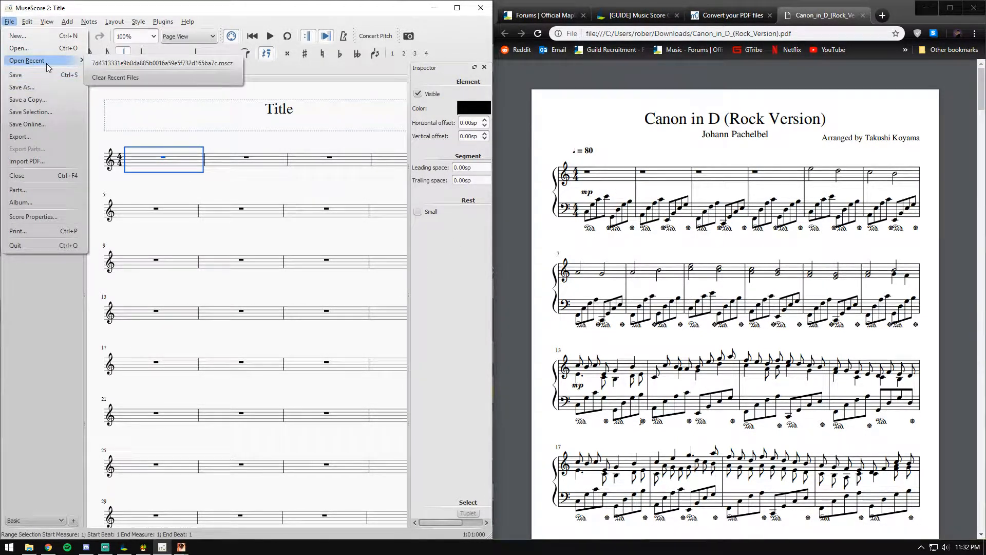
pyautogui.click(140, 63)
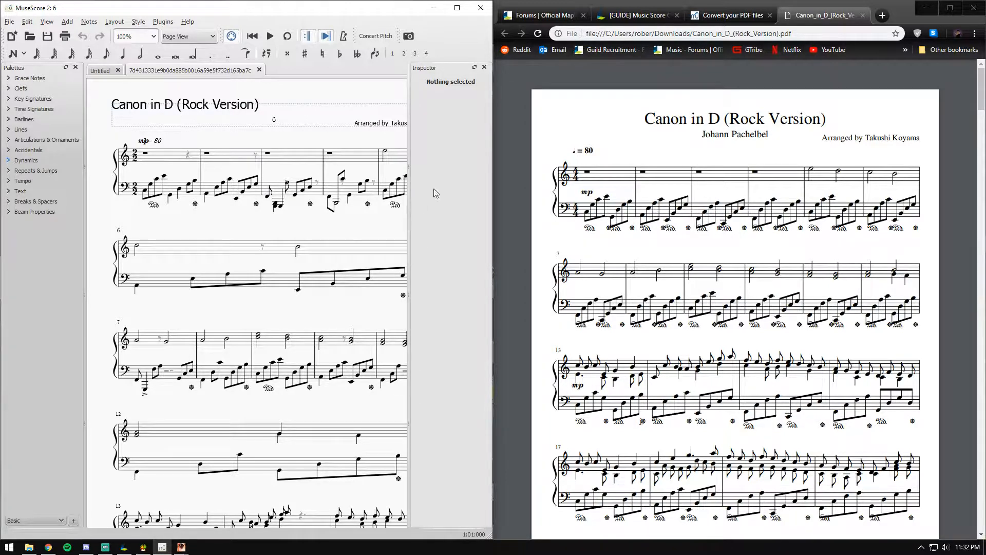
pyautogui.click(458, 7)
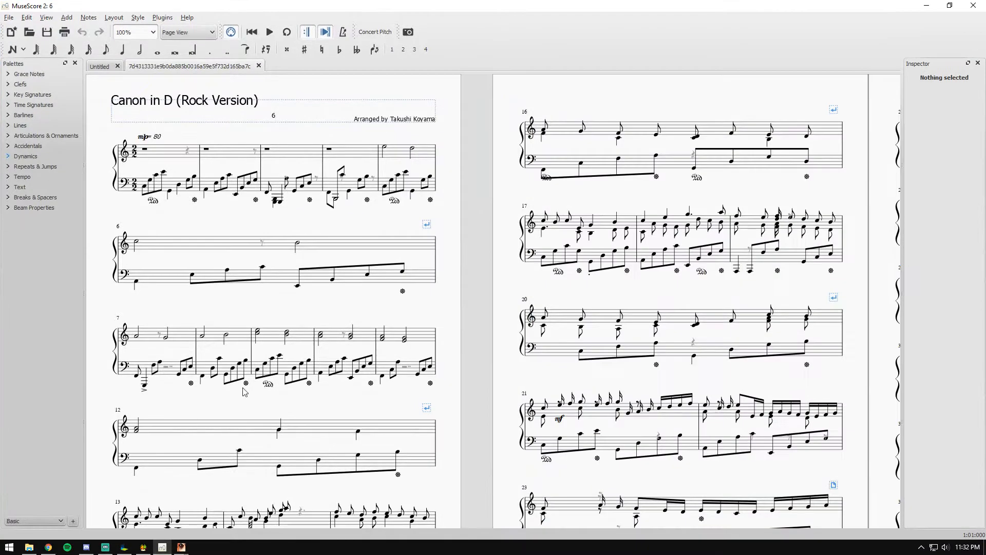
# - Compare the converted Canon in D score with the original PDF, checking measures, notes and rests for conversion errors
pyautogui.click(49, 546)
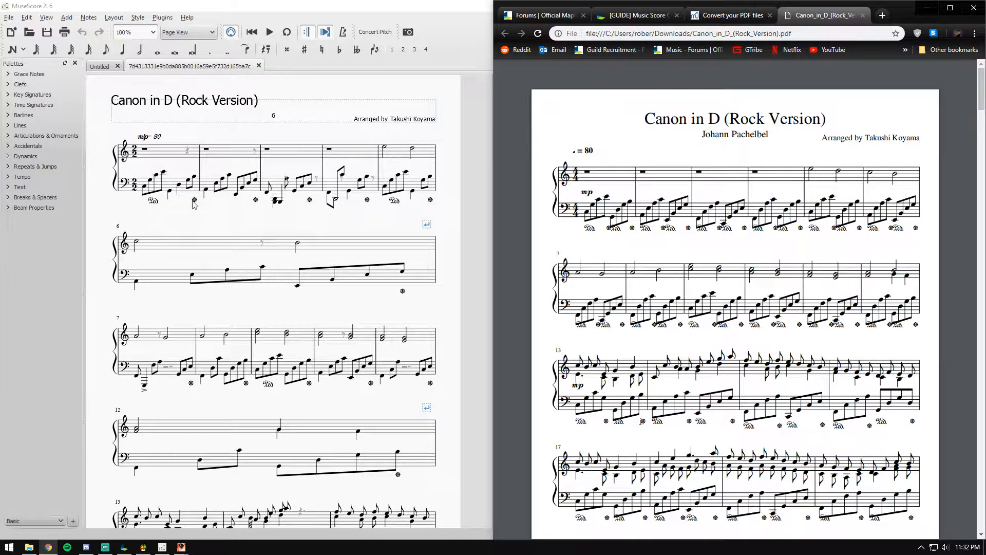
pyautogui.scroll(-3, 180, 231)
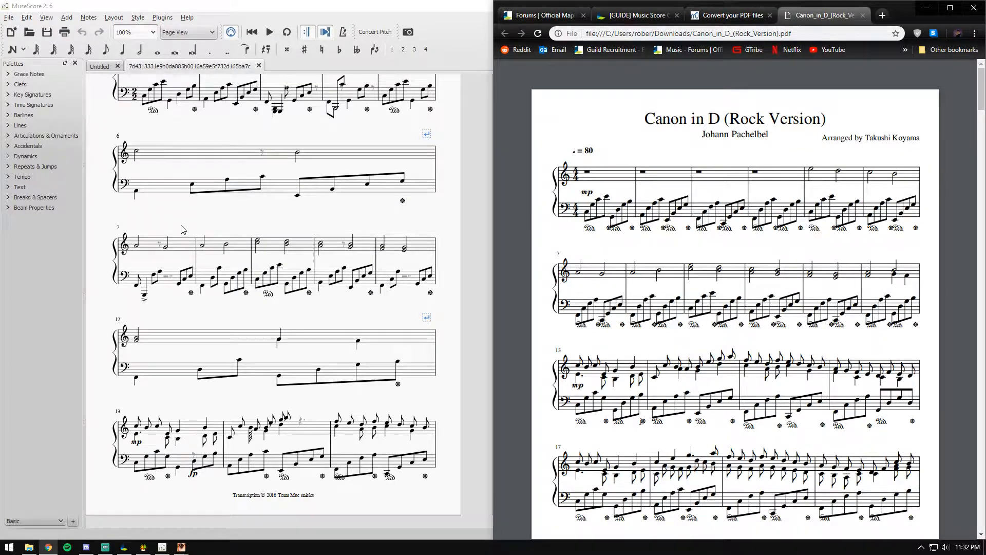
pyautogui.scroll(-6, 594, 304)
pyautogui.scroll(5, 594, 304)
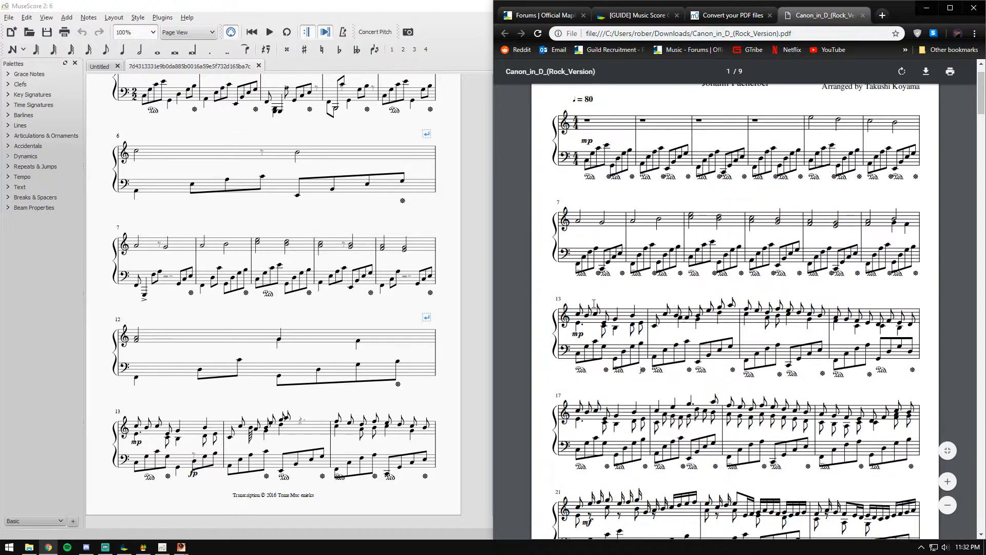
pyautogui.scroll(1, 207, 193)
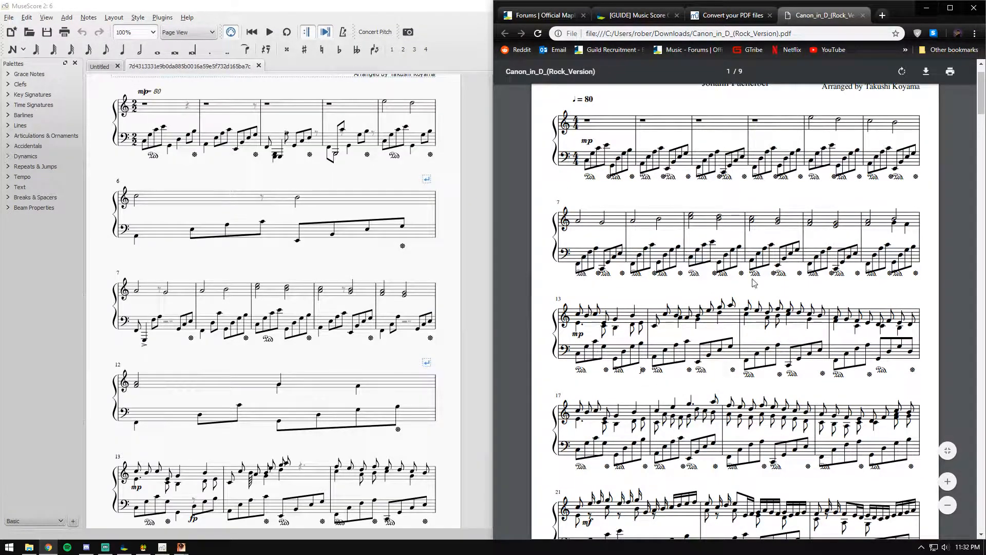
pyautogui.scroll(1, 755, 283)
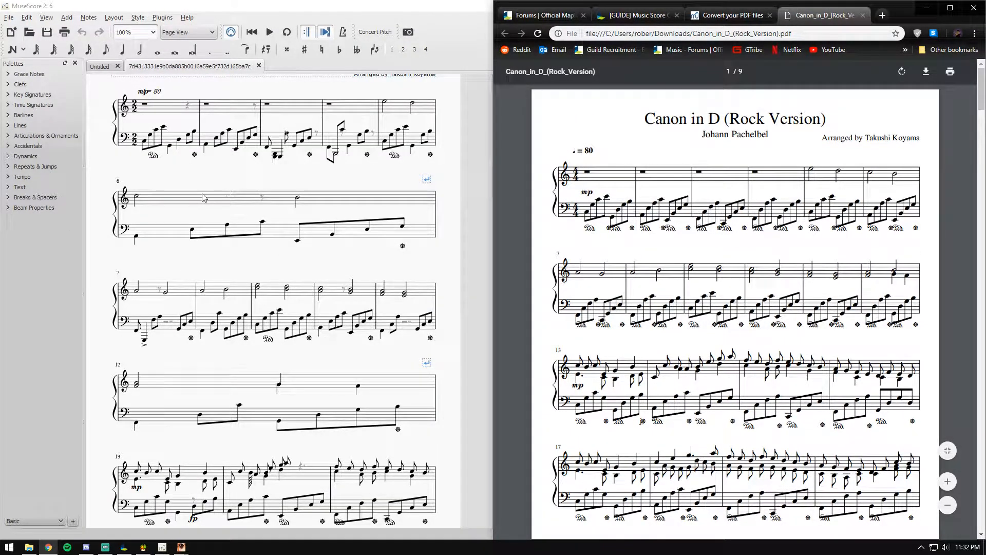
pyautogui.scroll(-2, 310, 286)
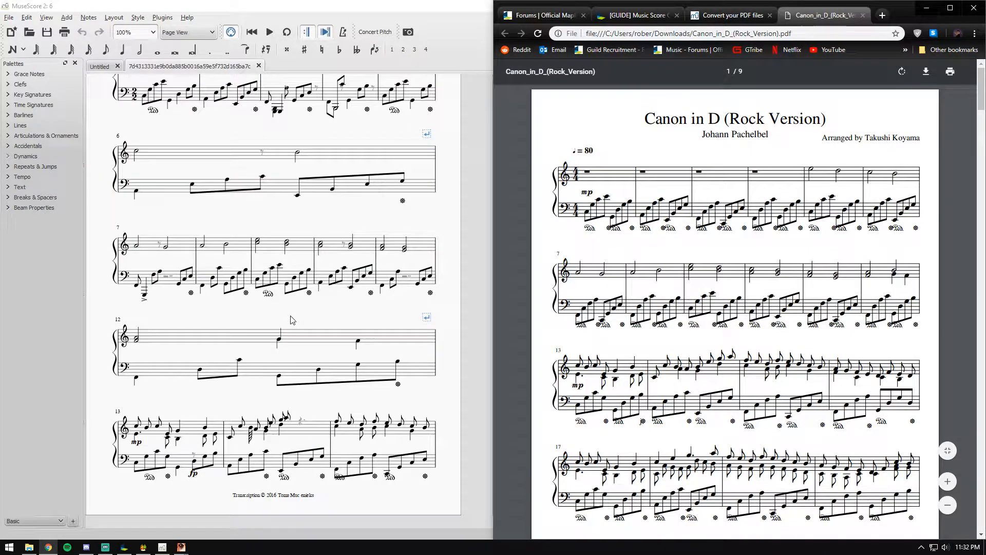
pyautogui.scroll(2, 327, 319)
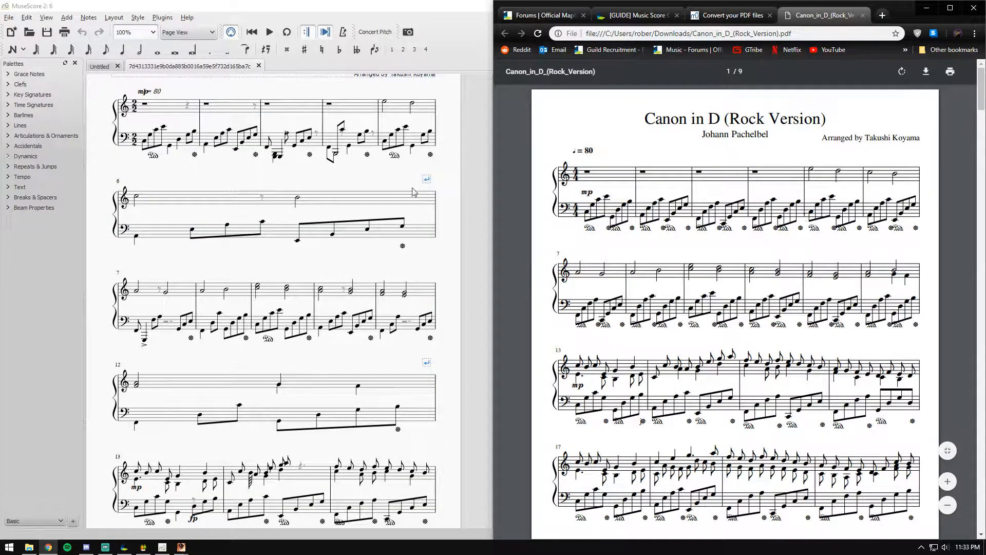
# - Move a bass note in the converted score's first measure to a lower pitch, and close that score without saving the changes
pyautogui.click(170, 144)
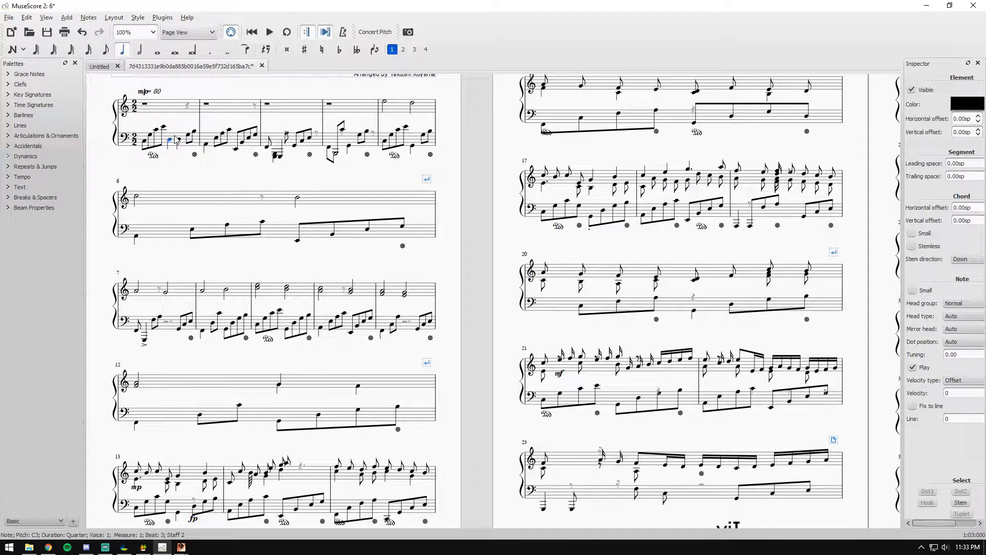
pyautogui.moveTo(169, 131); pyautogui.dragTo(178, 170)
pyautogui.click(262, 66)
pyautogui.click(494, 285)
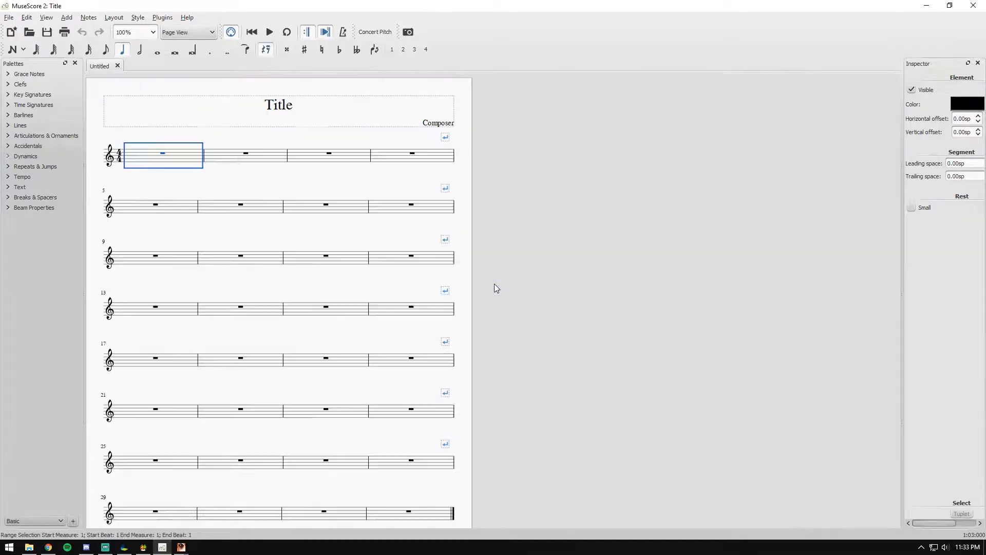
# - Examine the file formats available for exporting the untitled score, and leave the export without saving
pyautogui.click(14, 19)
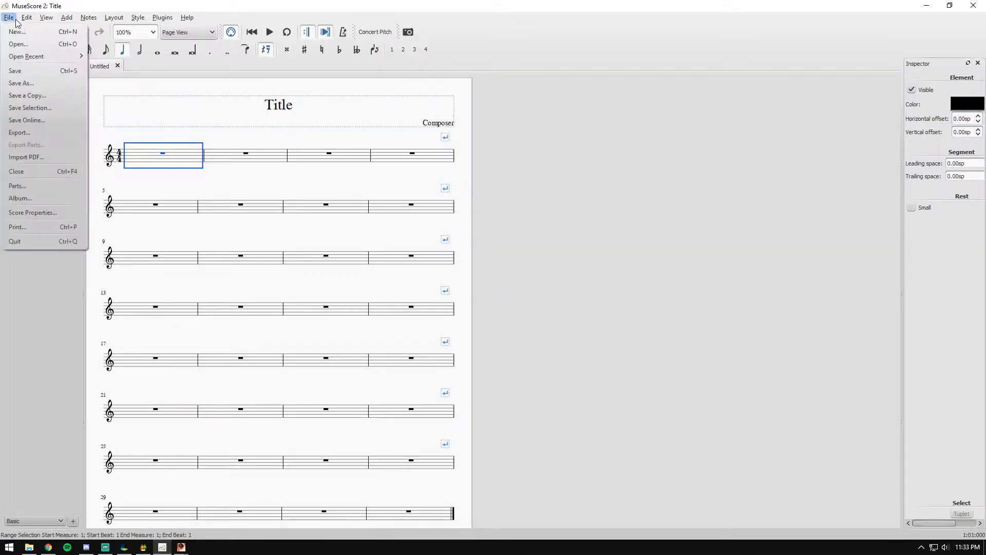
pyautogui.click(32, 132)
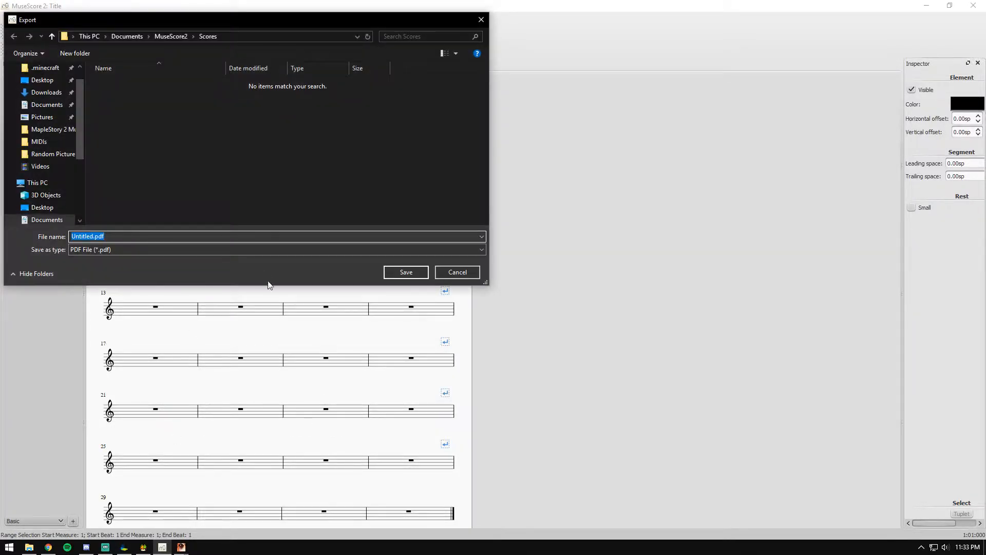
pyautogui.click(243, 250)
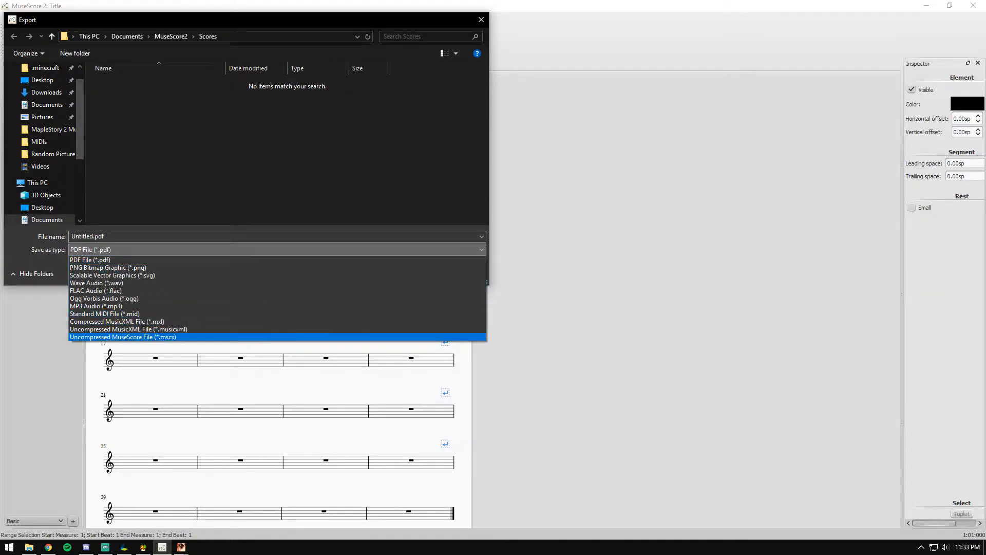
pyautogui.click(27, 412)
pyautogui.click(467, 276)
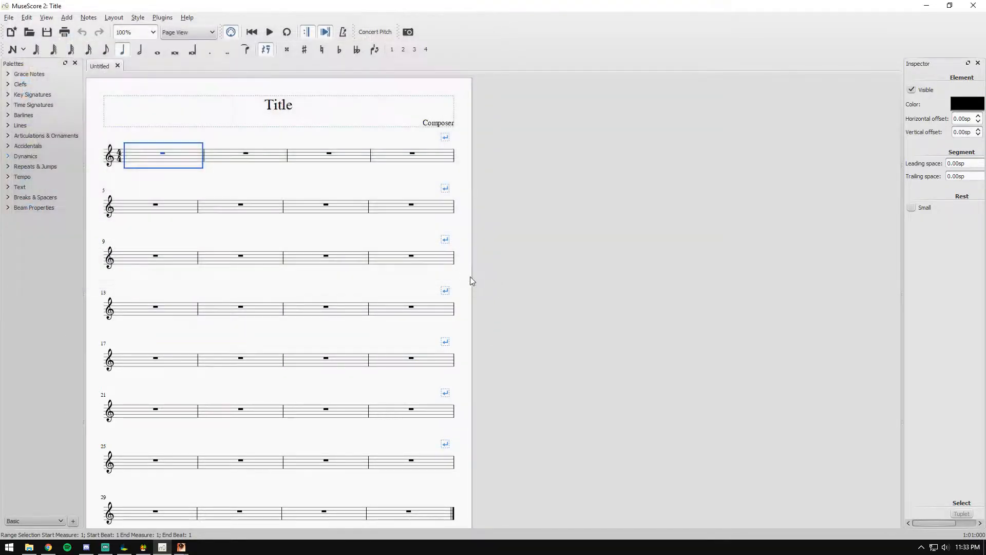
# - Minimize MuseScore, view the Liar Mask MML tracks in 3ML Editor, and minimize that editor as well
pyautogui.click(926, 5)
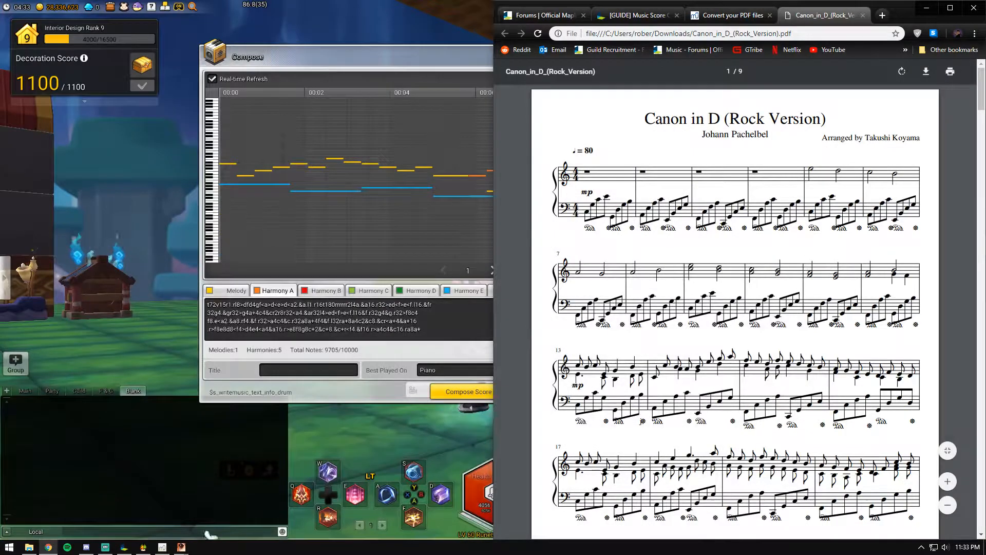
pyautogui.click(194, 520)
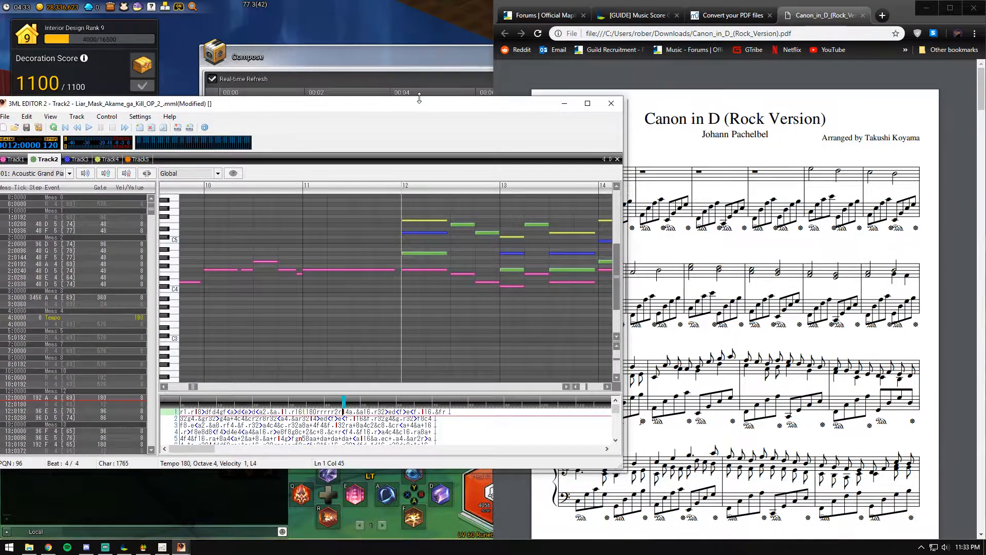
pyautogui.click(564, 104)
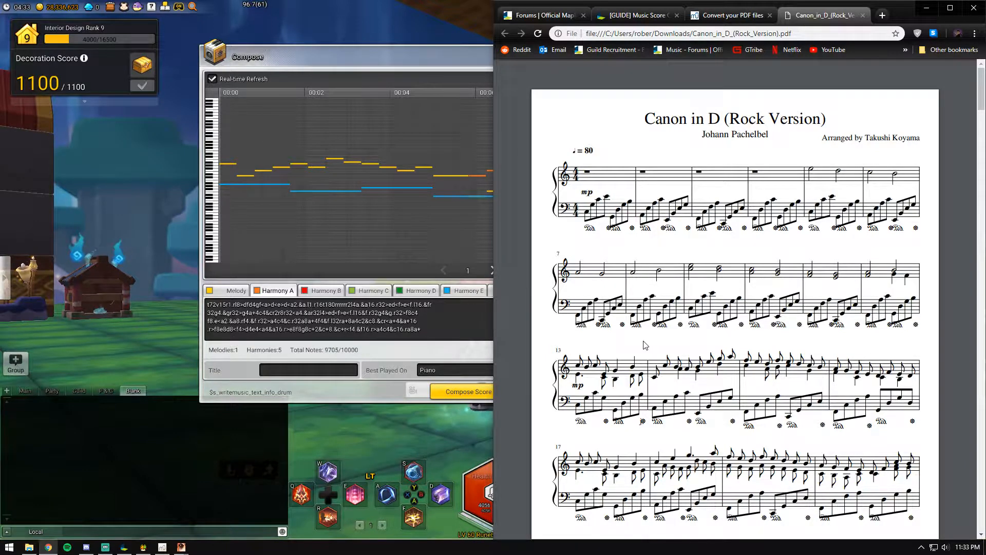
# - Switch to the MuseScore website in a maximized browser window and open the Piano hub from its sheet music library
pyautogui.click(735, 15)
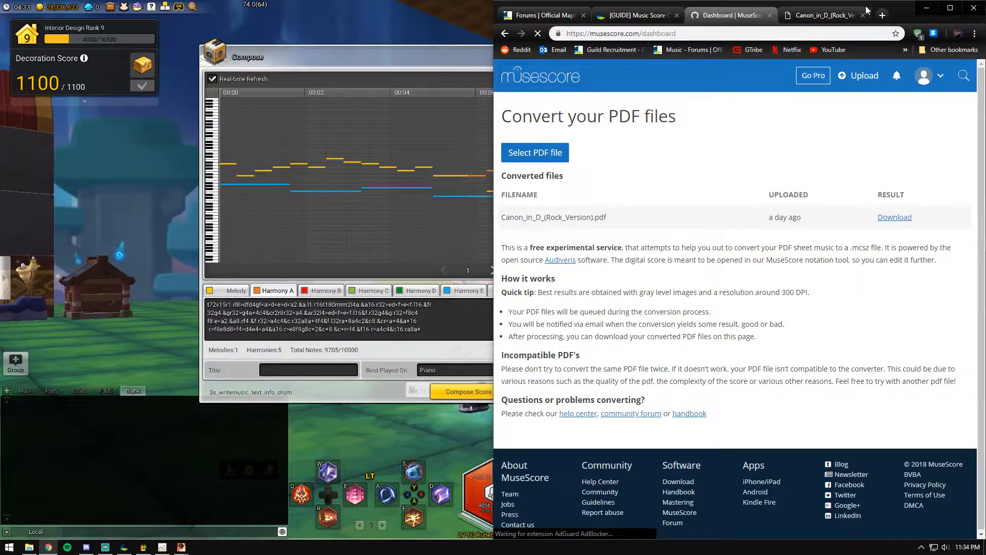
pyautogui.press('super+Up')
pyautogui.click(419, 71)
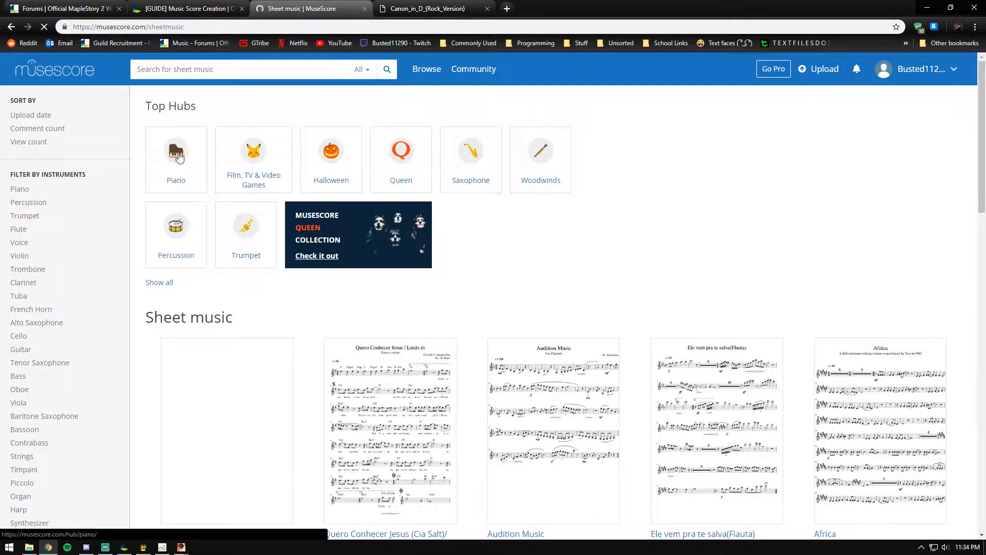
pyautogui.click(172, 184)
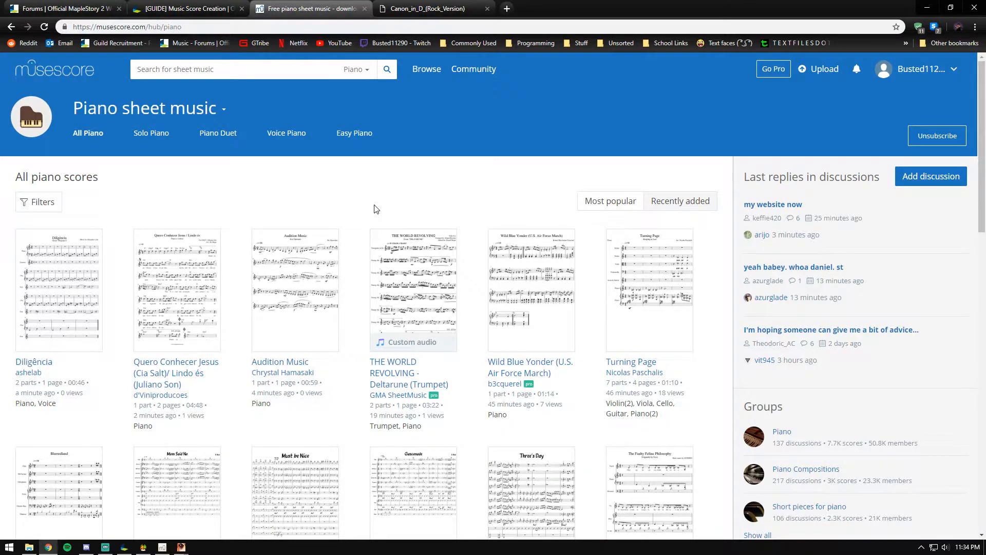
# - Look through the list of recently added piano scores
pyautogui.scroll(-6, 376, 208)
pyautogui.scroll(-2, 369, 260)
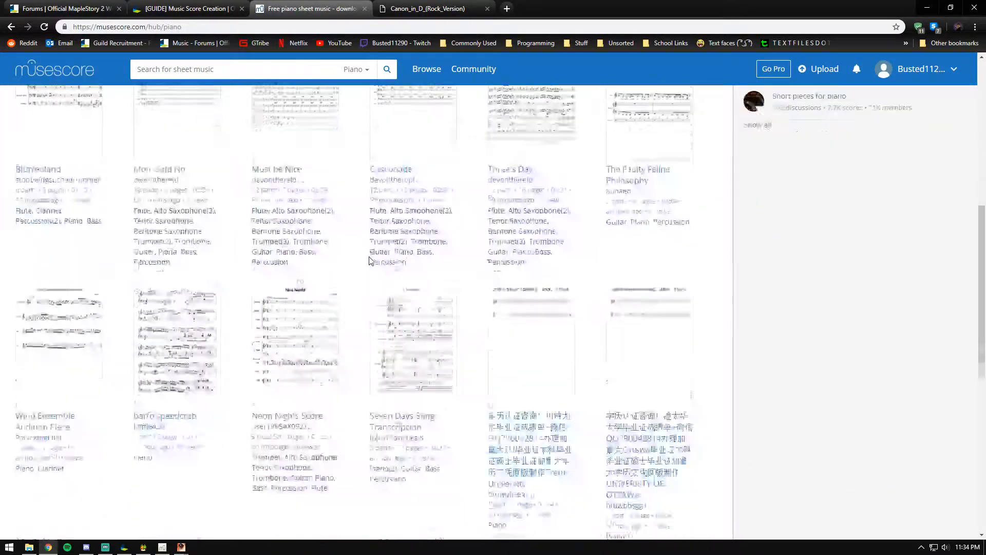
pyautogui.scroll(-4, 369, 260)
pyautogui.scroll(8, 406, 400)
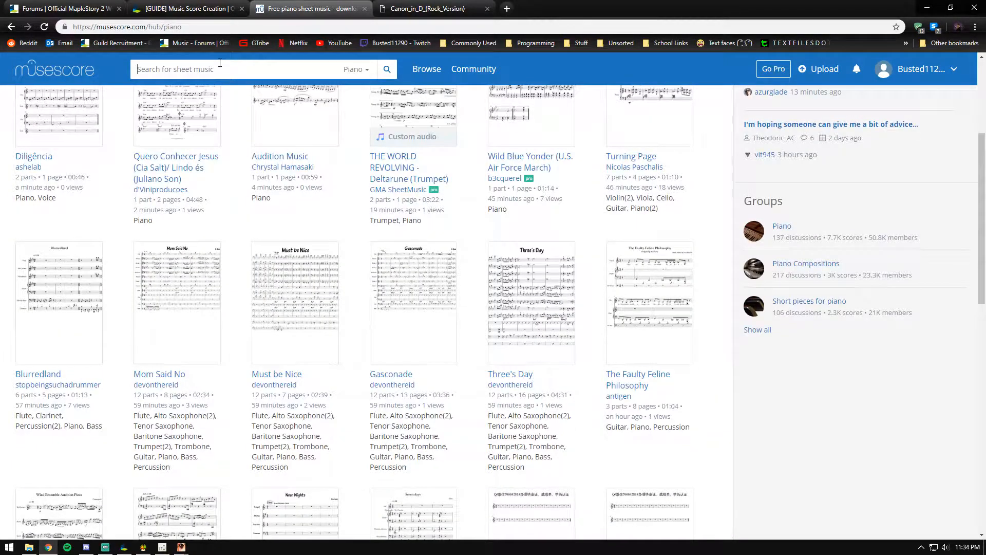
pyautogui.scroll(4, 252, 220)
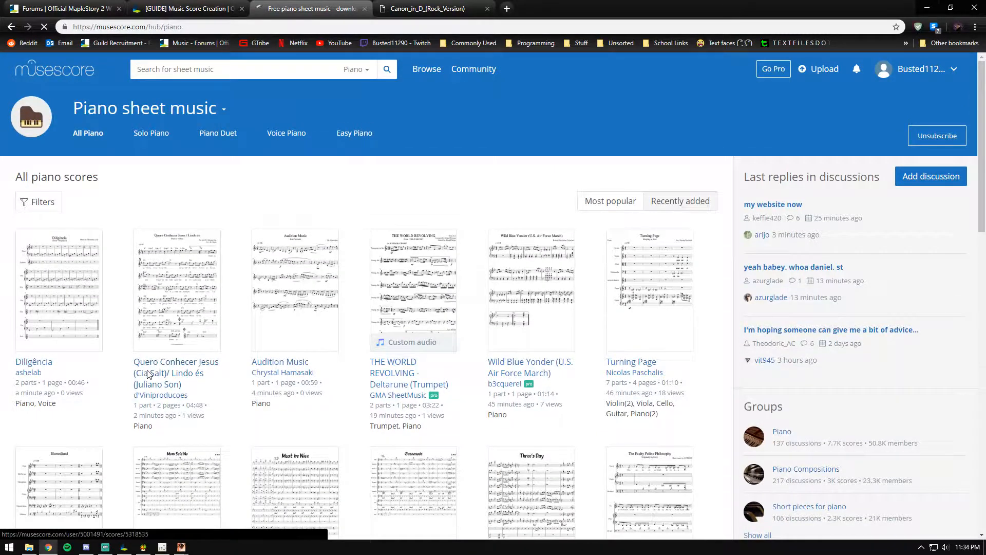
# - Open the Quero Conhecer Jesus / Lindo és score, try its playback, and view the available download formats without downloading
pyautogui.click(148, 377)
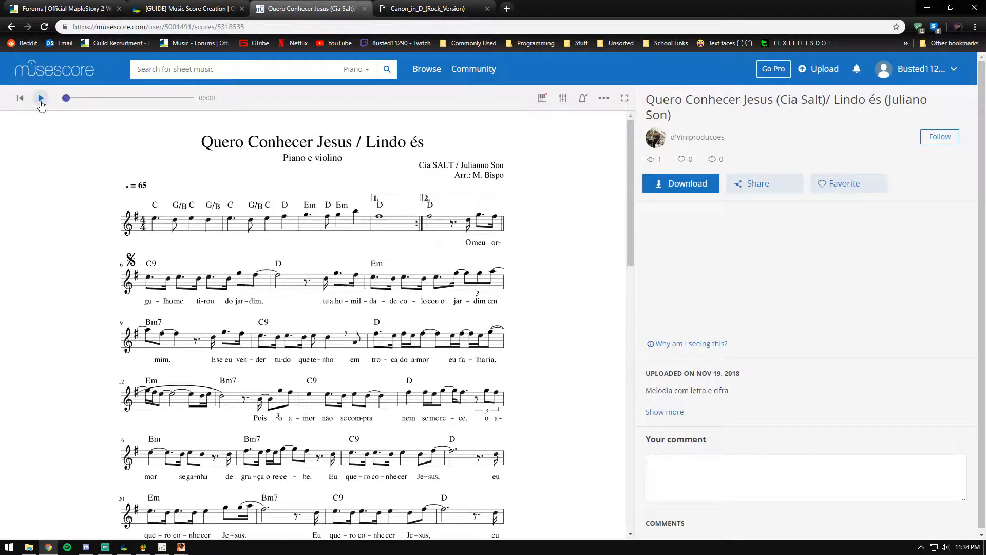
pyautogui.click(41, 103)
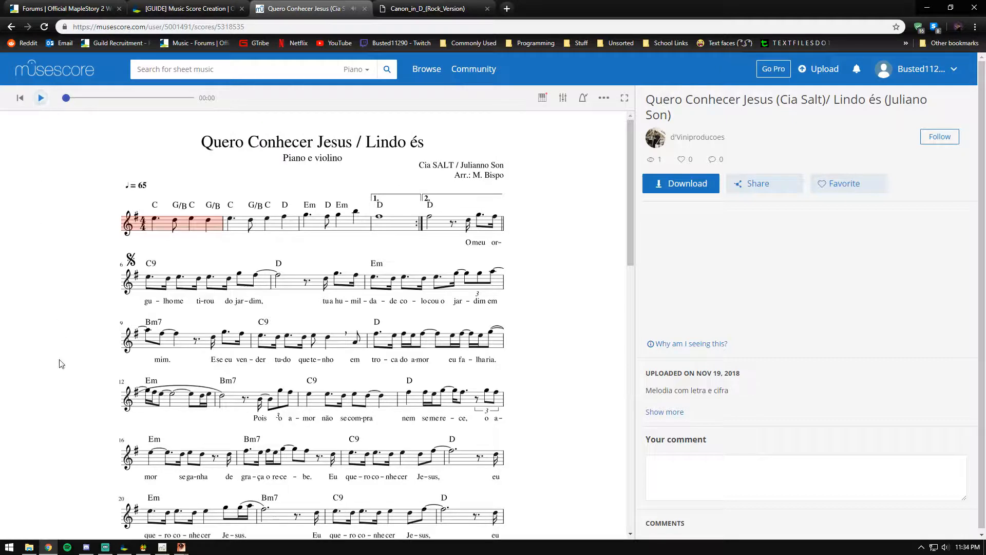
pyautogui.click(687, 185)
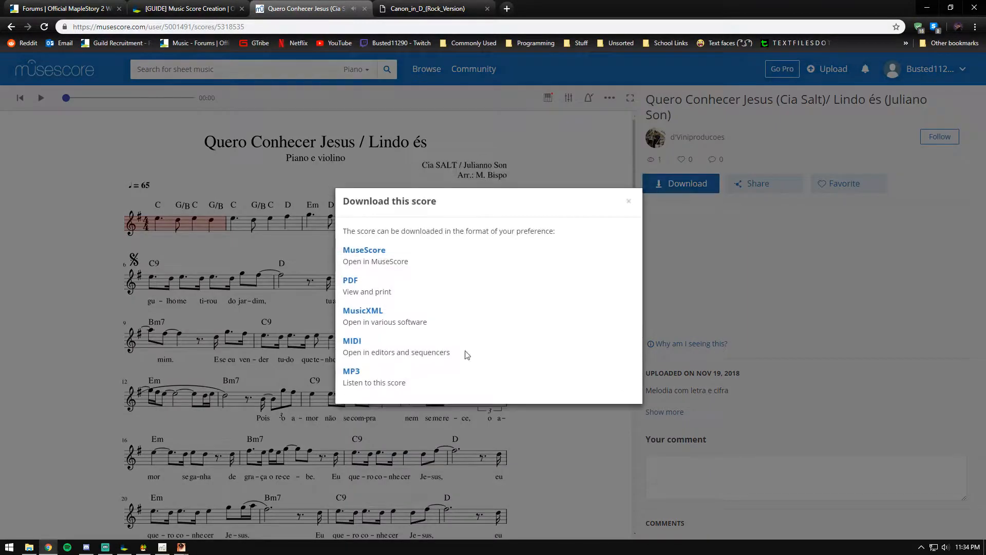
pyautogui.click(828, 310)
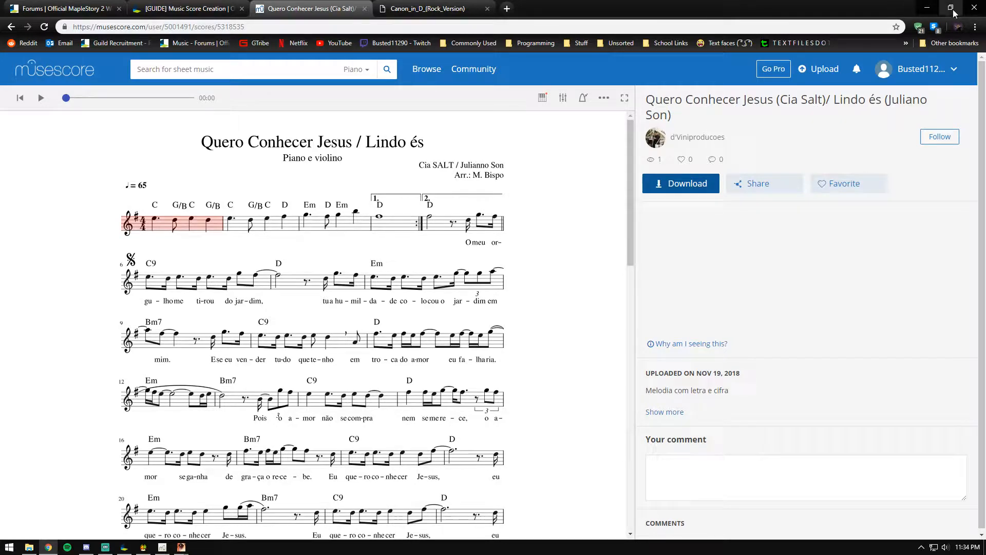
# - Leave the browser and switch to the 3ML Editor window with Skyrim_Theme_for_Piano.mml, maximizing it
pyautogui.click(980, 9)
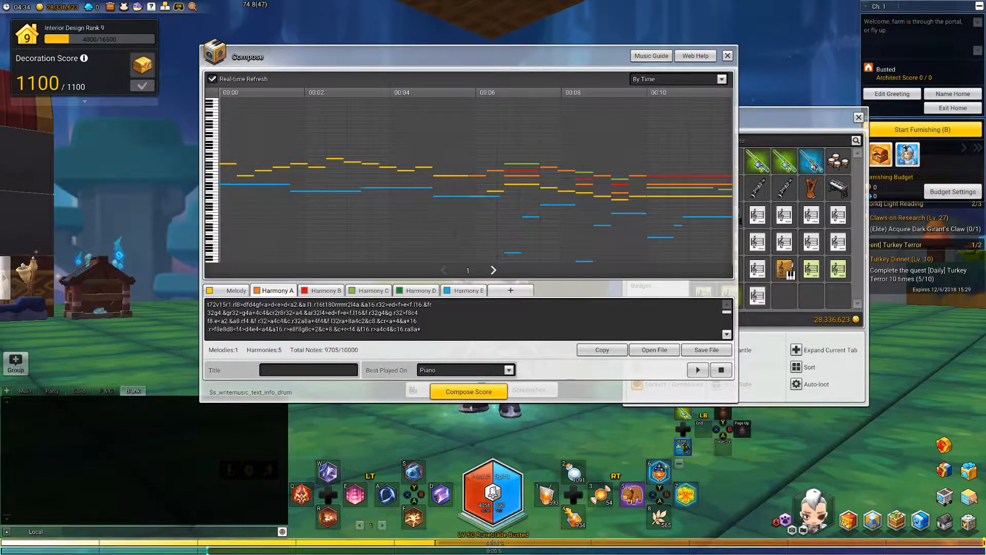
pyautogui.hotkey('alt', 'Tab')
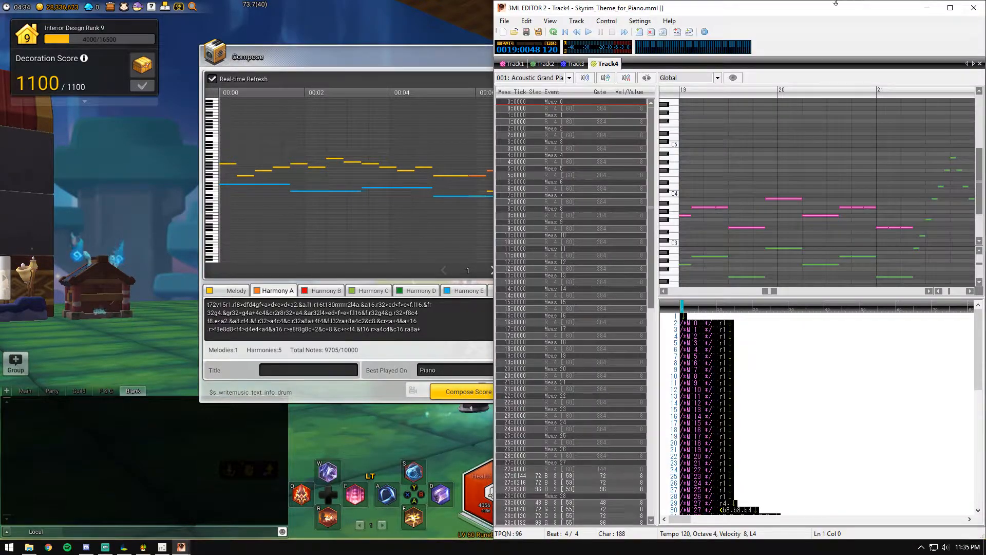
pyautogui.moveTo(781, 9); pyautogui.dragTo(257, 10)
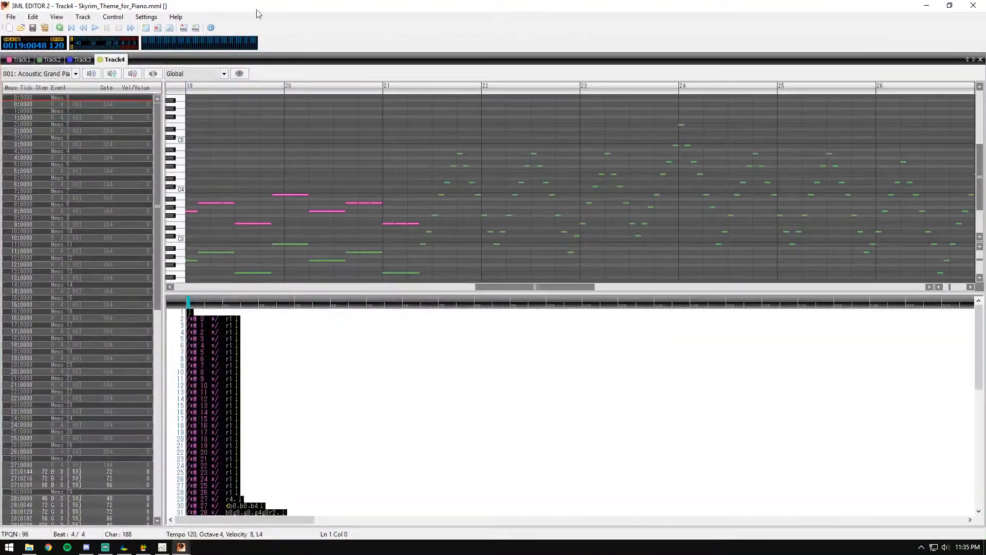
pyautogui.click(11, 16)
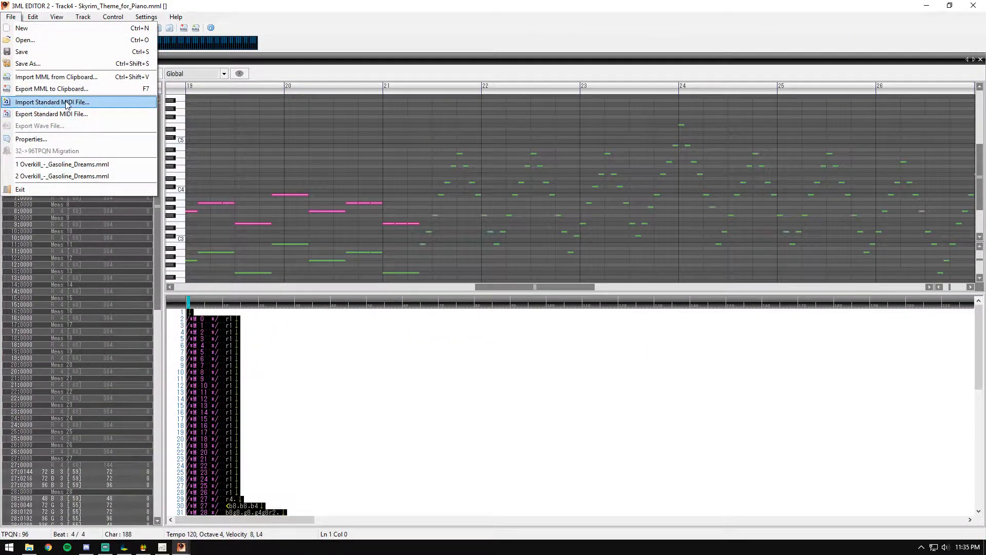
pyautogui.click(51, 114)
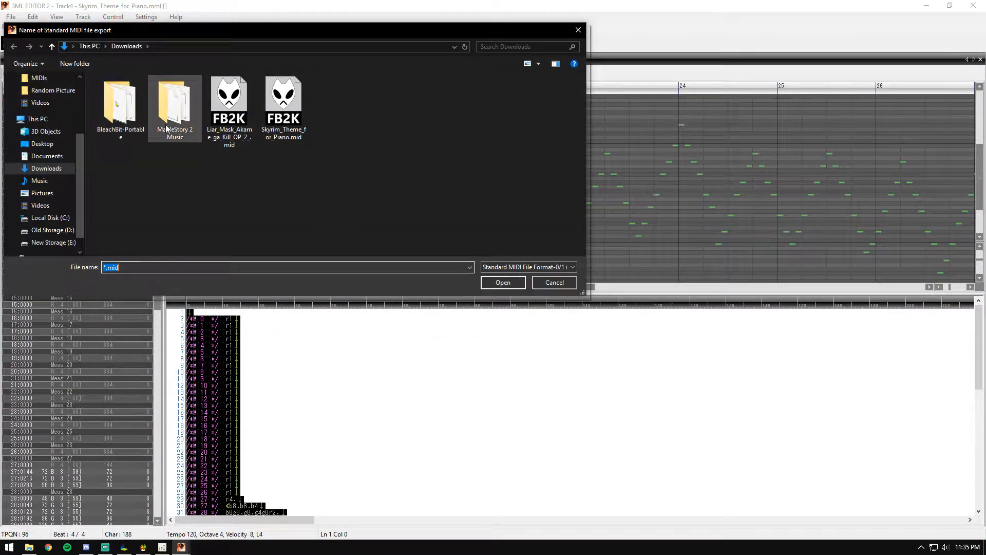
pyautogui.doubleClick(173, 106)
pyautogui.doubleClick(109, 95)
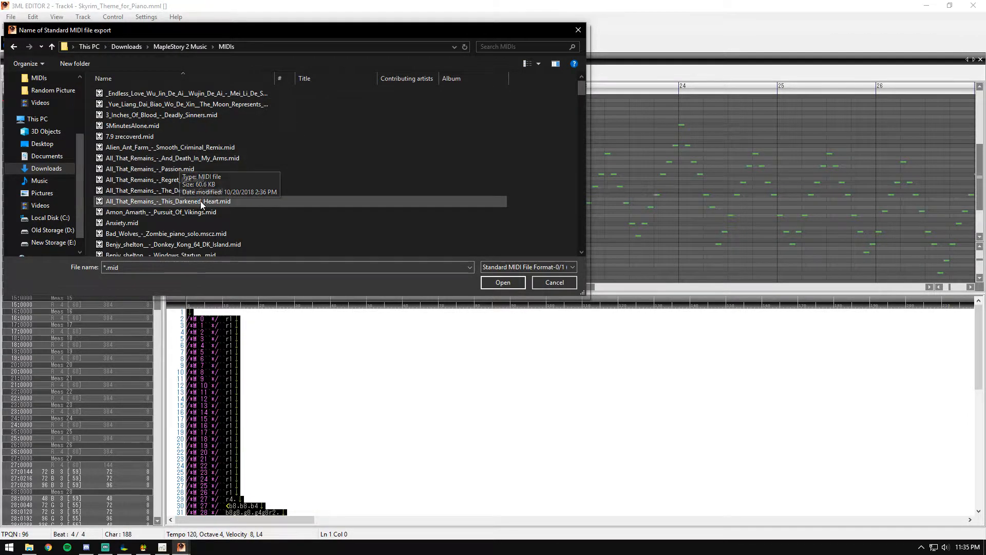
pyautogui.scroll(-2, 201, 200)
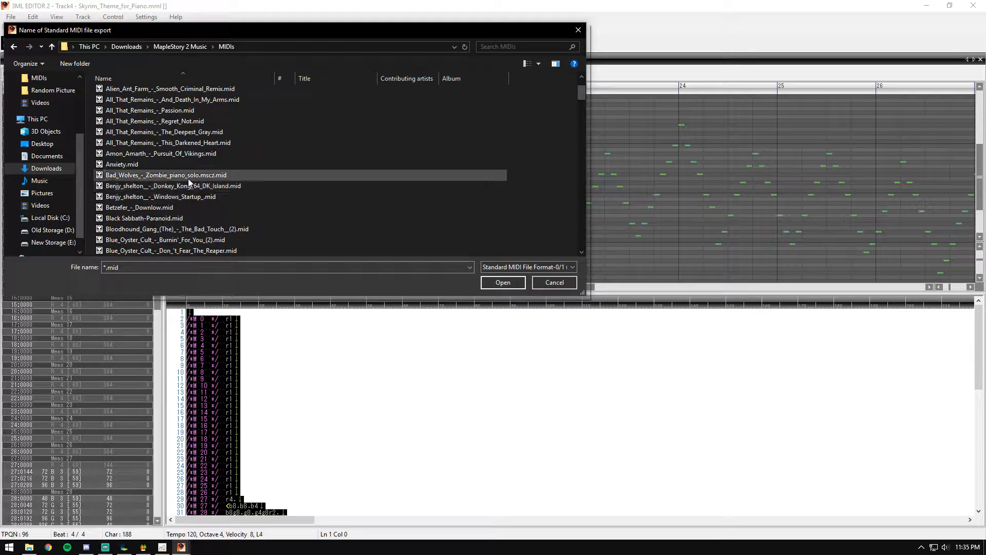
pyautogui.scroll(-3, 185, 195)
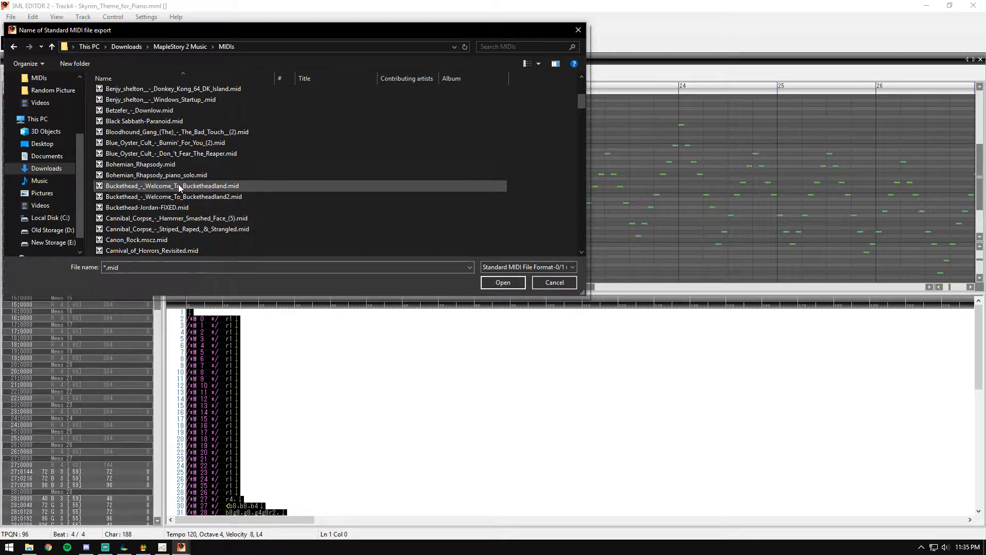
pyautogui.click(174, 178)
pyautogui.doubleClick(150, 167)
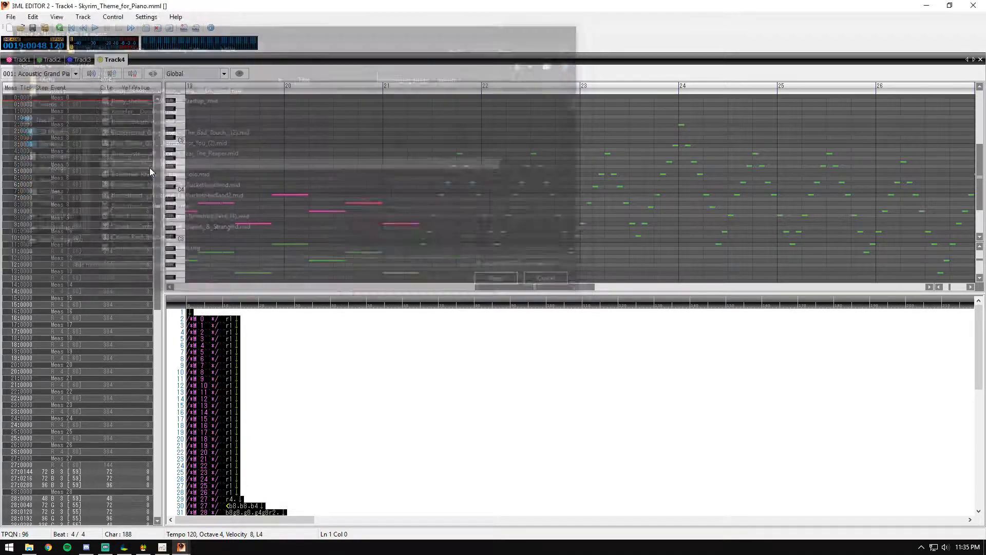
pyautogui.click(605, 360)
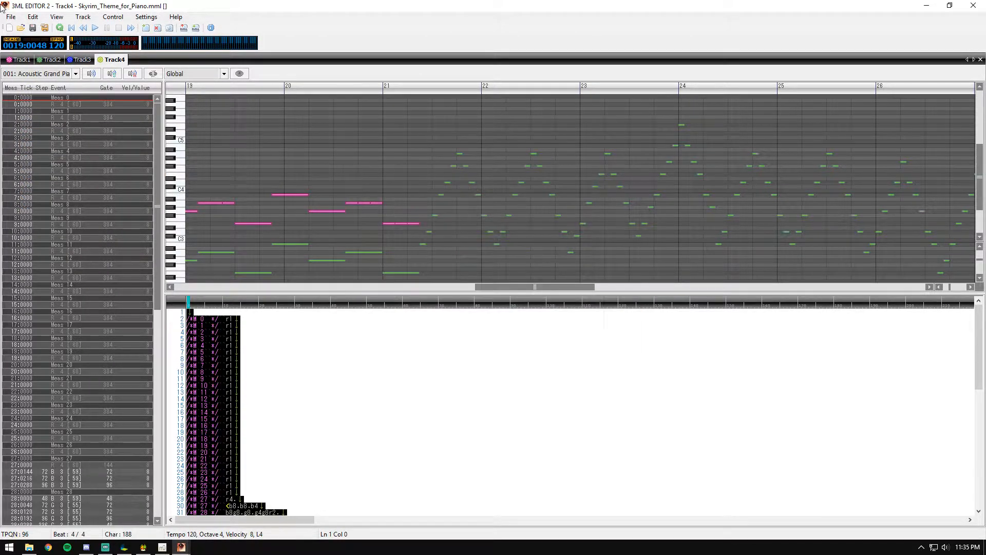
# - Start a Standard MIDI file import and choose Betzefer_-_Downlow.mid from the MIDIs folder
pyautogui.click(31, 19)
pyautogui.click(13, 21)
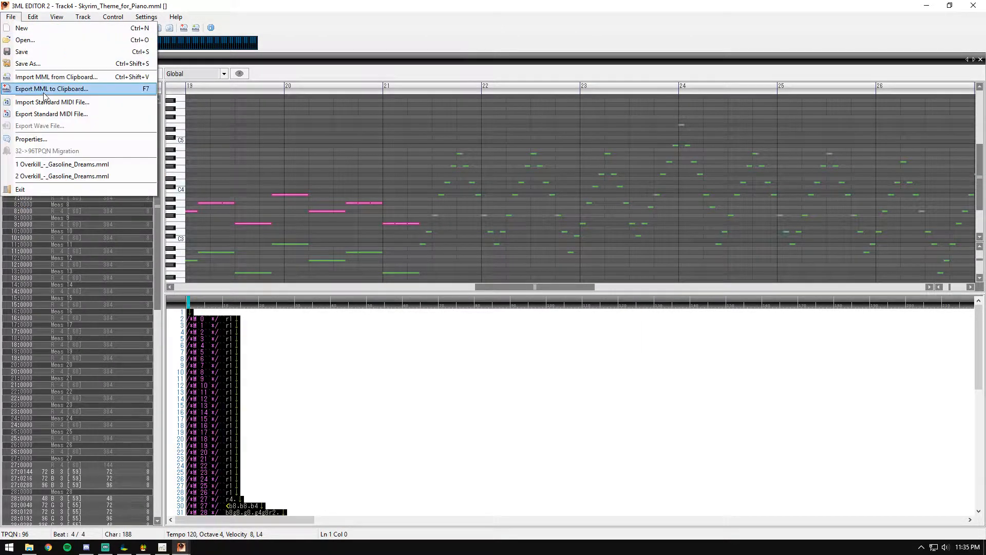
pyautogui.click(47, 102)
pyautogui.scroll(-2, 224, 206)
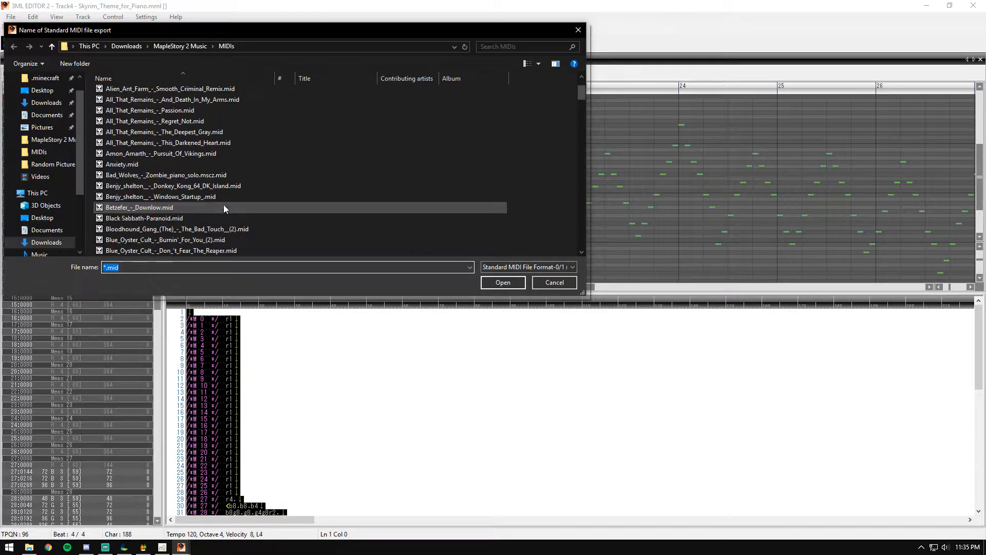
pyautogui.doubleClick(177, 206)
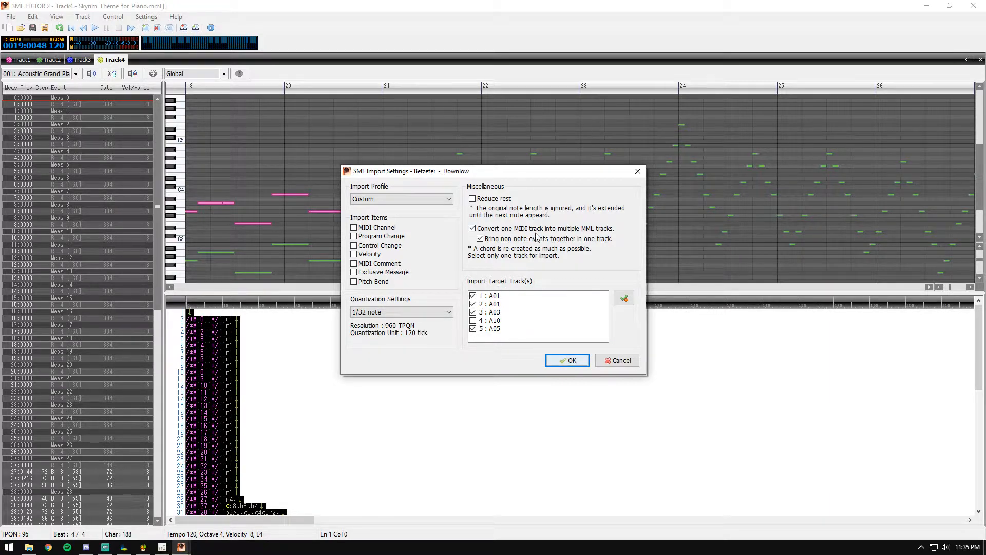
# - Turn off converting one MIDI track into multiple MML tracks and import Betzefer_-_Downlow with target tracks 1, 2, 3 and 5
pyautogui.click(492, 300)
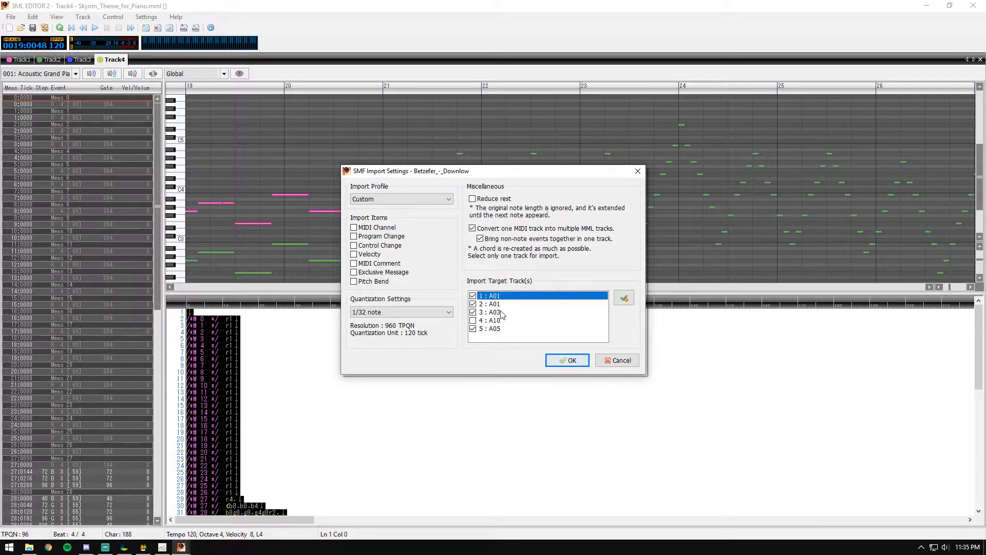
pyautogui.click(497, 306)
pyautogui.click(498, 314)
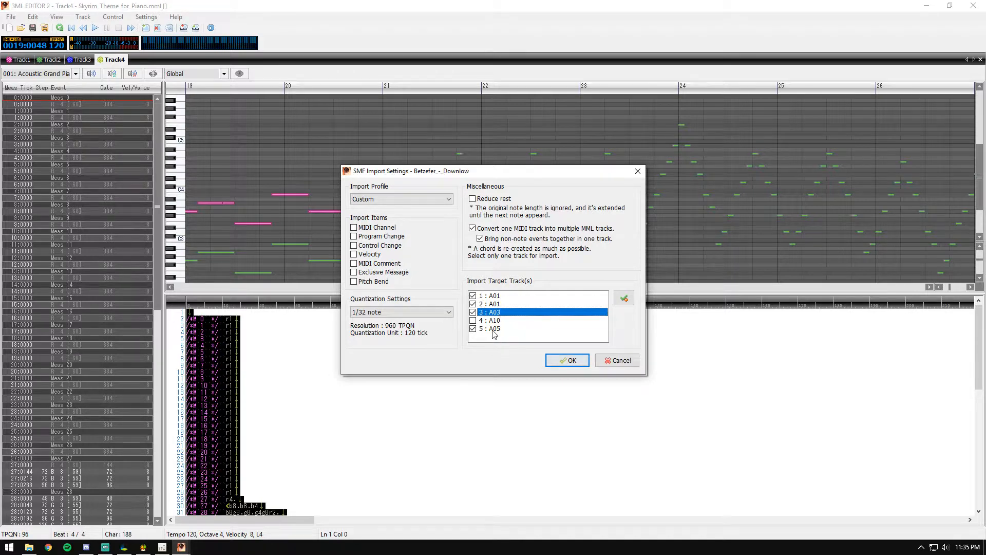
pyautogui.click(494, 330)
pyautogui.press('Up')
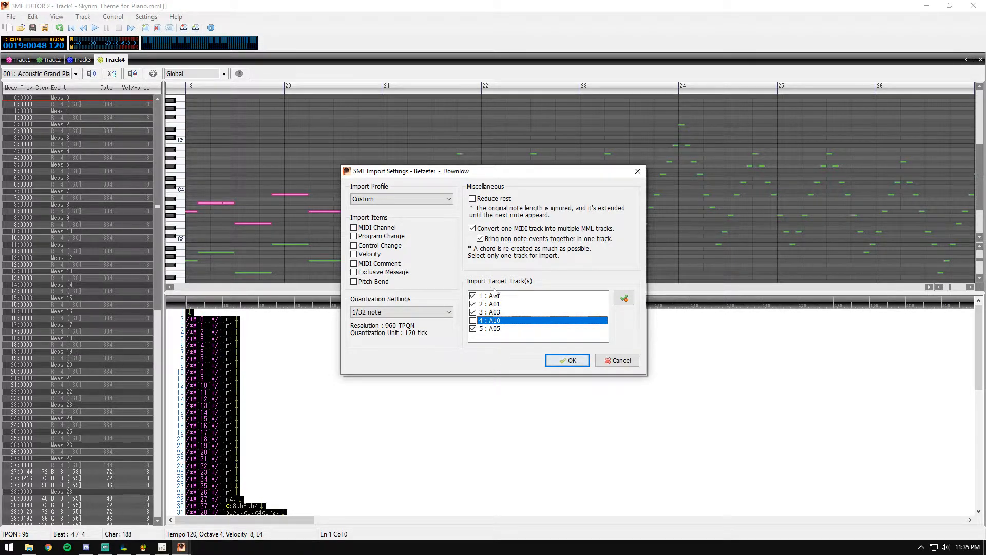
pyautogui.click(472, 228)
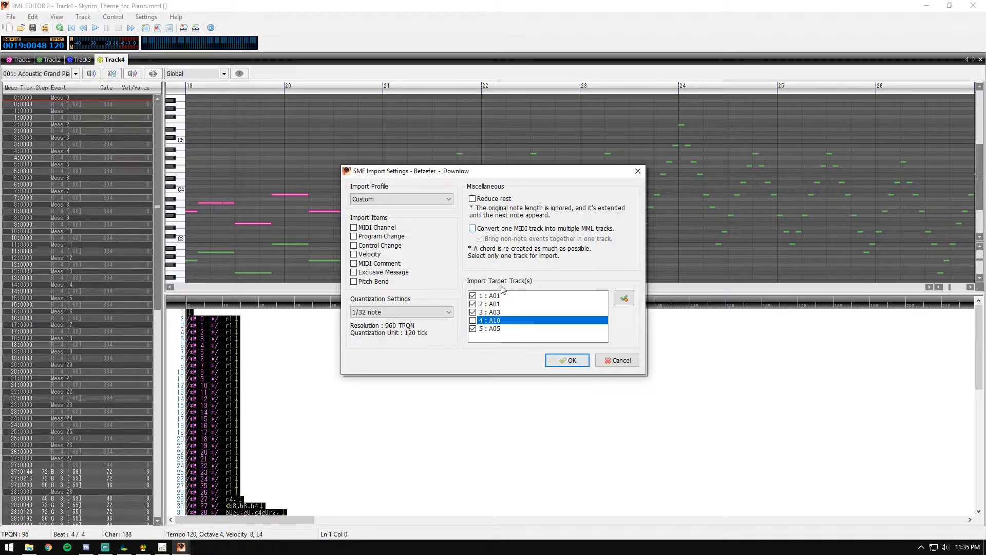
pyautogui.click(563, 362)
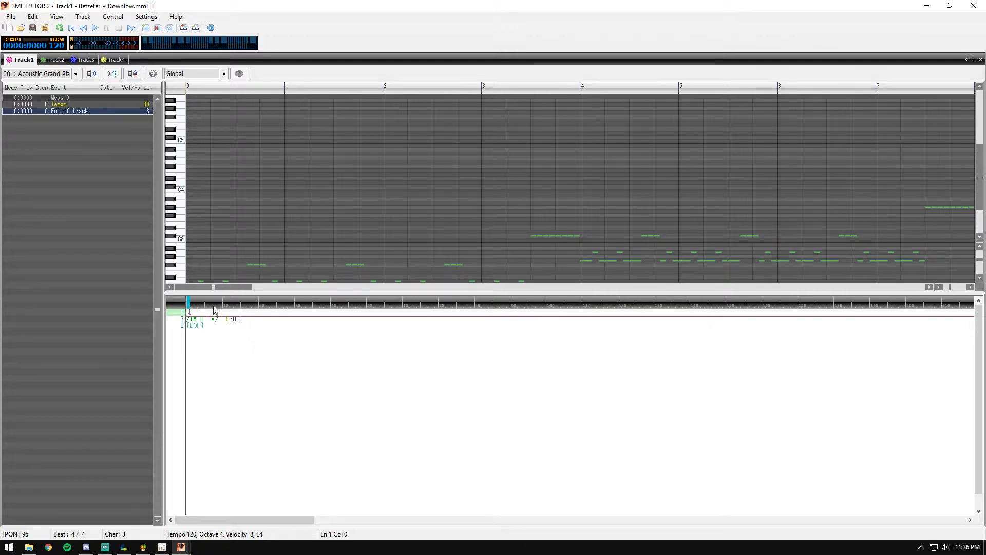
# - Inspect the MML code of the imported Betzefer_-_Downlow tracks, comparing Track1, Track2 and Track4
pyautogui.hotkey('ctrl', 'a')
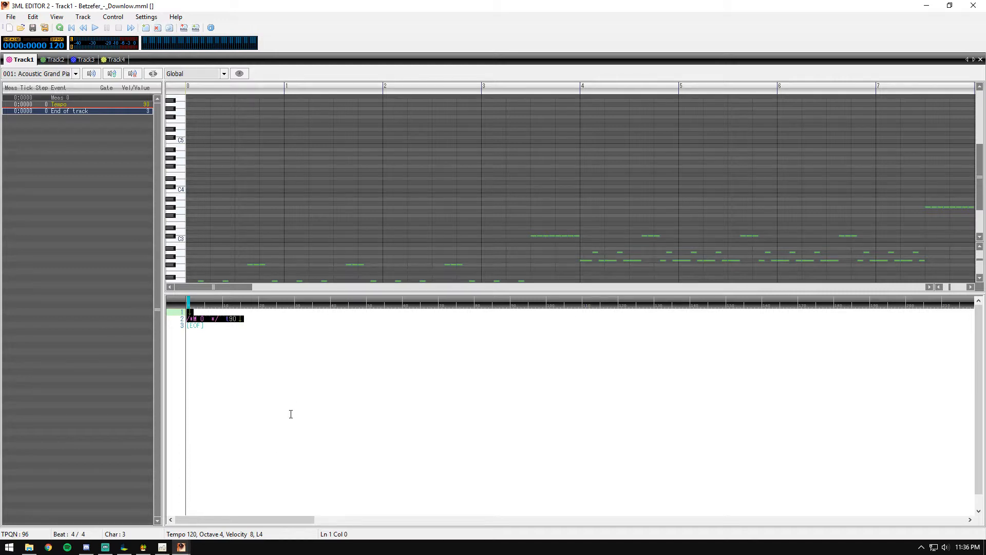
pyautogui.click(299, 396)
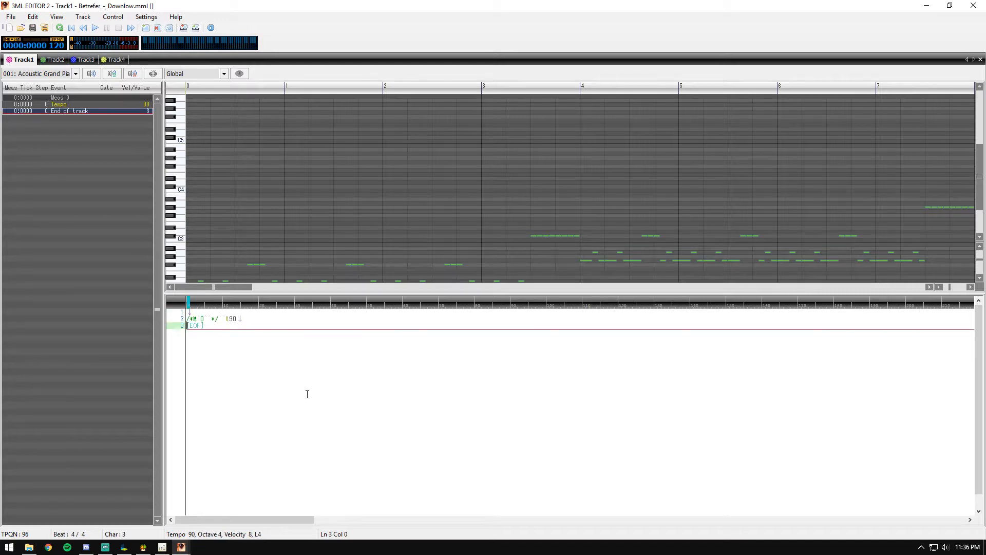
pyautogui.click(83, 59)
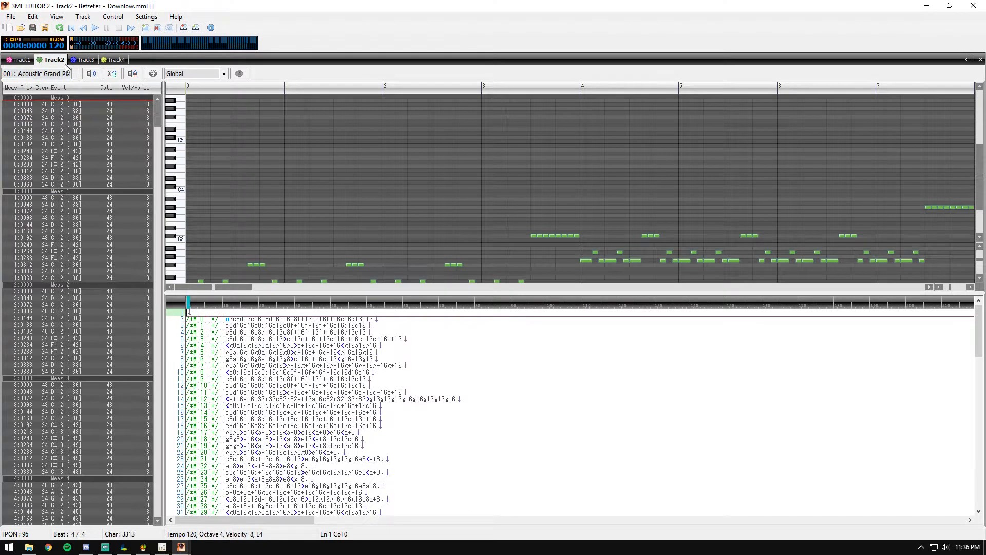
pyautogui.click(110, 59)
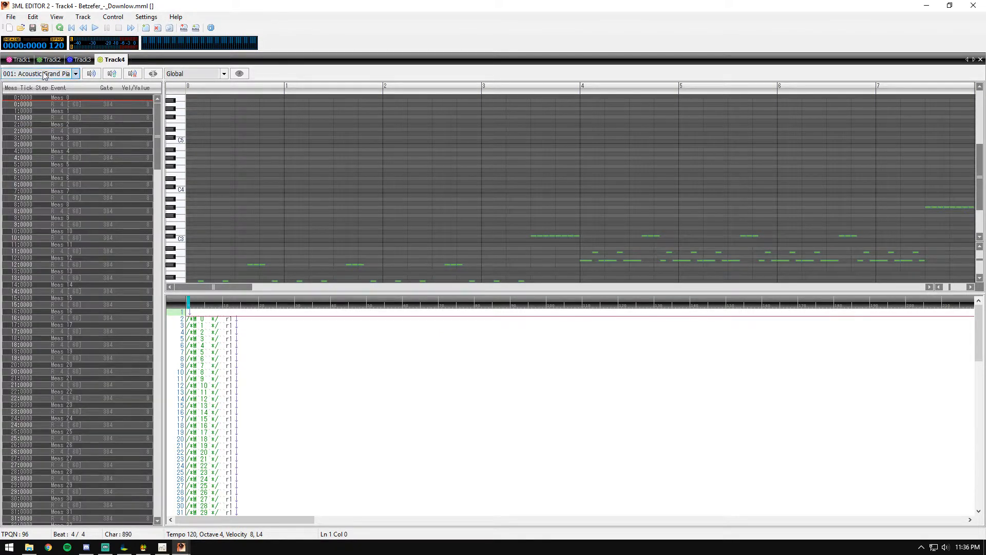
pyautogui.click(52, 60)
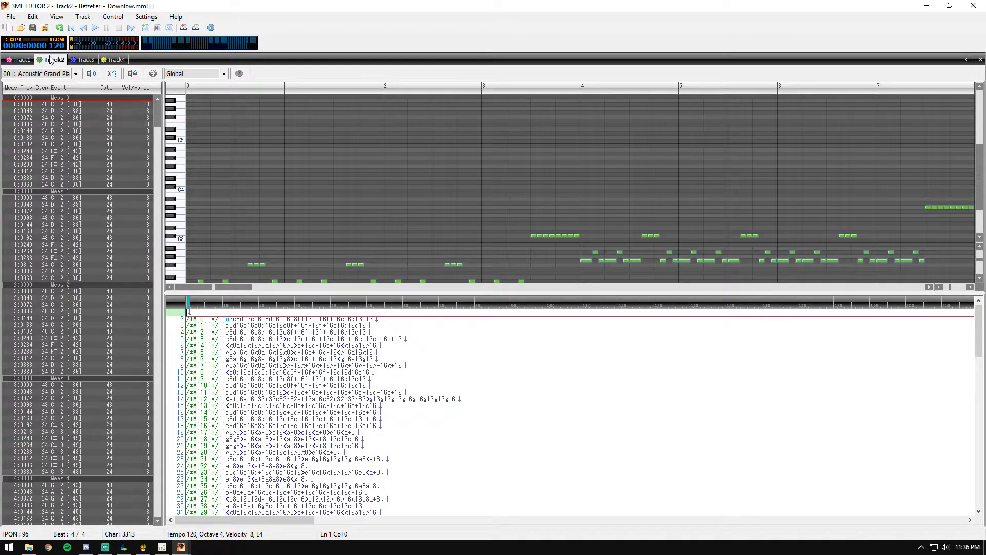
pyautogui.click(23, 60)
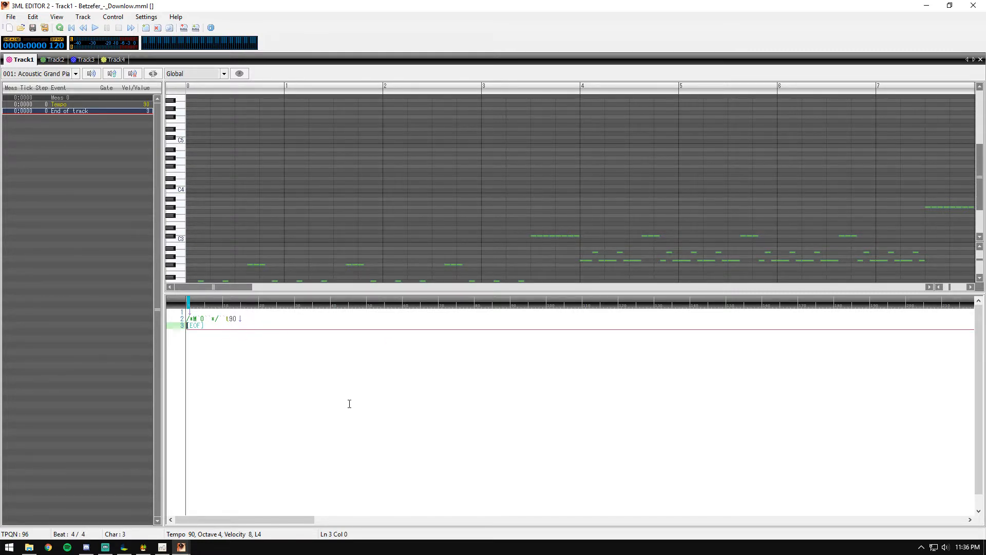
# - Check the file import and export commands without running any, and minimize the editor to return to MapleStory 2's Compose window
pyautogui.click(12, 17)
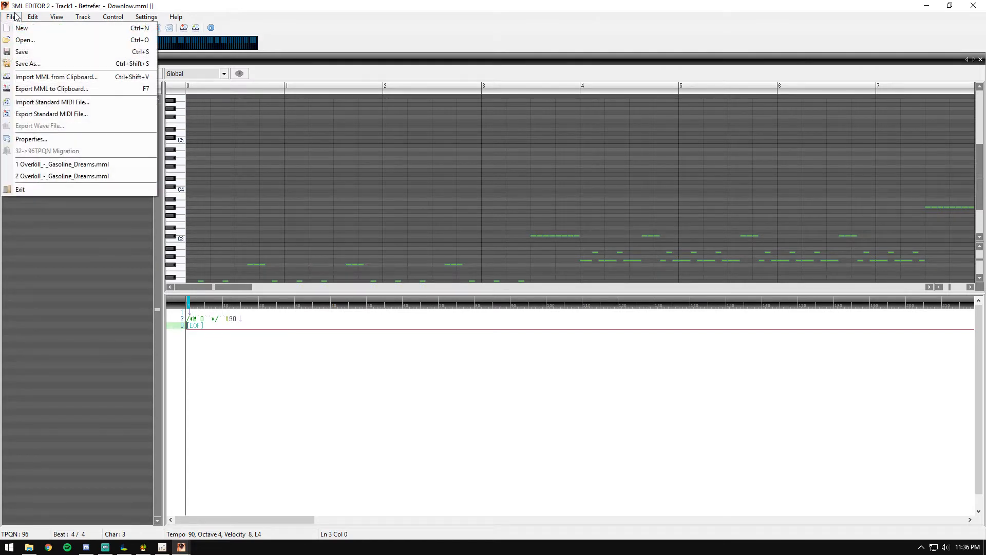
pyautogui.click(580, 446)
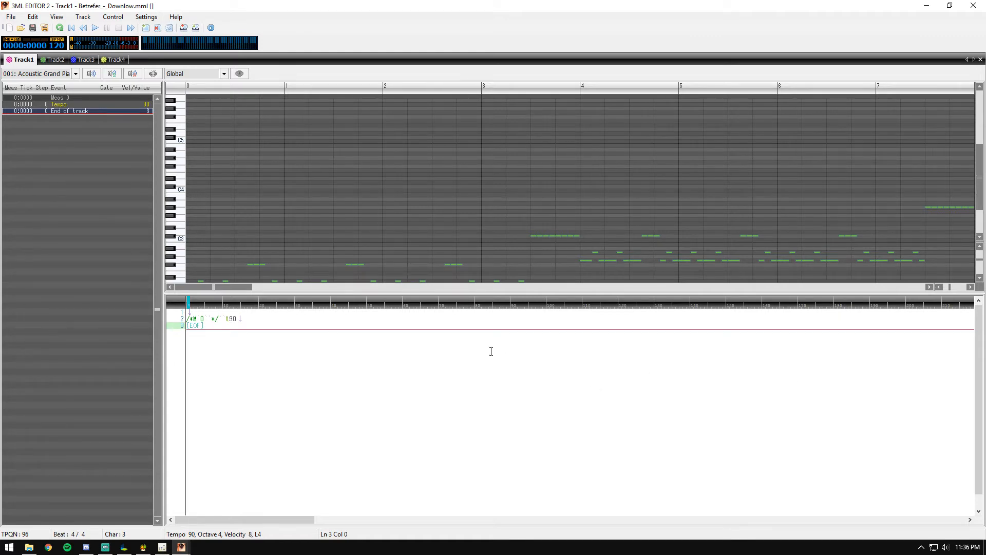
pyautogui.click(929, 6)
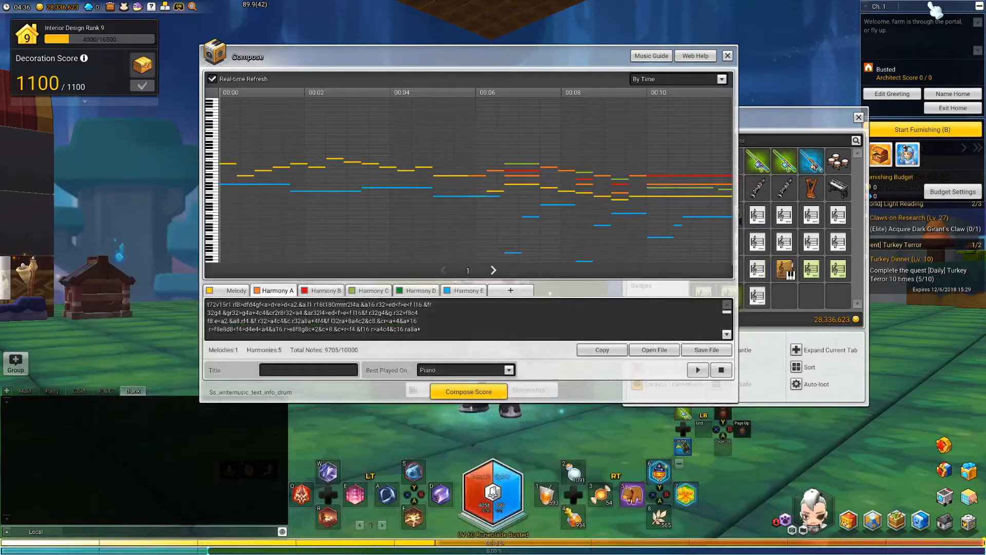